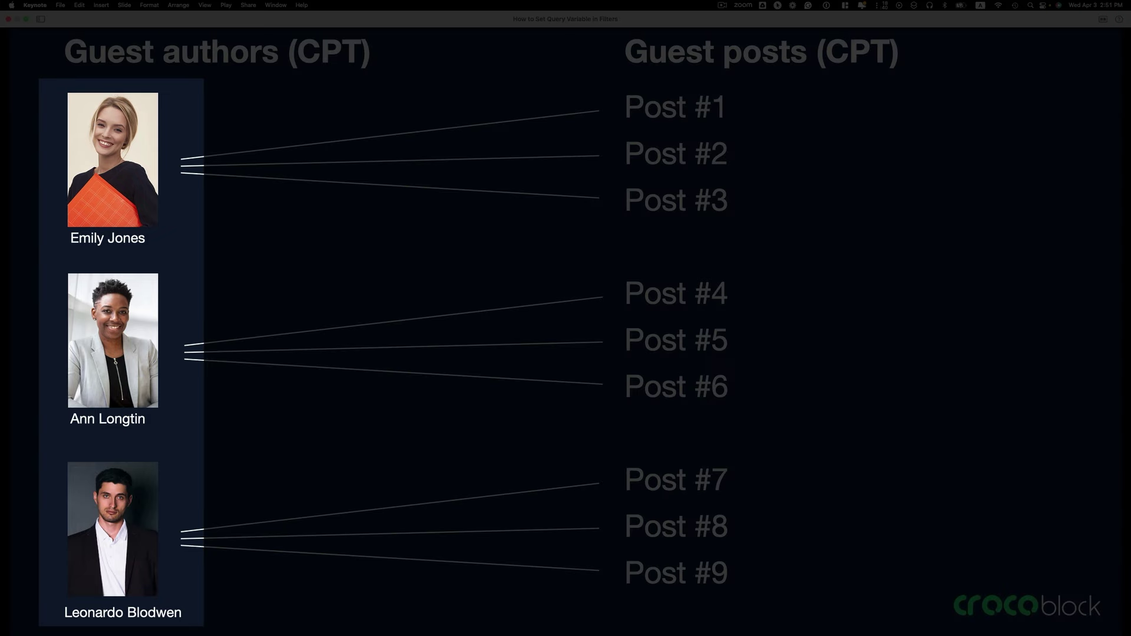
Step: Step through the guest authors slide until Leonardo Blodwen and Posts #7–#9 are spotlighted
key("Right")
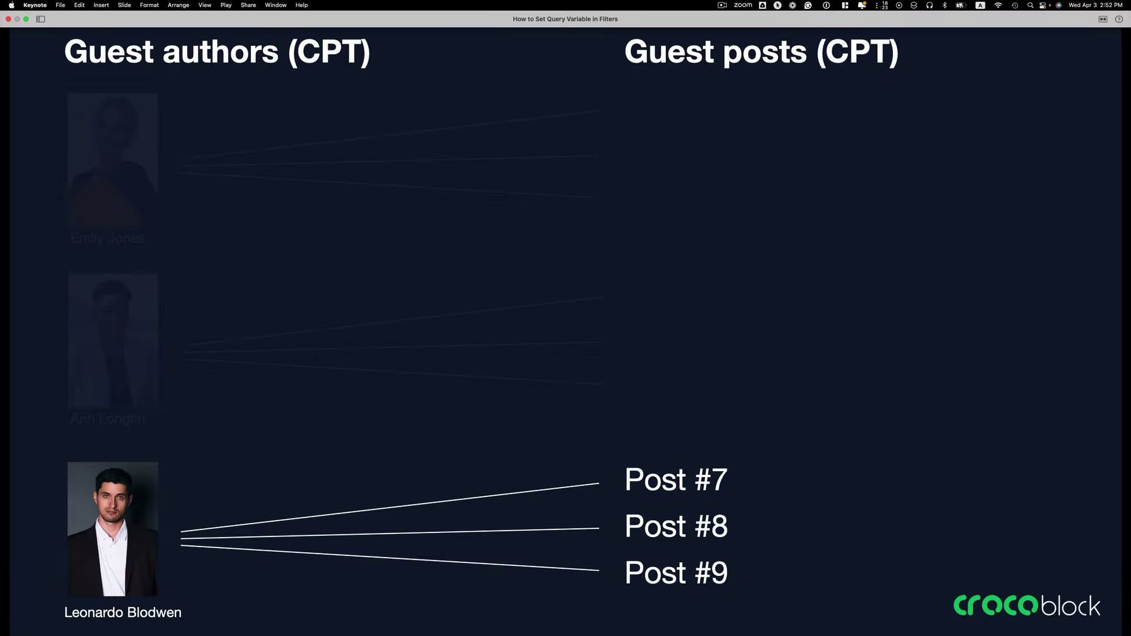
Step: Advance the presentation to the slide showing guest authors as parent of guest posts, one-to-many
key("Right")
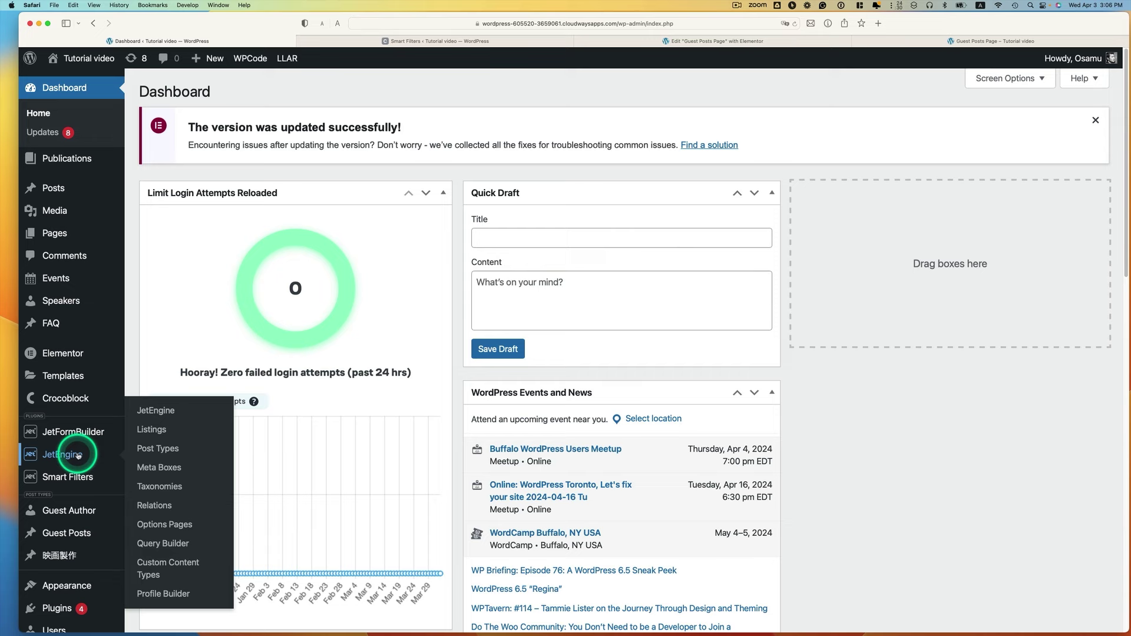
mouse_move(62, 454)
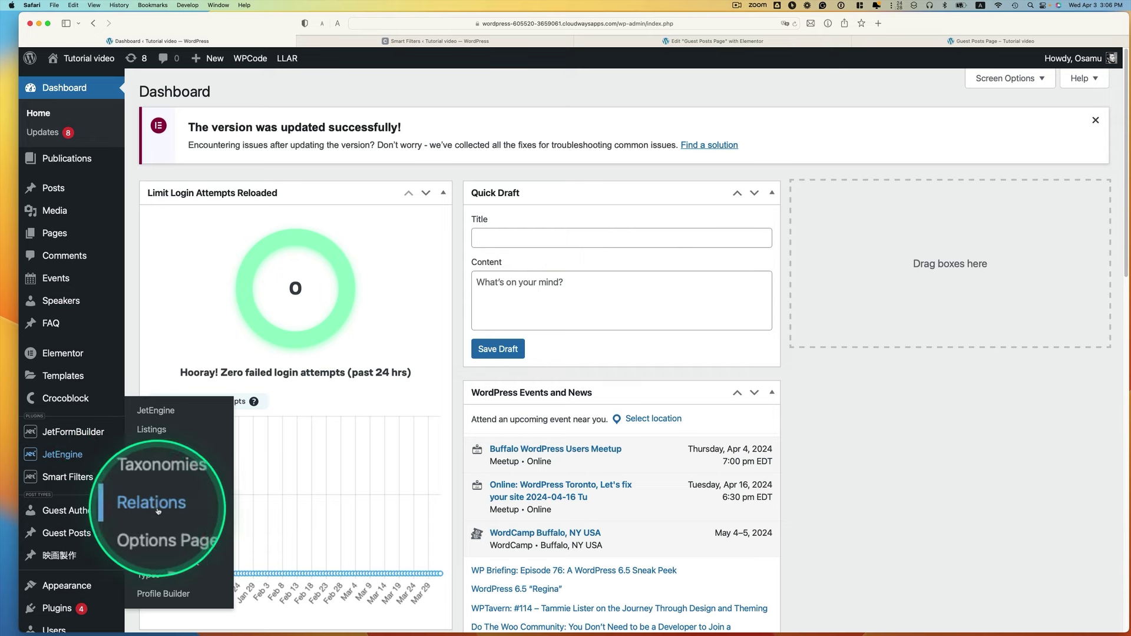
Step: Start a new JetEngine relation named 'Author to Guest Posts', briefly checking the guest authors slide
left_click(153, 510)
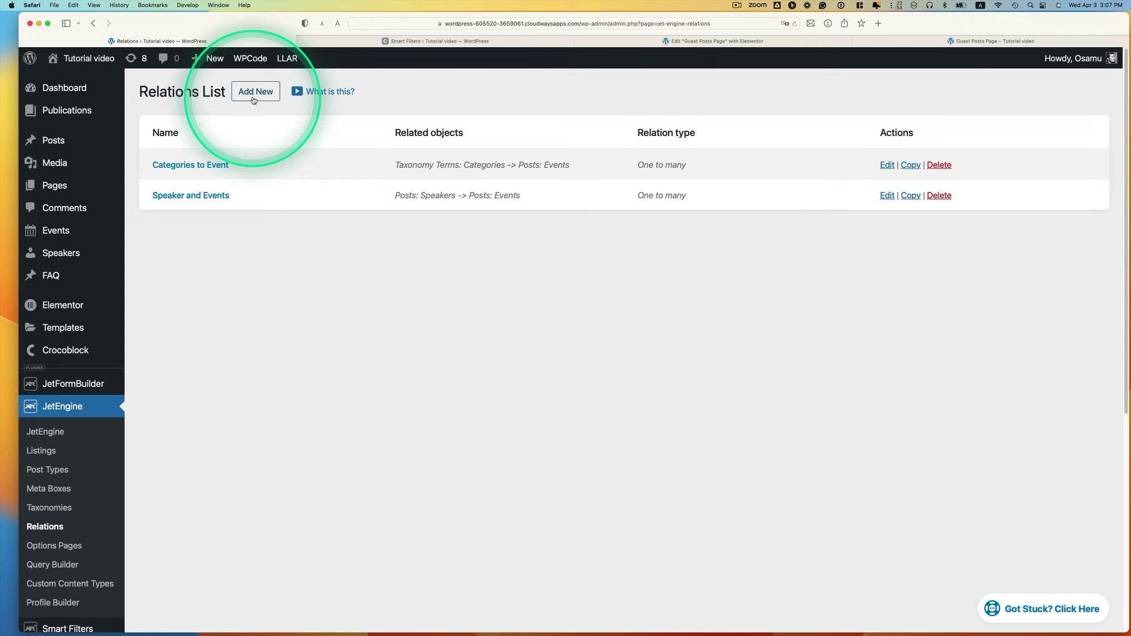
left_click(254, 95)
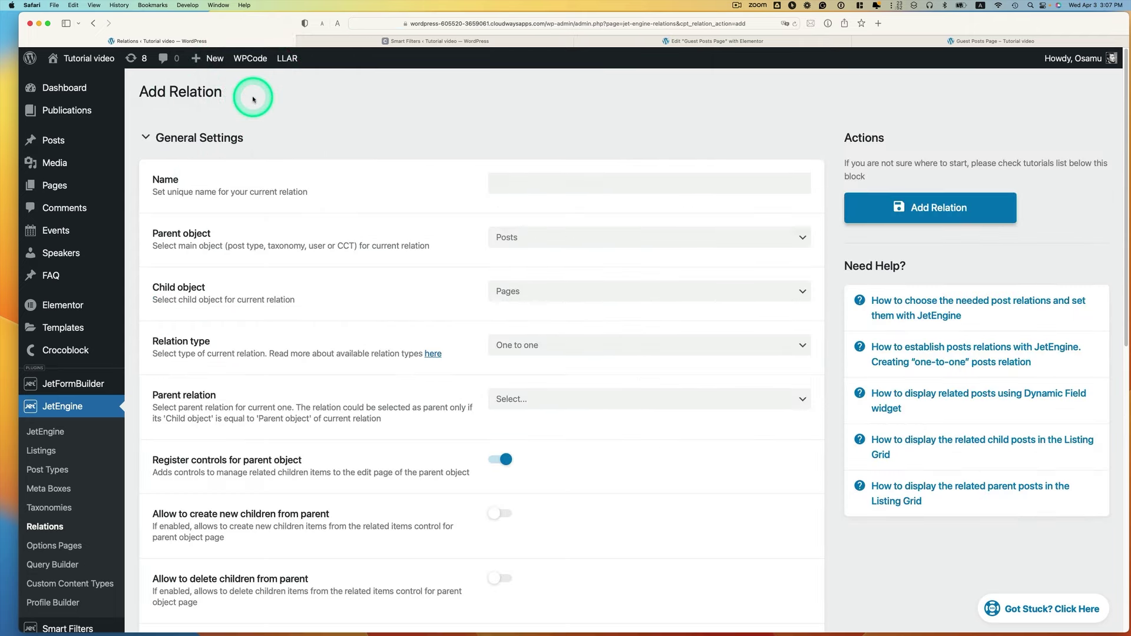
left_click(537, 183)
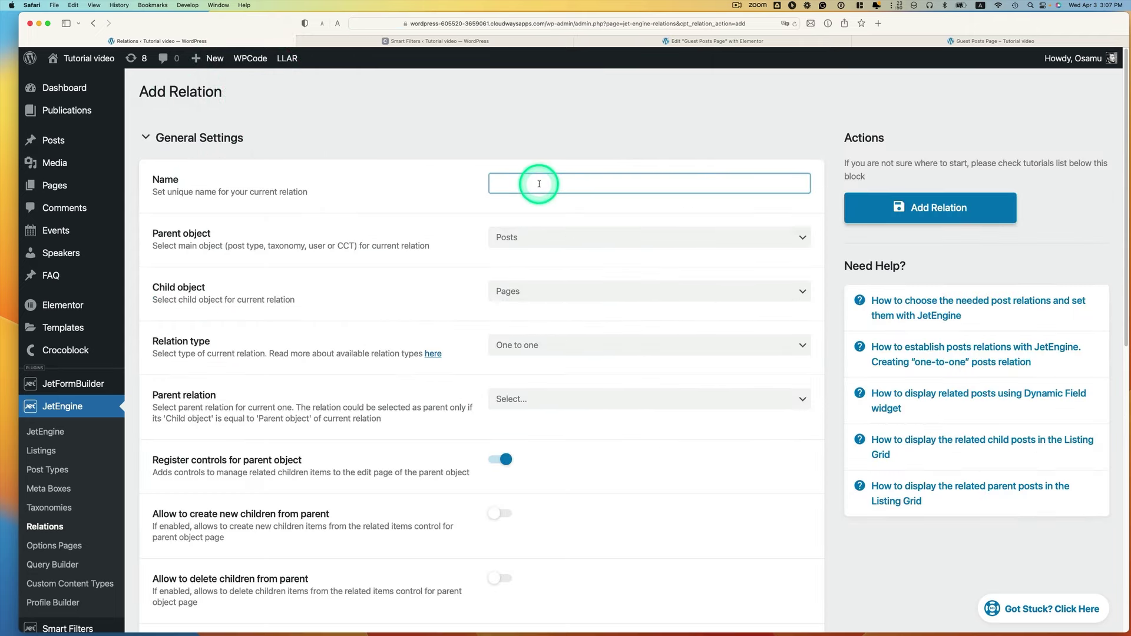
type("Author to Guest Posts")
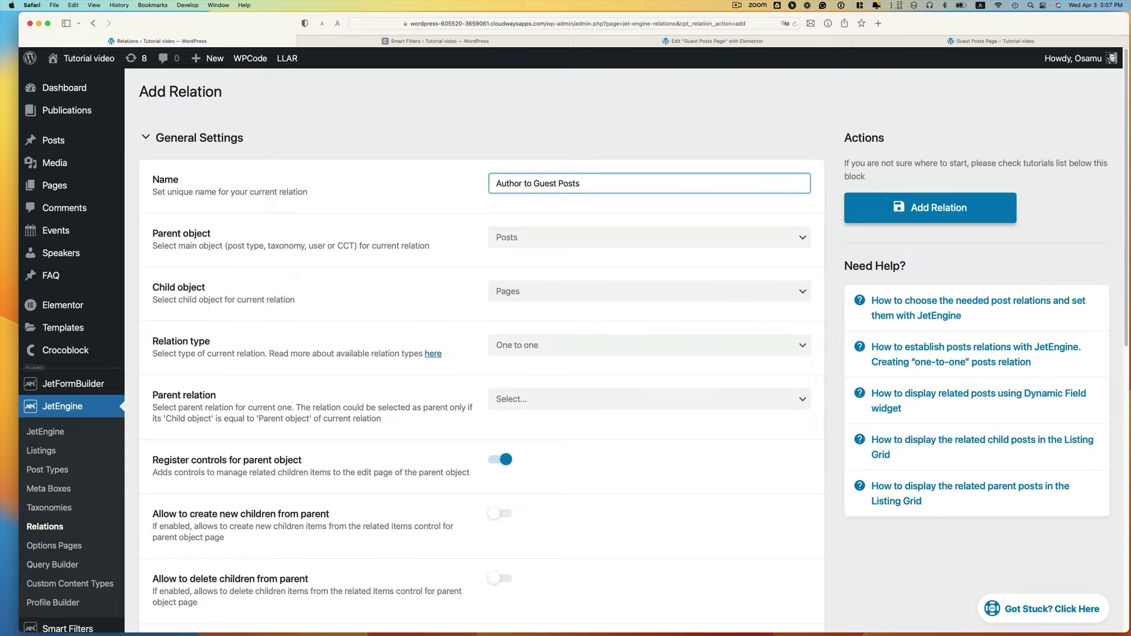
left_click(522, 216)
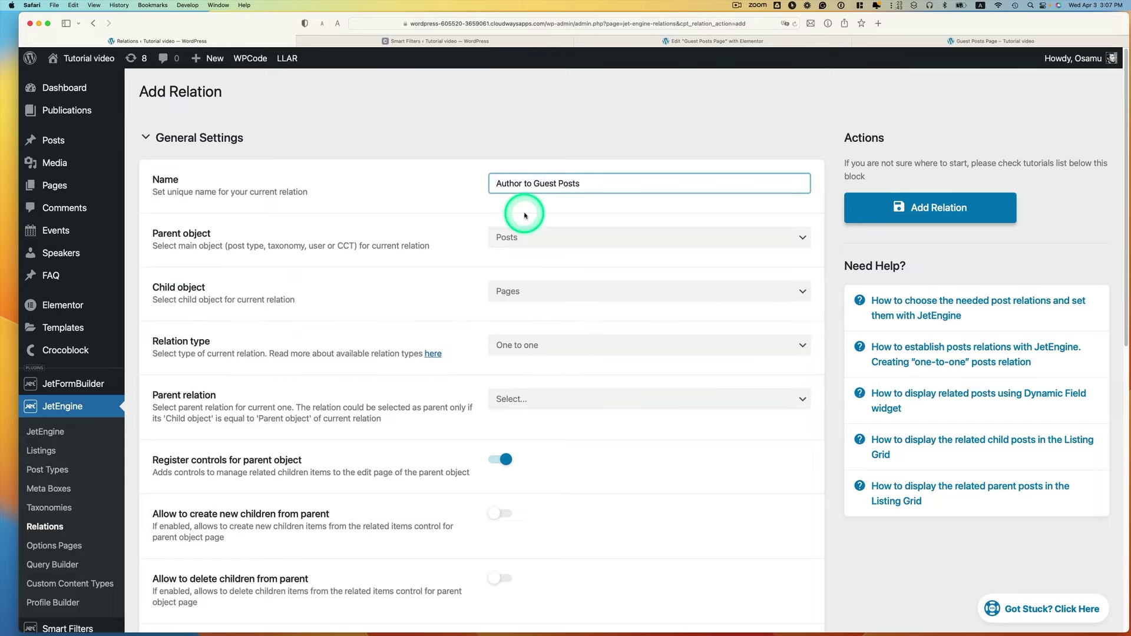
key("ctrl+Up")
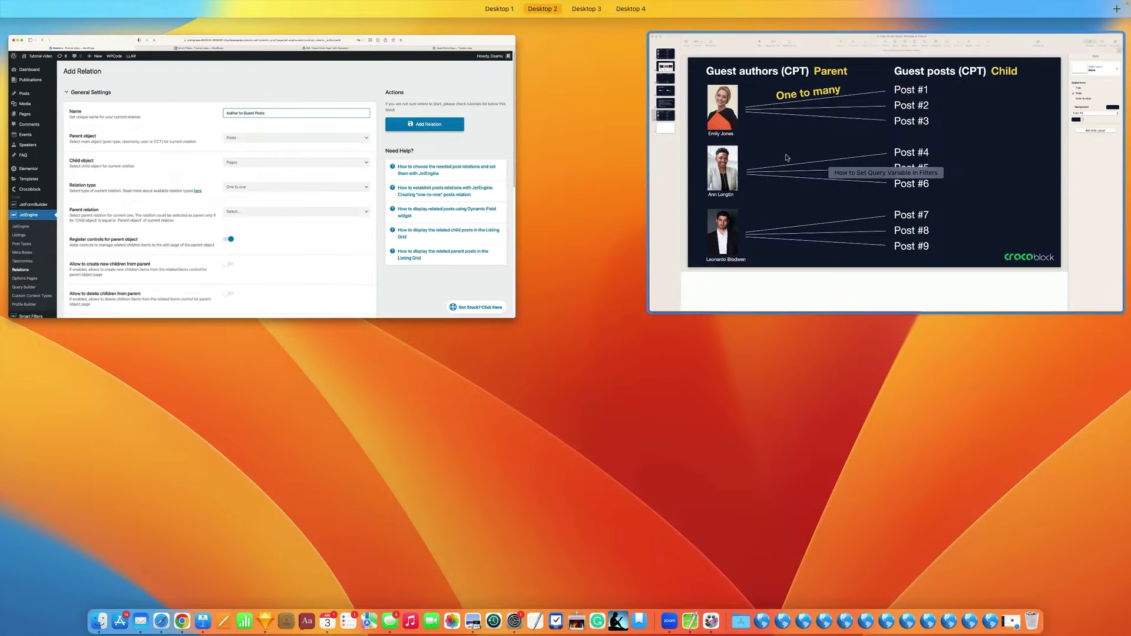
left_click(728, 132)
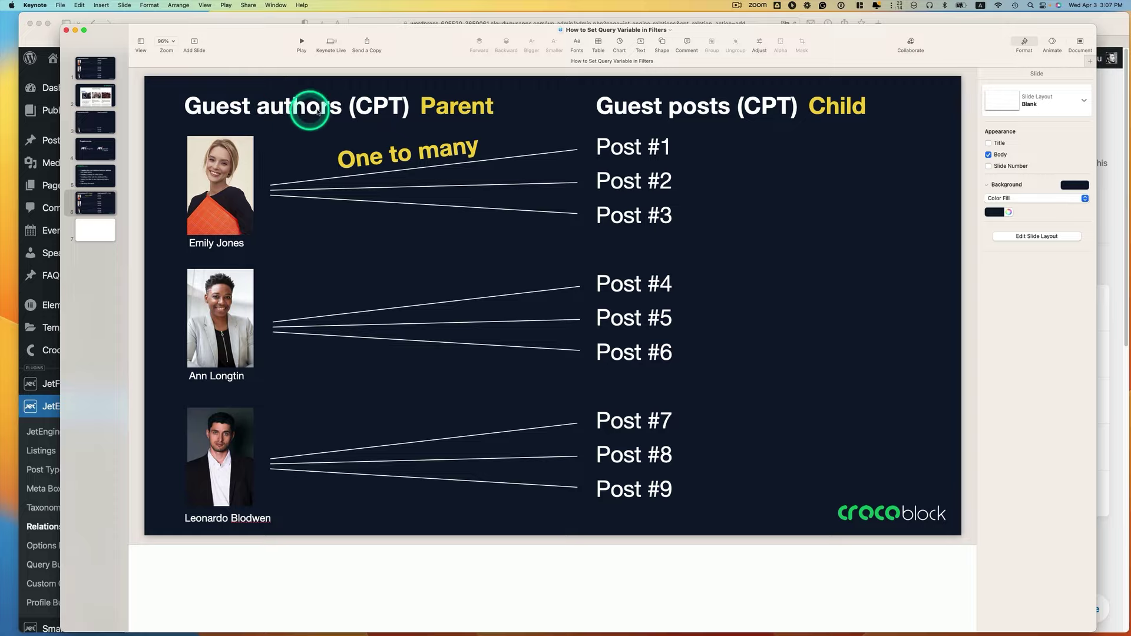
key("ctrl+Up")
left_click(495, 208)
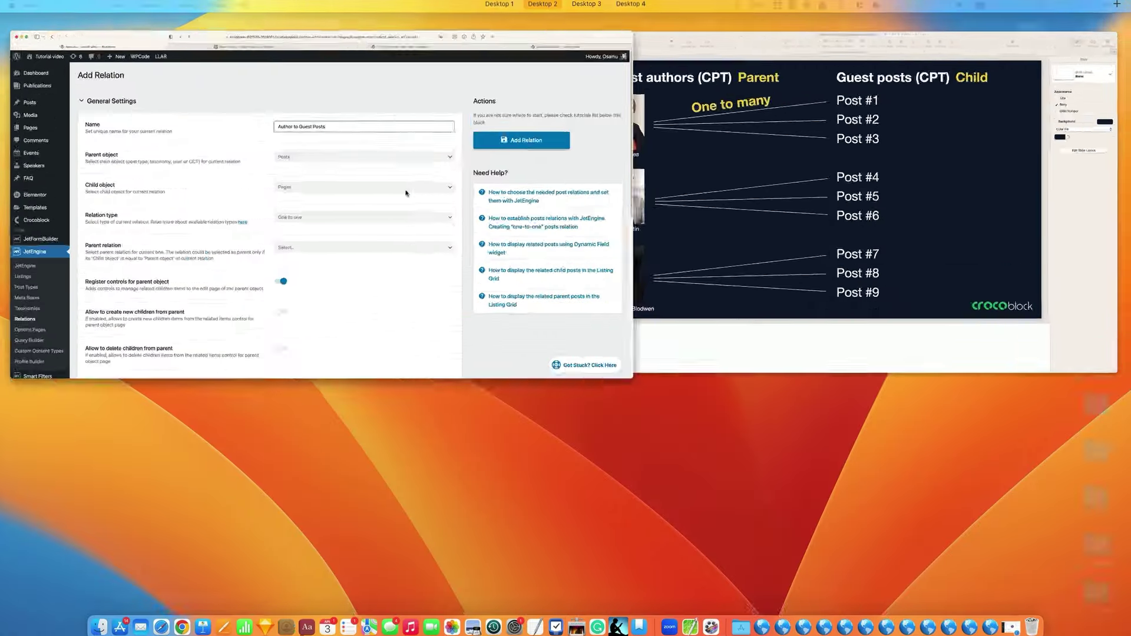
Step: Set parent Guest Author, child Guest Posts, one to many, with child creation and deletion, and save
left_click(513, 237)
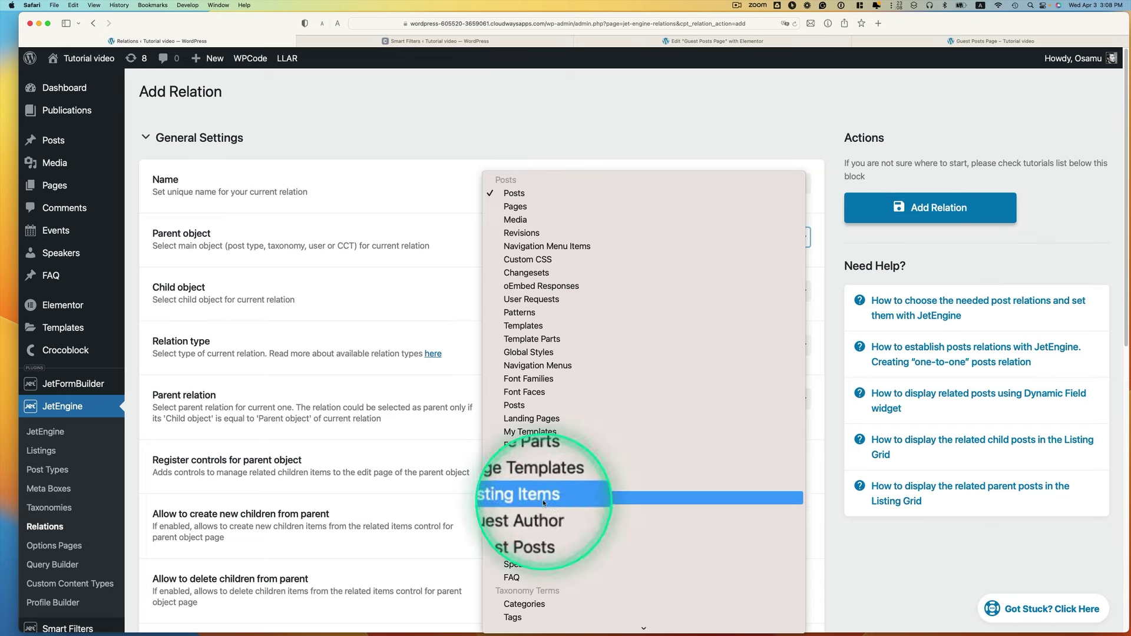
left_click(536, 513)
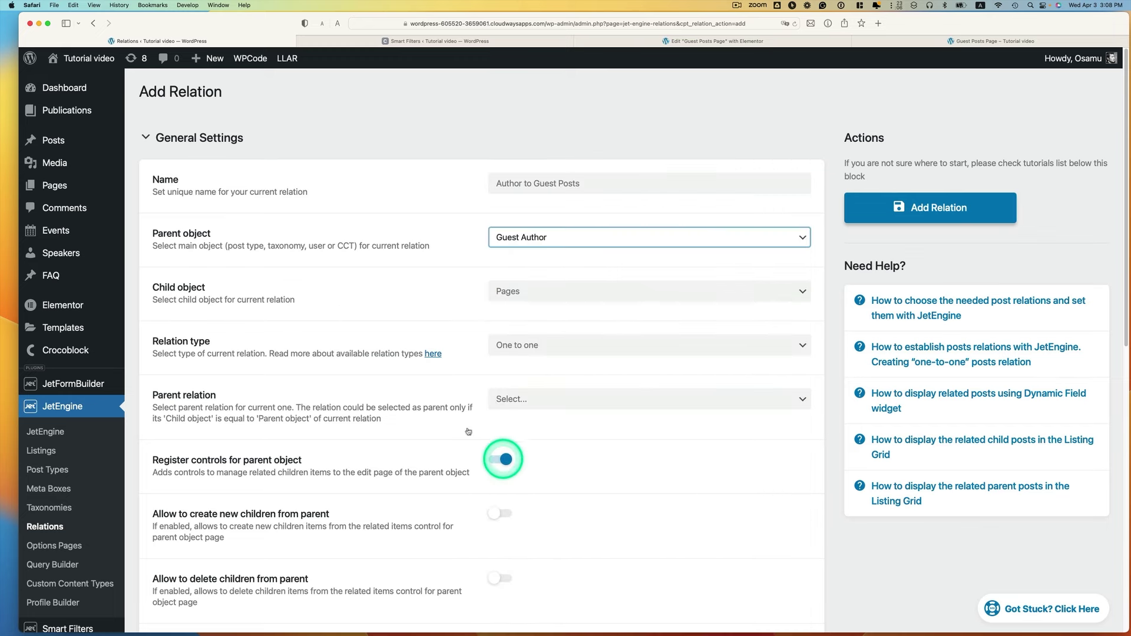
left_click(525, 304)
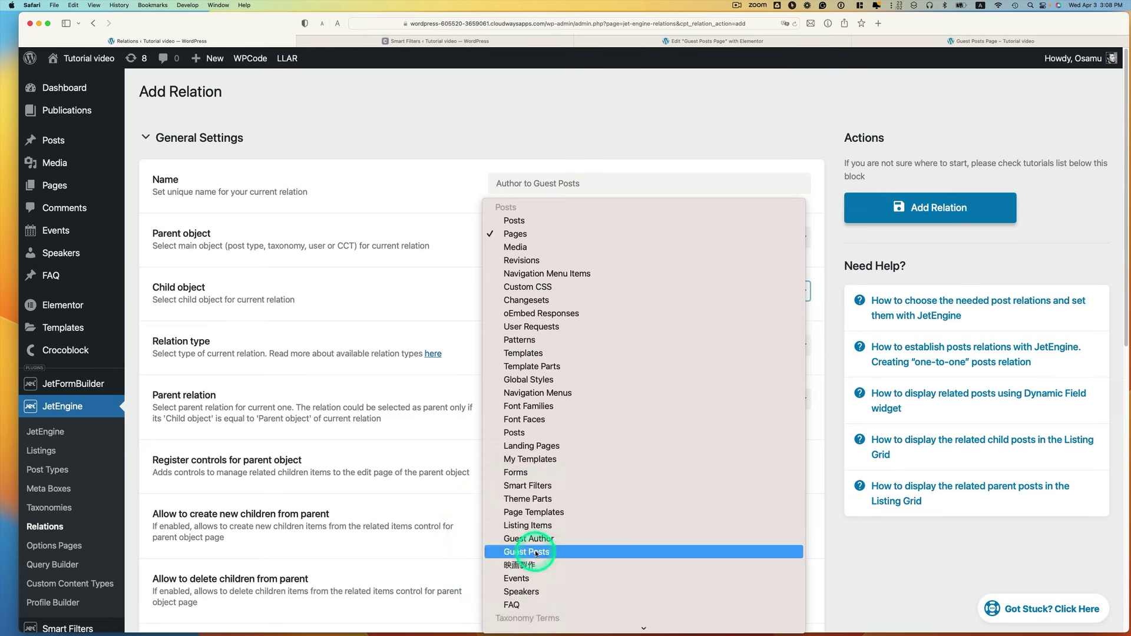
left_click(536, 552)
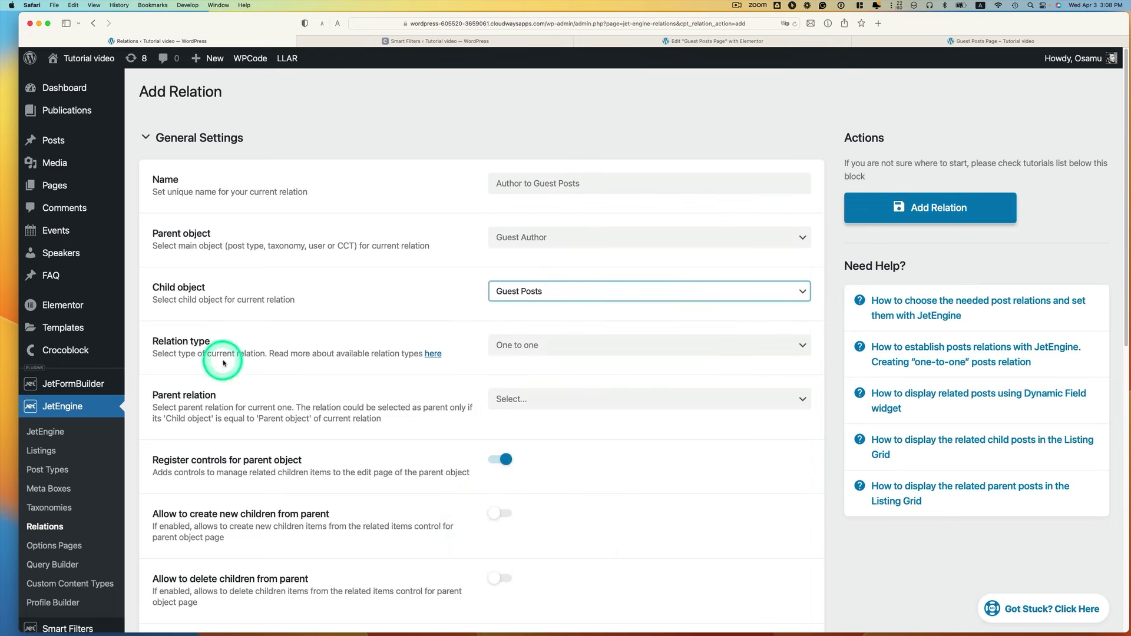
left_click(574, 346)
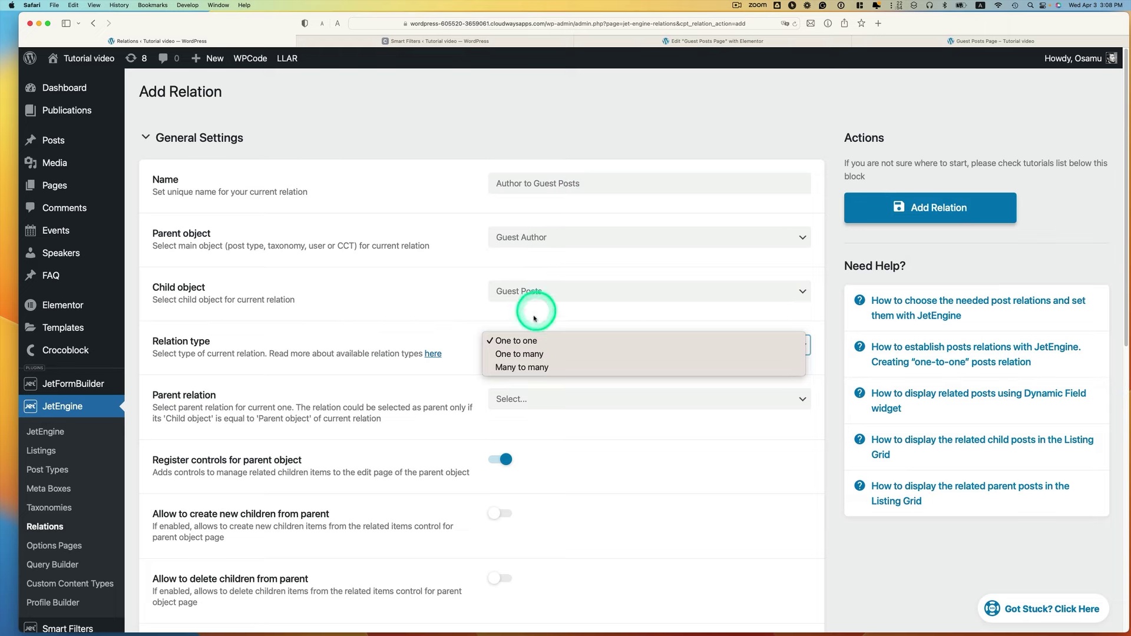
left_click(517, 354)
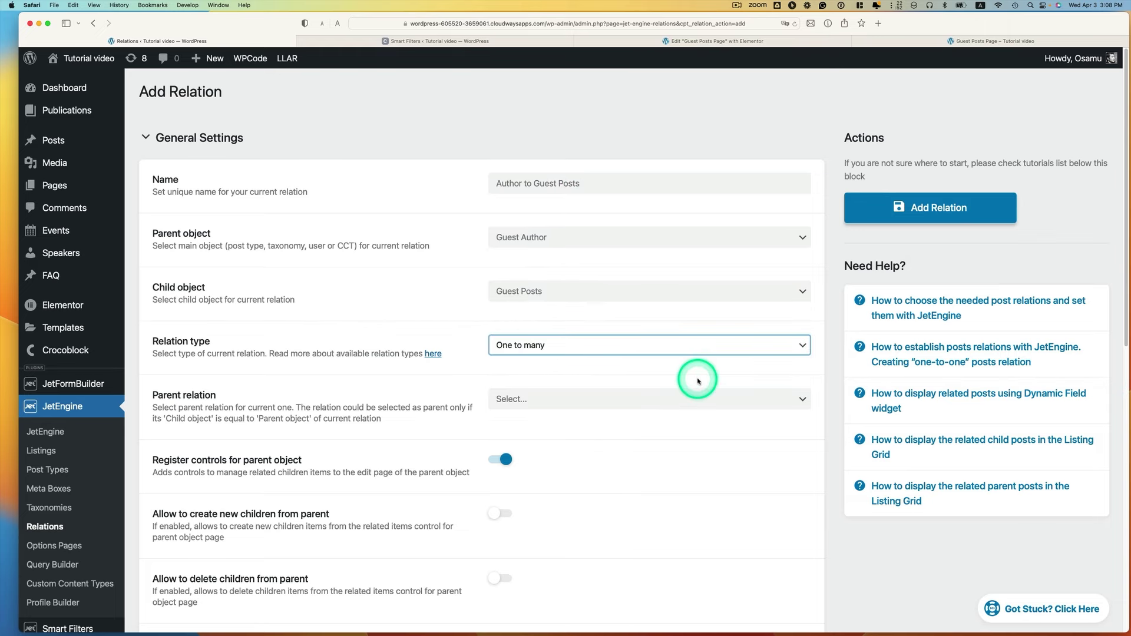
scroll(698, 379, "down", 1)
scroll(518, 434, "down", 1)
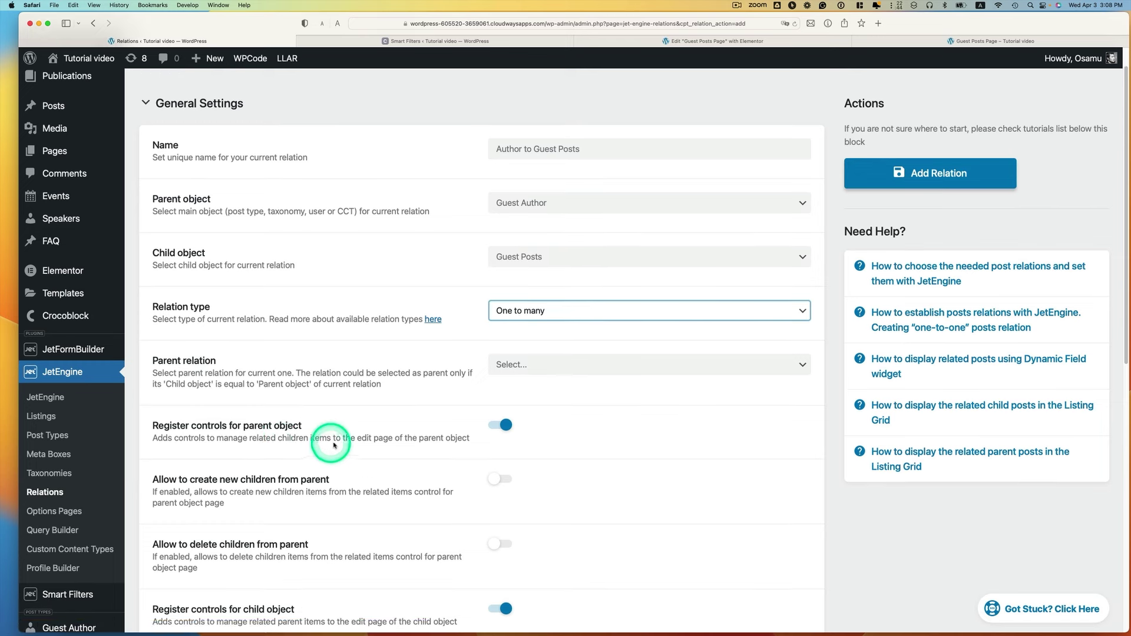
scroll(447, 424, "down", 1)
scroll(449, 425, "down", 1)
scroll(449, 421, "down", 1)
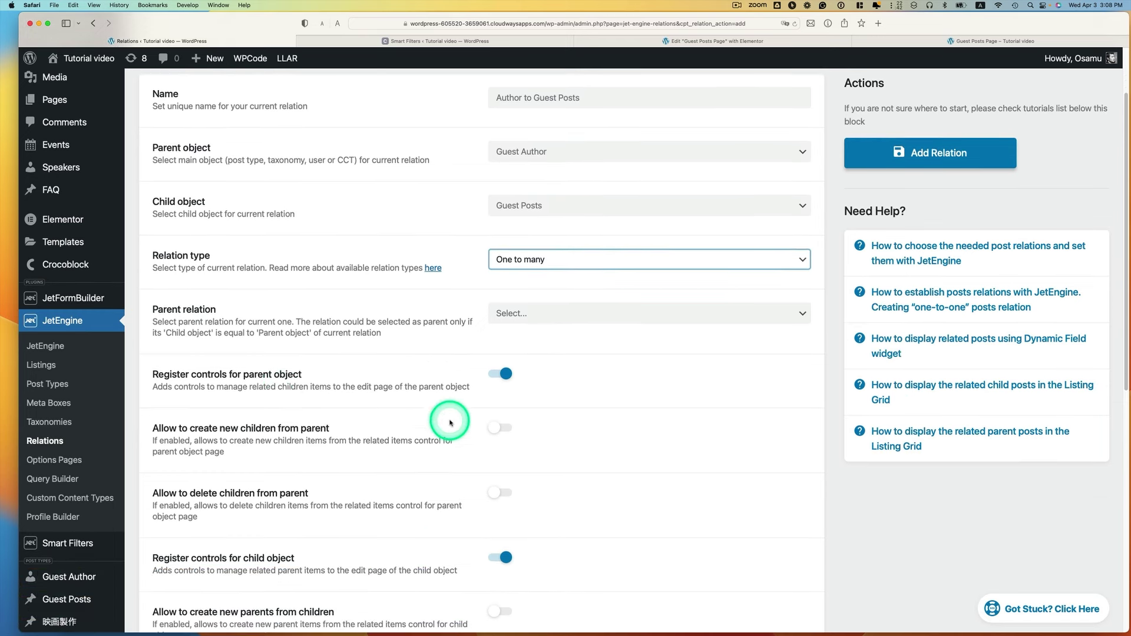
scroll(477, 422, "down", 2)
scroll(511, 425, "up", 1)
scroll(505, 417, "up", 1)
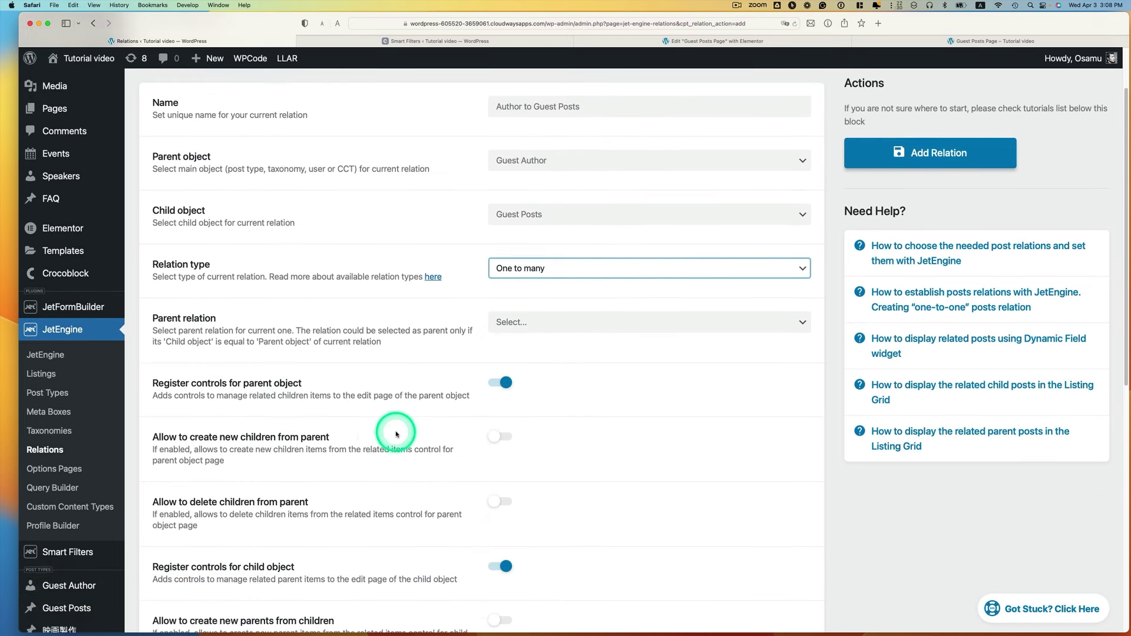
scroll(396, 433, "down", 1)
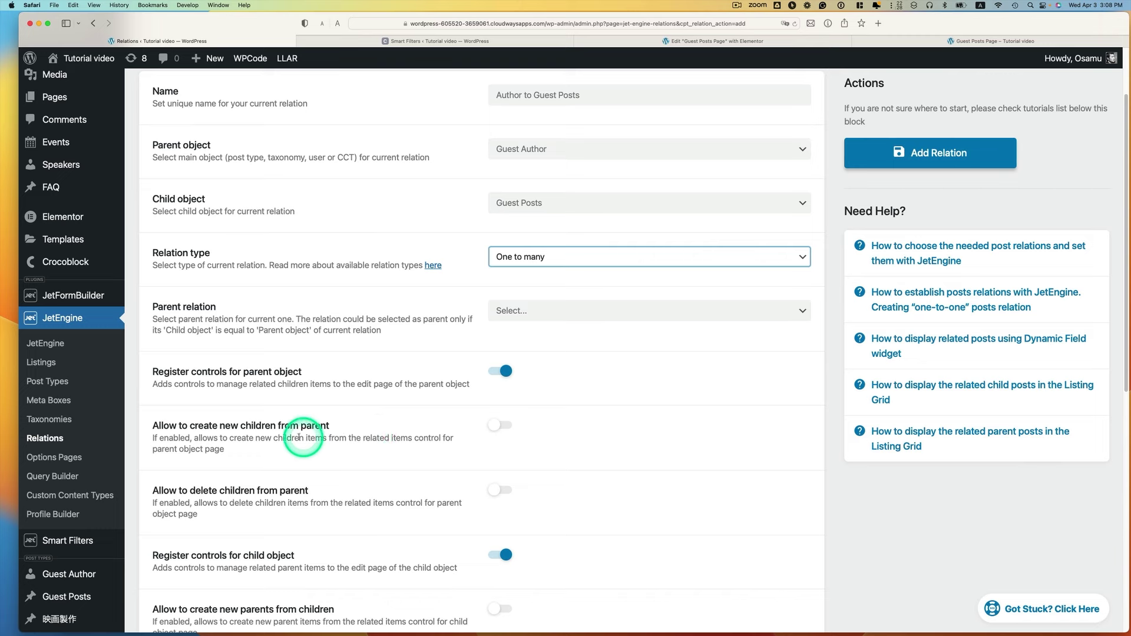
left_click(500, 425)
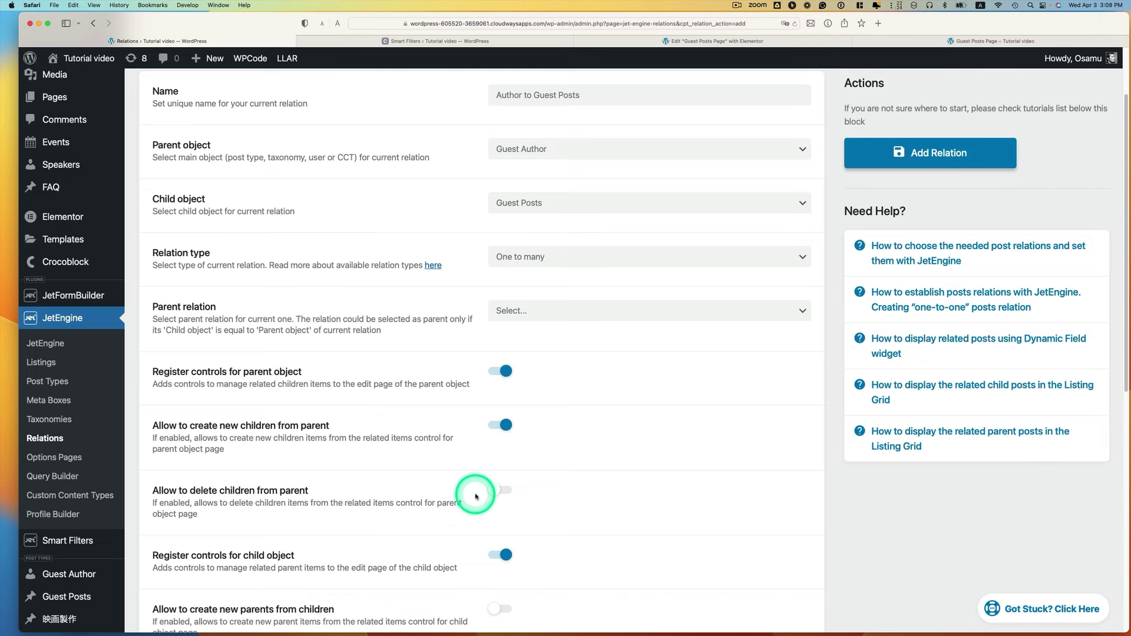
left_click(500, 491)
scroll(539, 490, "down", 4)
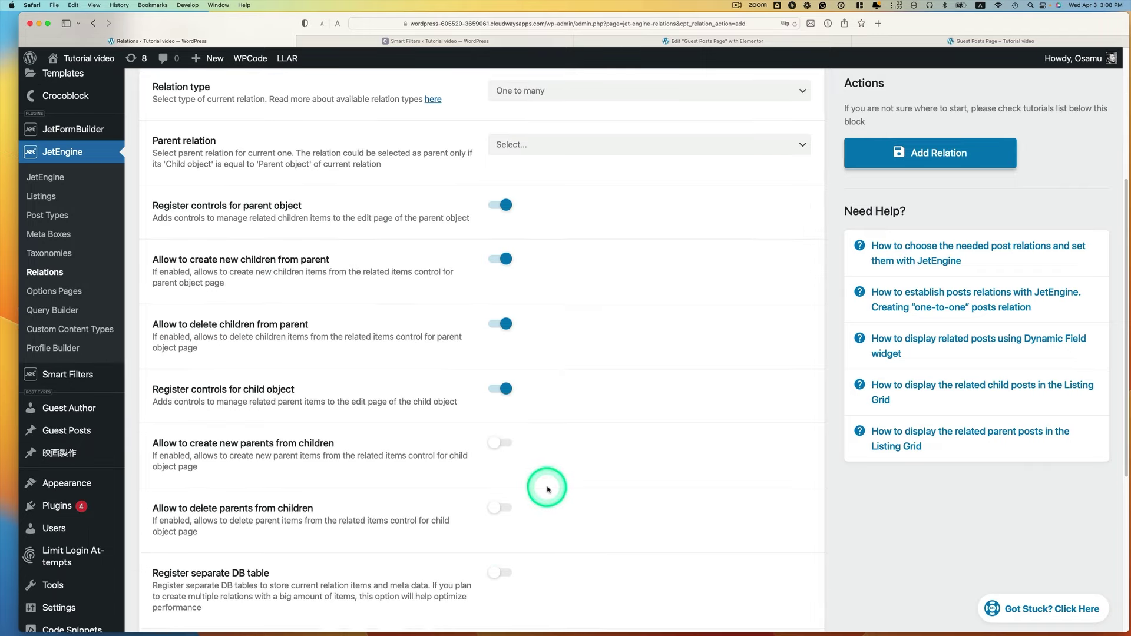
scroll(547, 489, "down", 2)
scroll(548, 486, "down", 2)
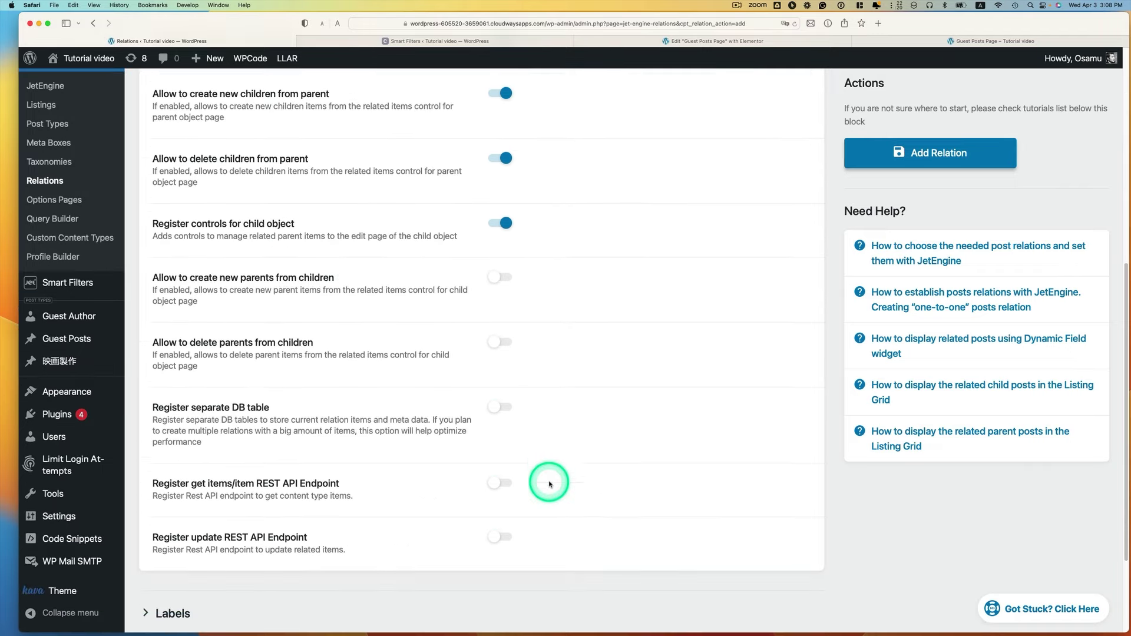
scroll(548, 482, "down", 2)
scroll(557, 468, "down", 2)
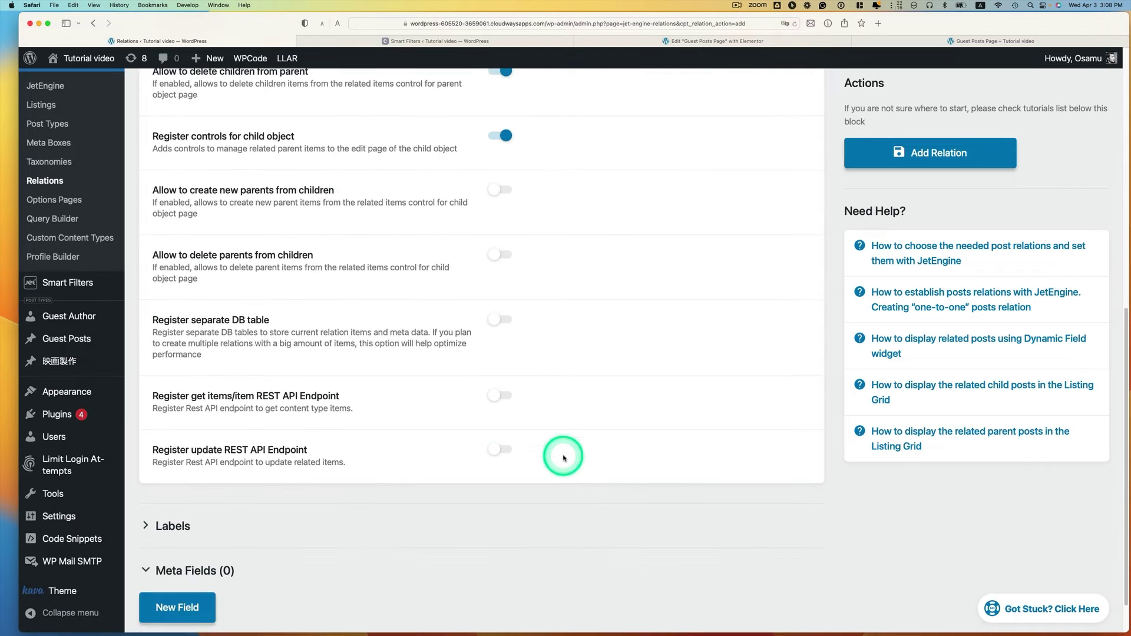
left_click(916, 156)
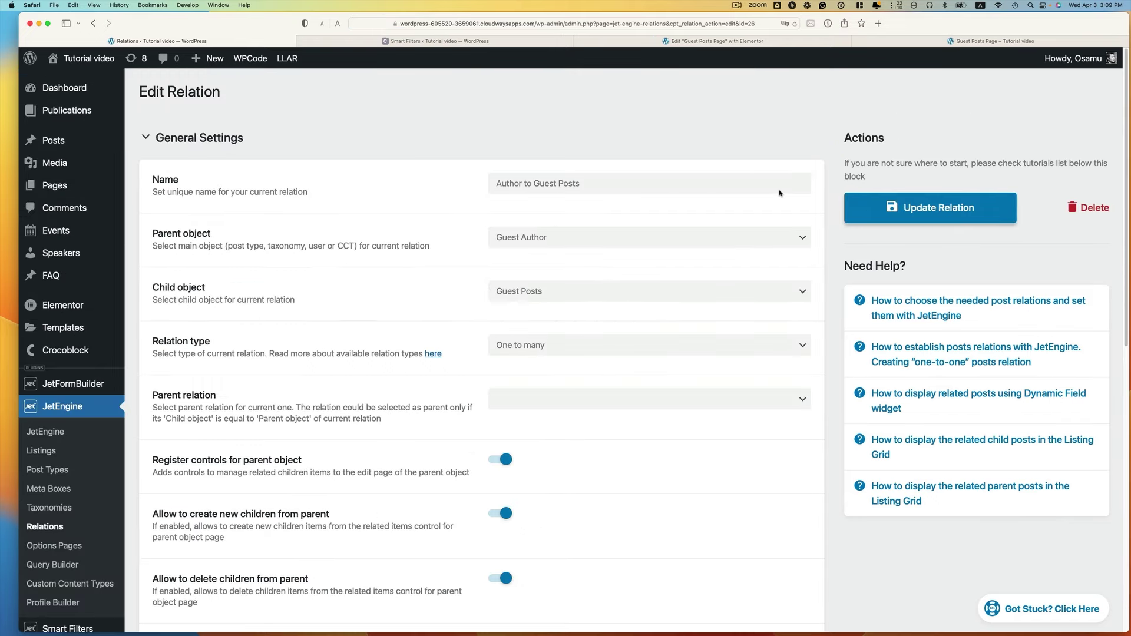
Step: Start a new JetEngine listing item with source Posts and post type Guest Posts
left_click(361, 383)
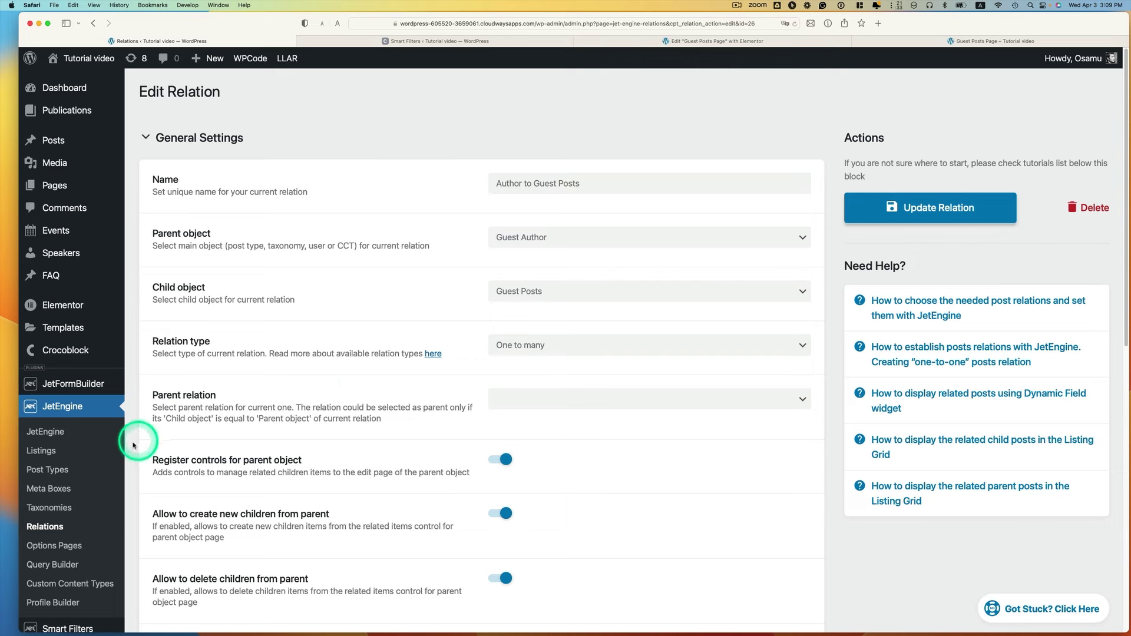
left_click(67, 406)
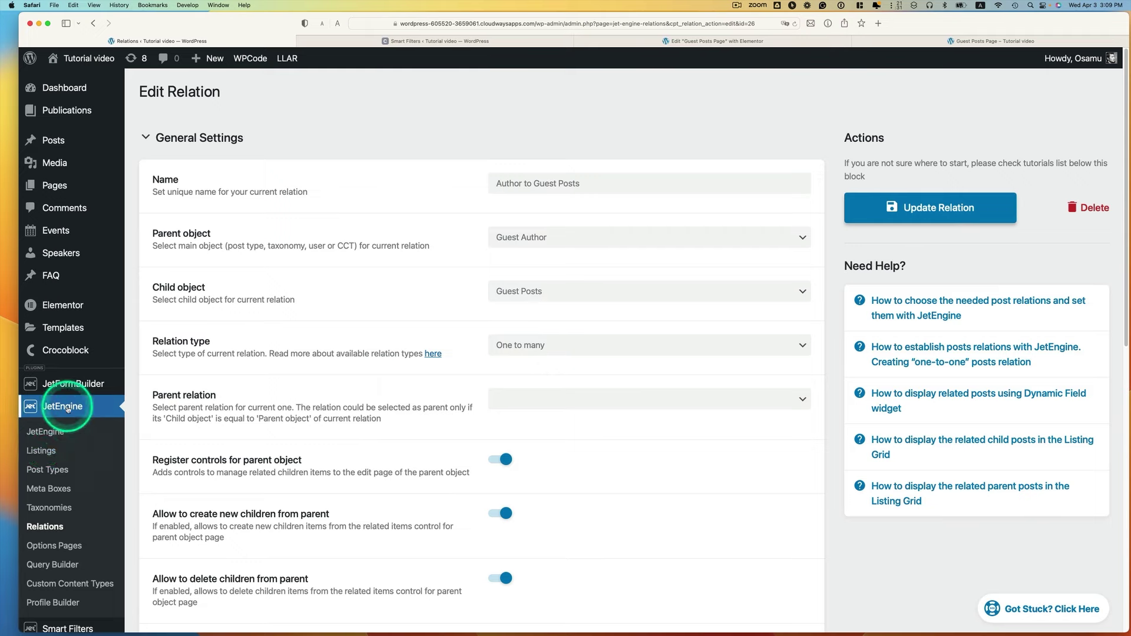
left_click(50, 452)
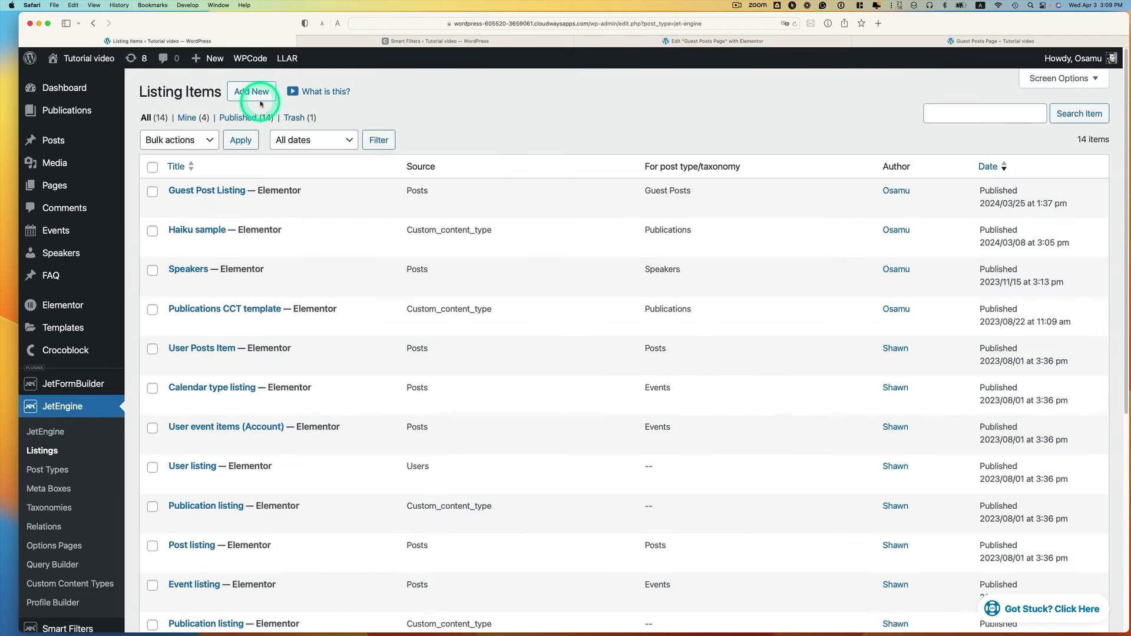
left_click(246, 95)
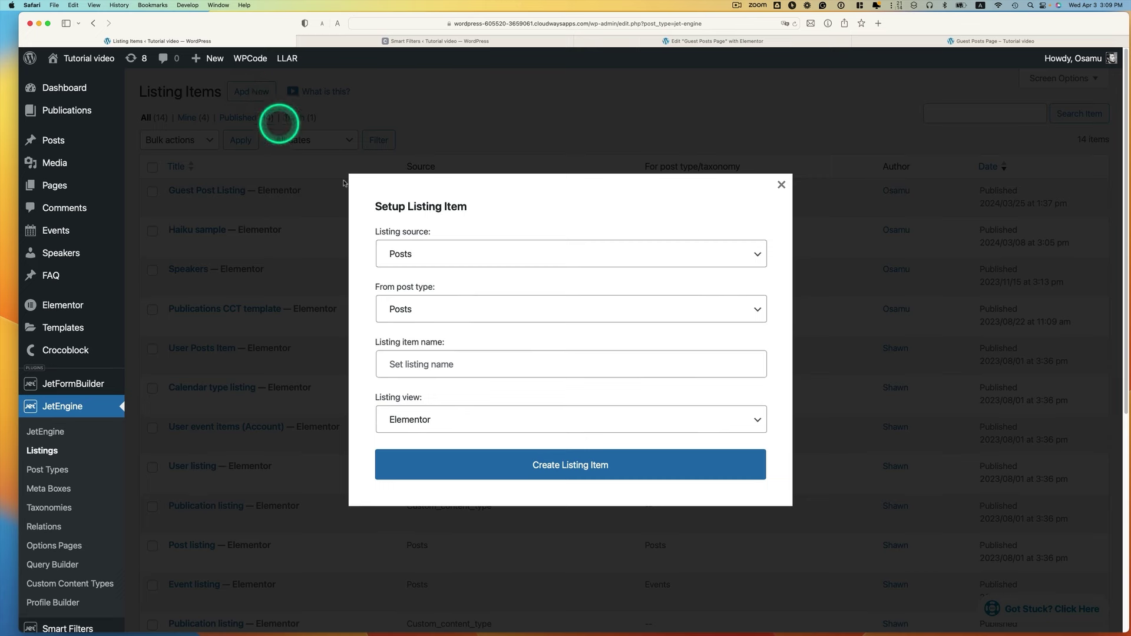
left_click(405, 249)
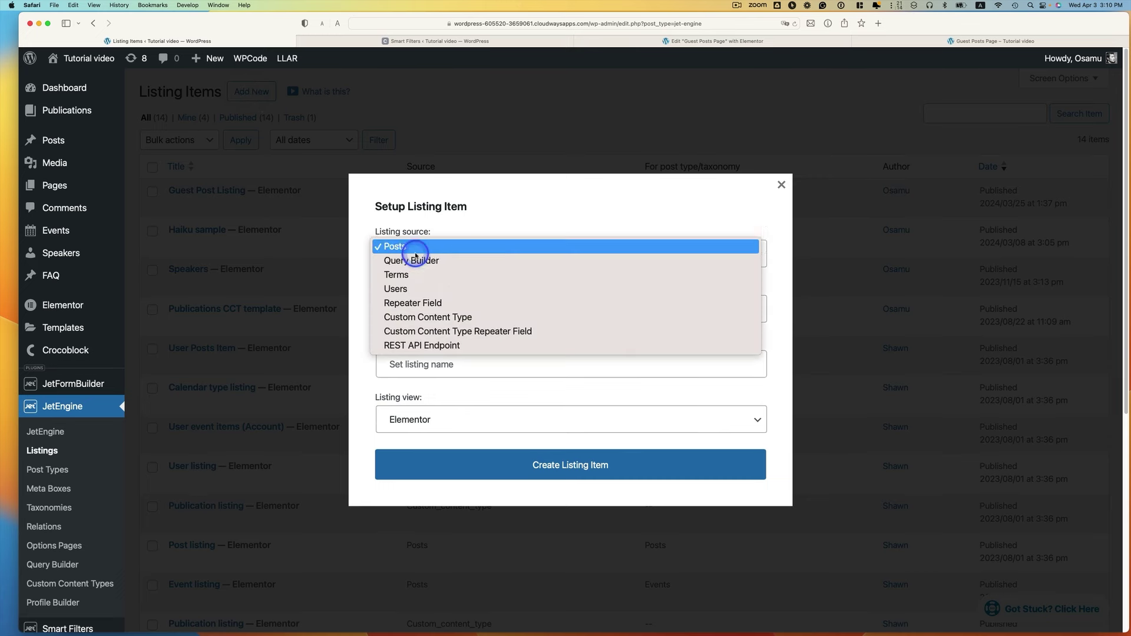
left_click(380, 247)
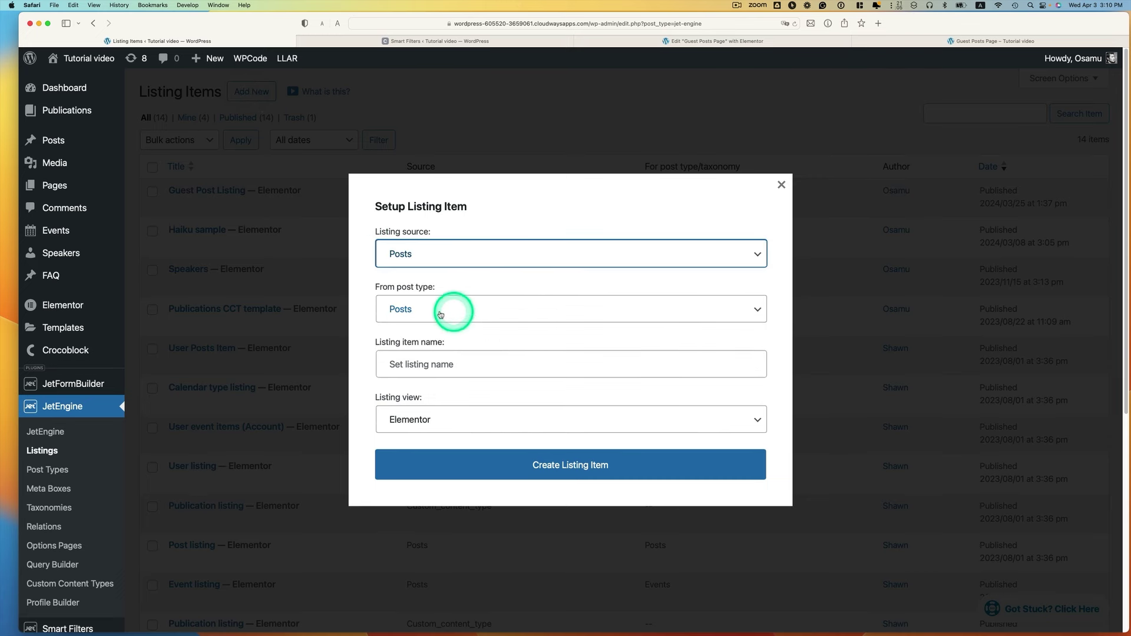
left_click(451, 311)
scroll(535, 446, "down", 1)
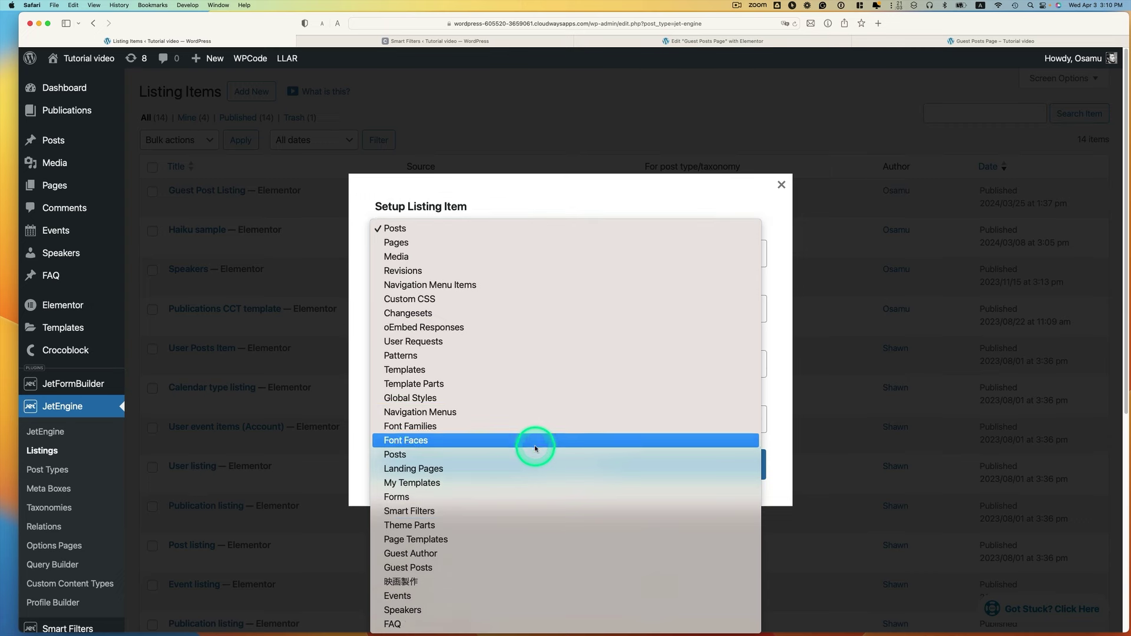
left_click(412, 566)
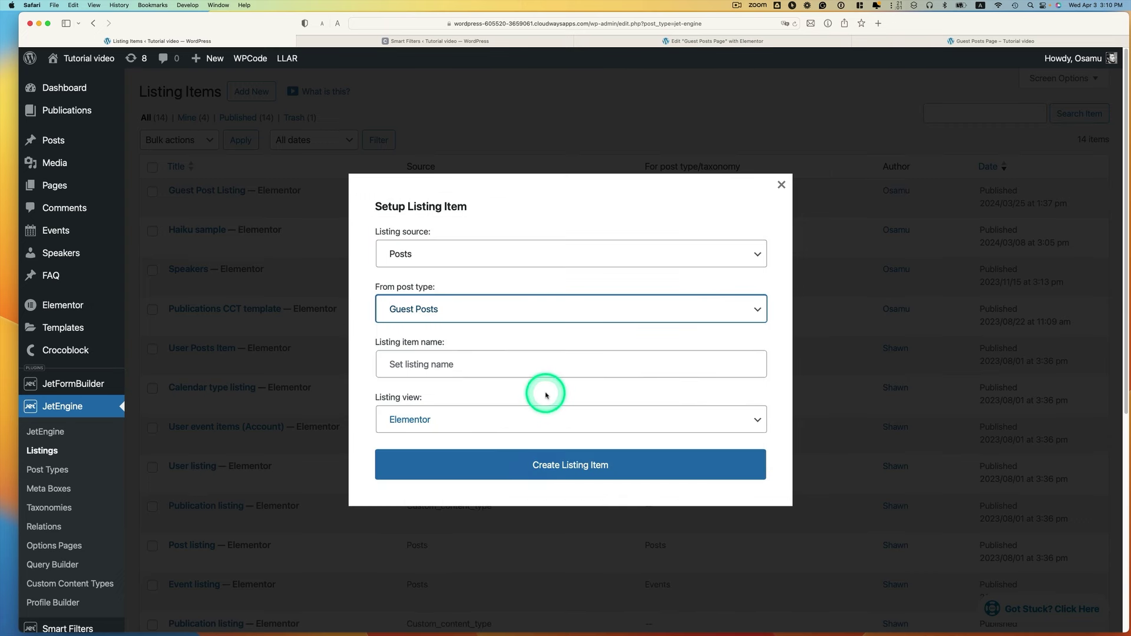
Step: Name it 'Guest Post Listing' with the Elementor view, create it, and edit it in Elementor
left_click(457, 365)
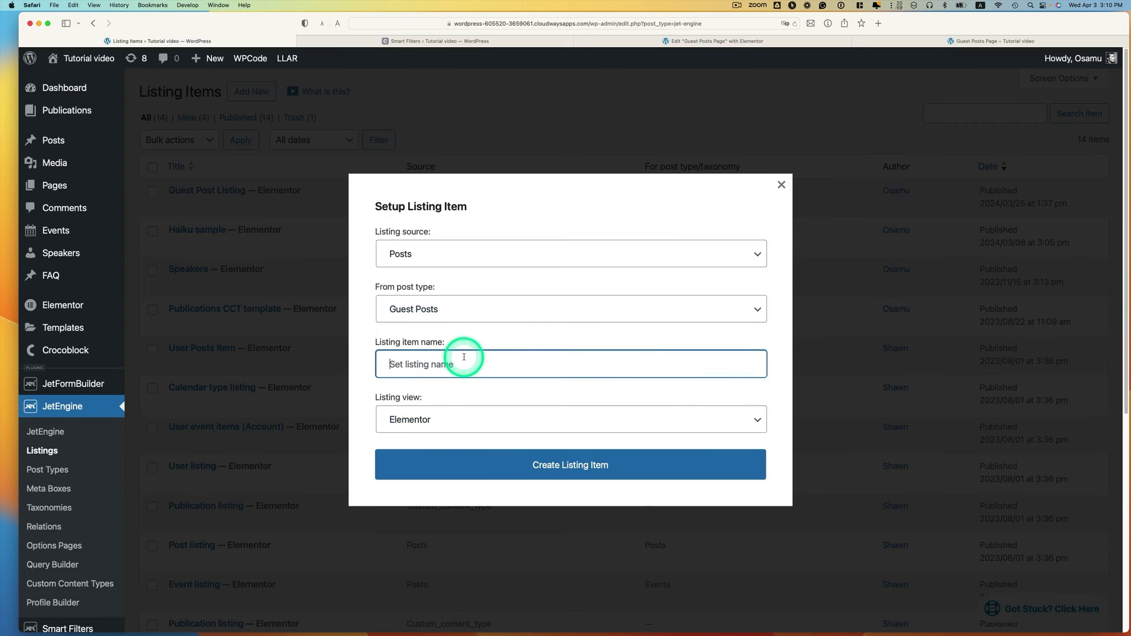
type("Guest post listing")
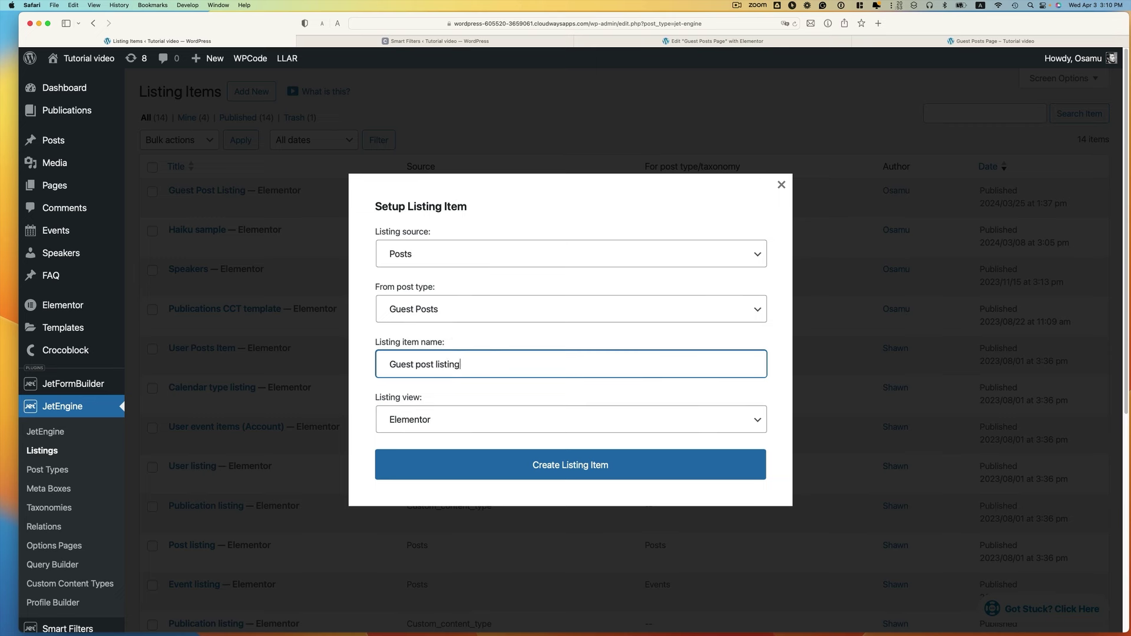
left_click(380, 416)
left_click(434, 409)
left_click(529, 475)
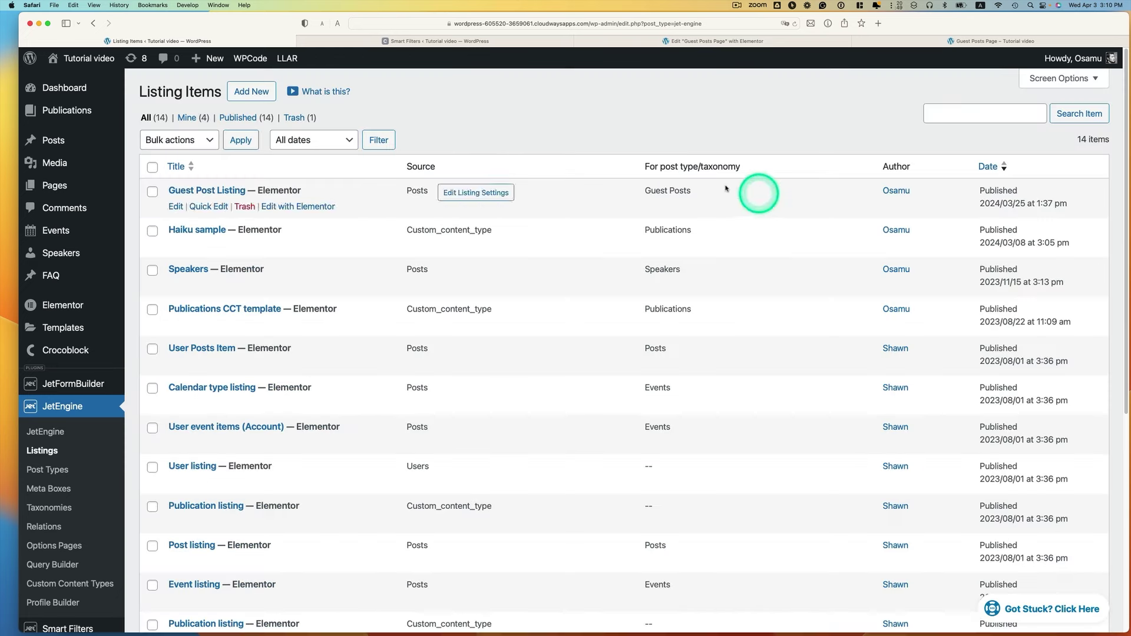
left_click(278, 208)
Step: Add a Dynamic Field below the post title, keeping Title as the object field
left_click(309, 209)
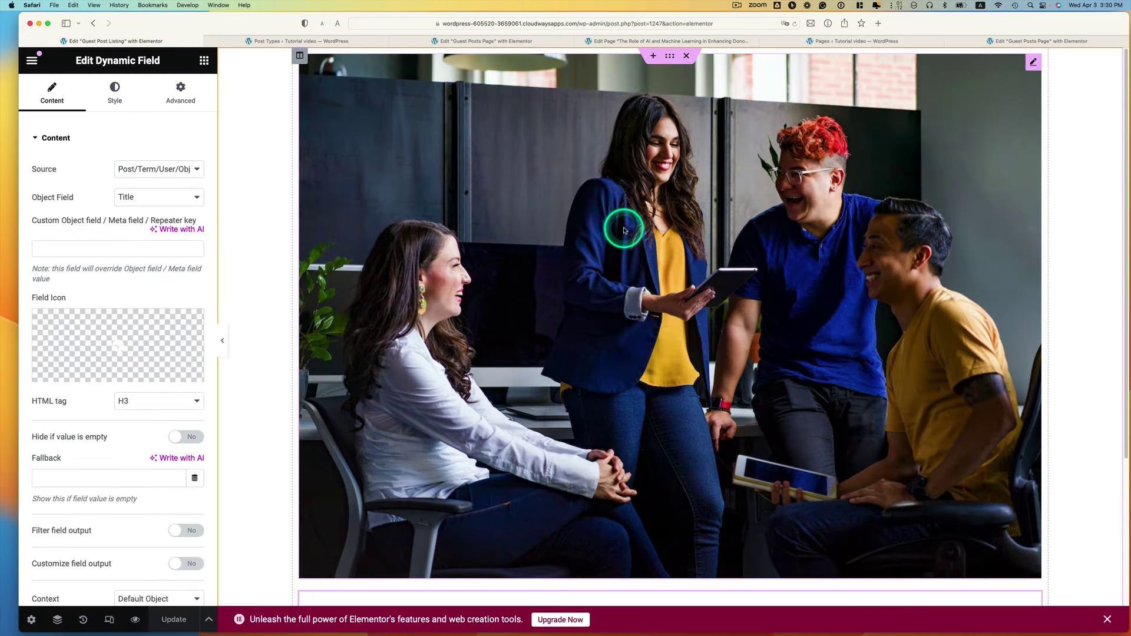
scroll(622, 217, "down", 2)
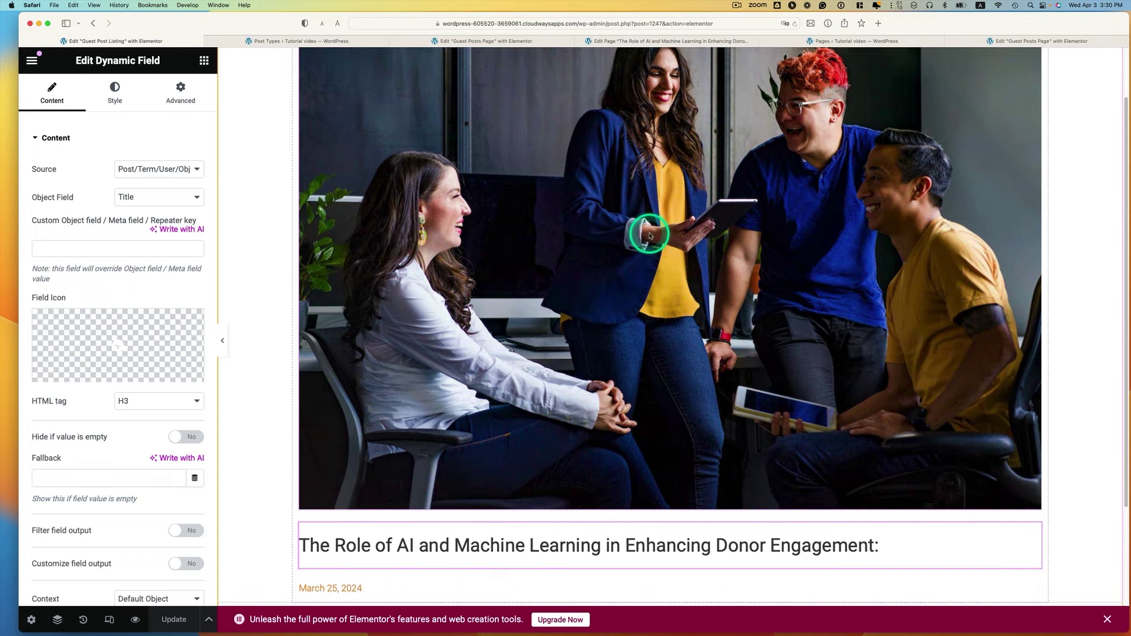
scroll(695, 233, "down", 3)
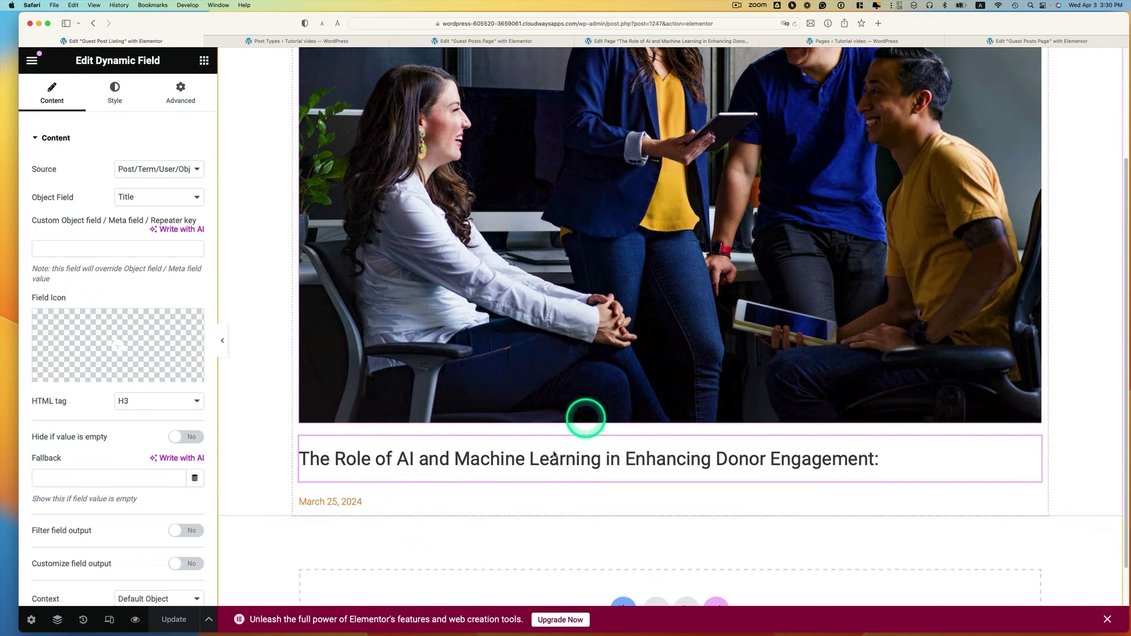
scroll(564, 456, "down", 1)
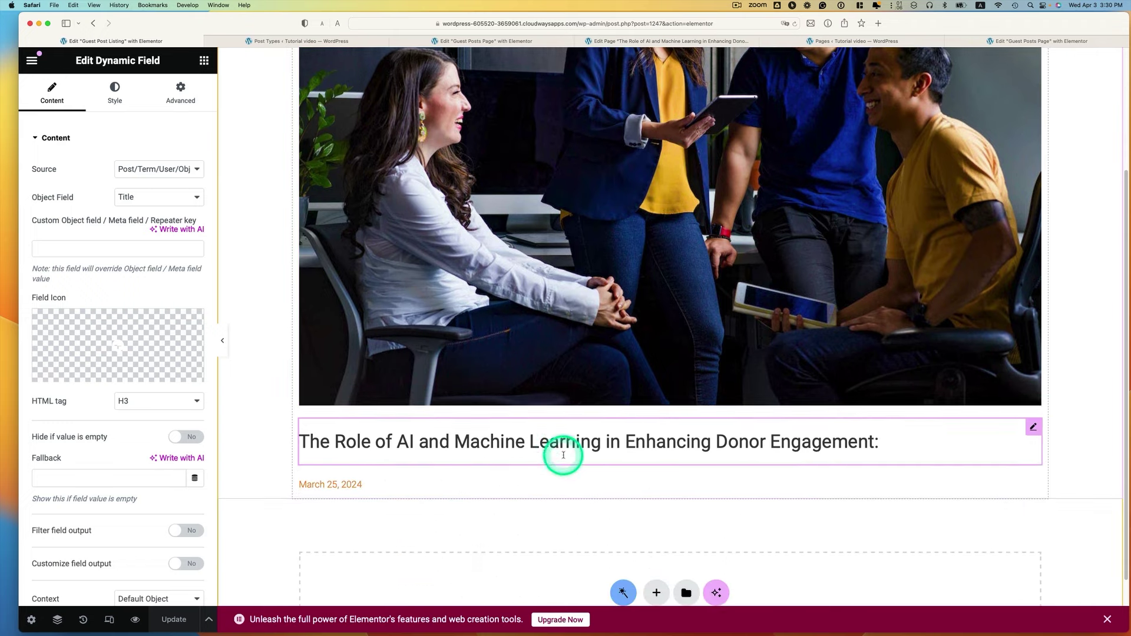
left_click(205, 62)
left_click(163, 122)
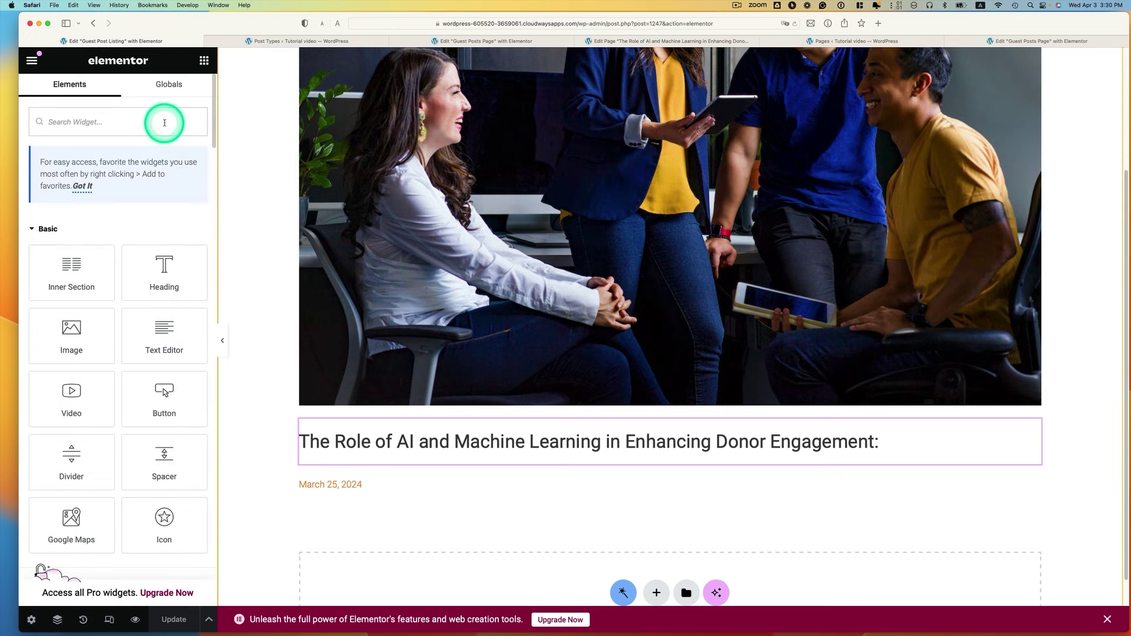
type("dyn")
left_click_drag(69, 237, 359, 496)
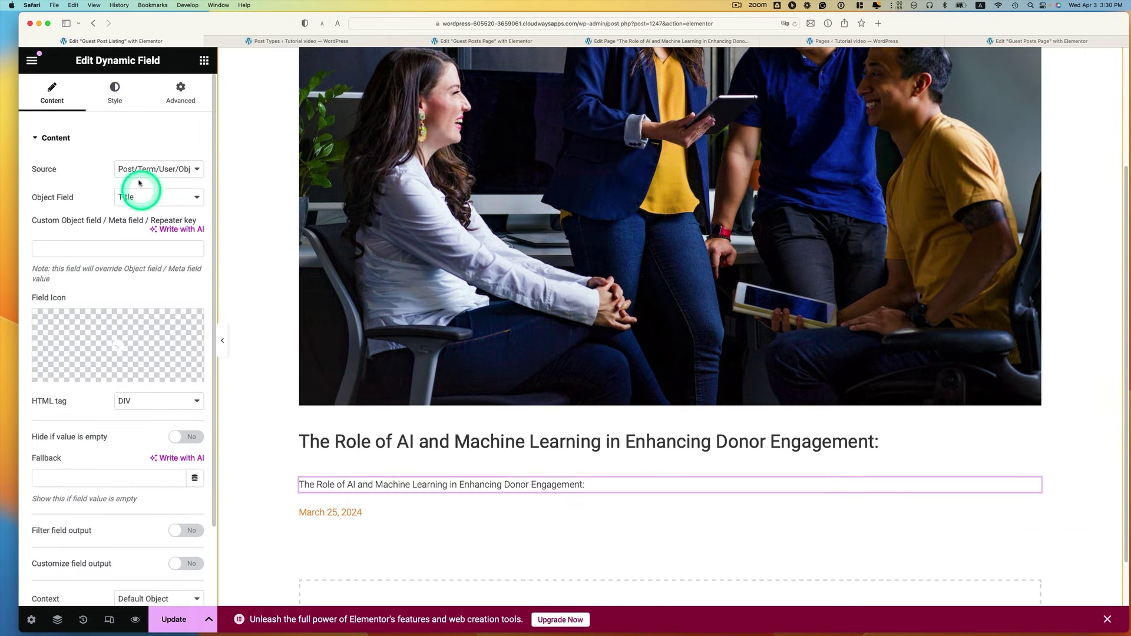
left_click(139, 197)
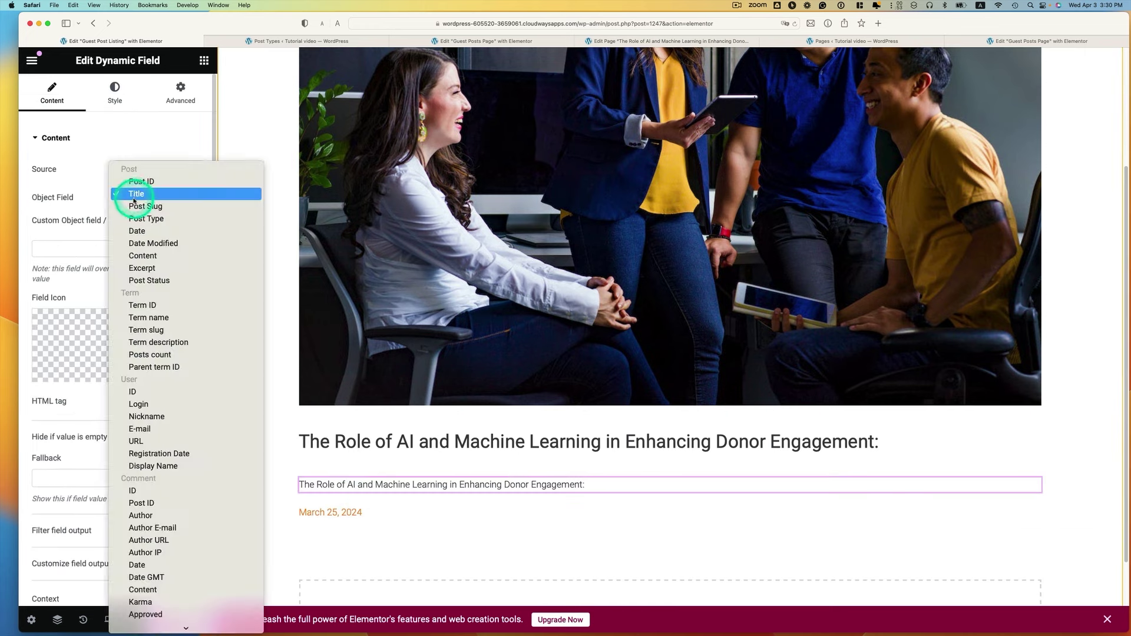
left_click(161, 203)
scroll(161, 208, "down", 3)
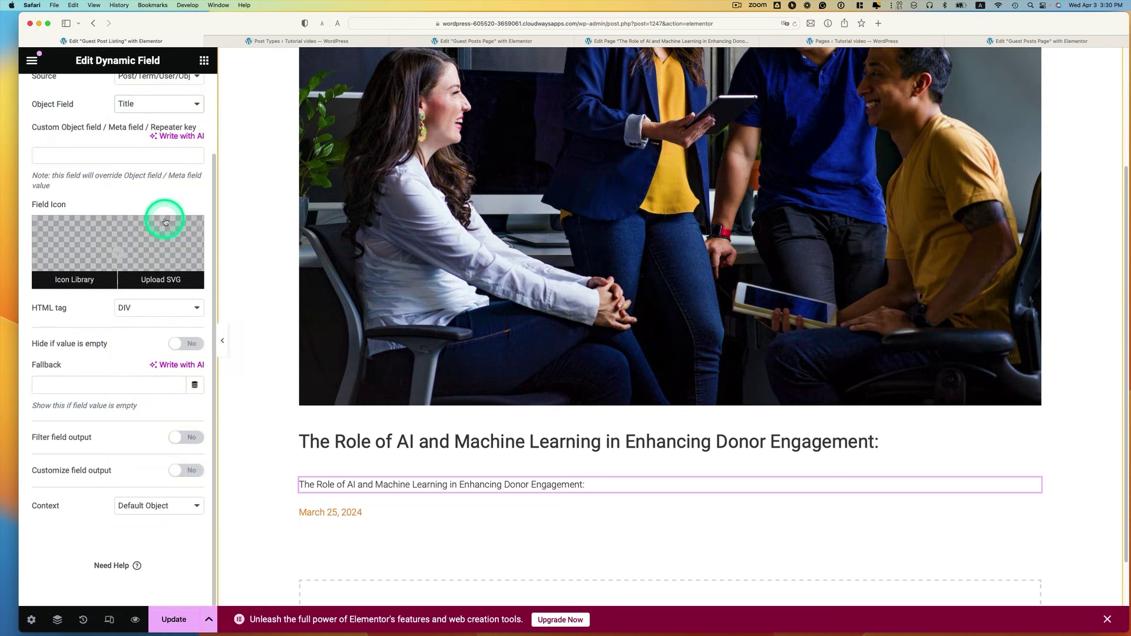
Step: Source the field from the related Author to Guest Posts item, prefix 'Guest Author:', and update
left_click(152, 505)
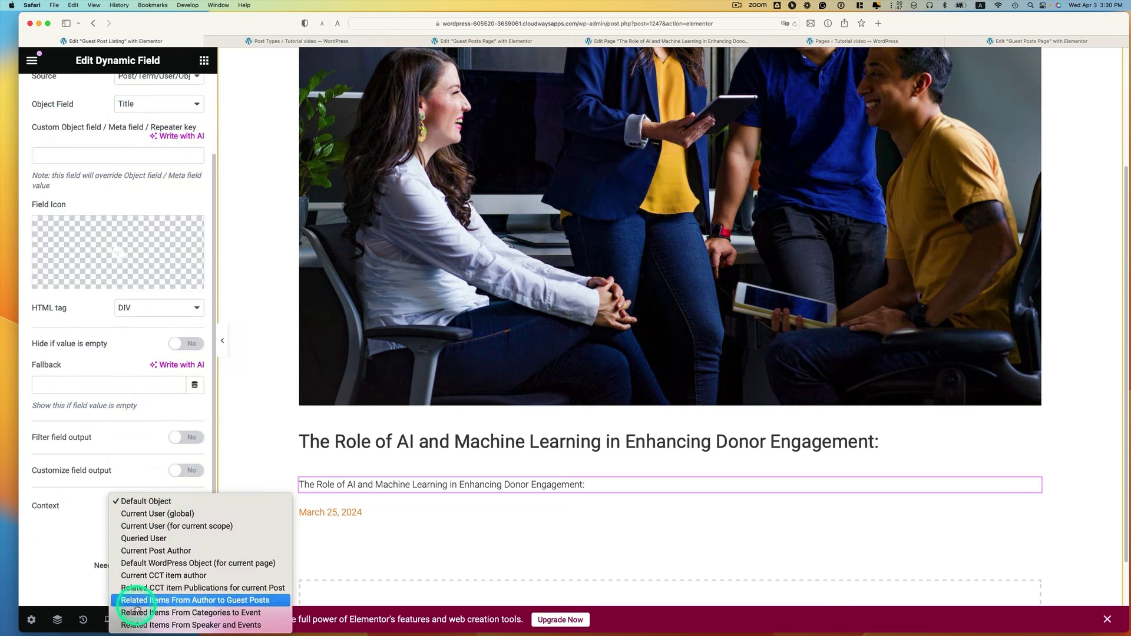
left_click(238, 600)
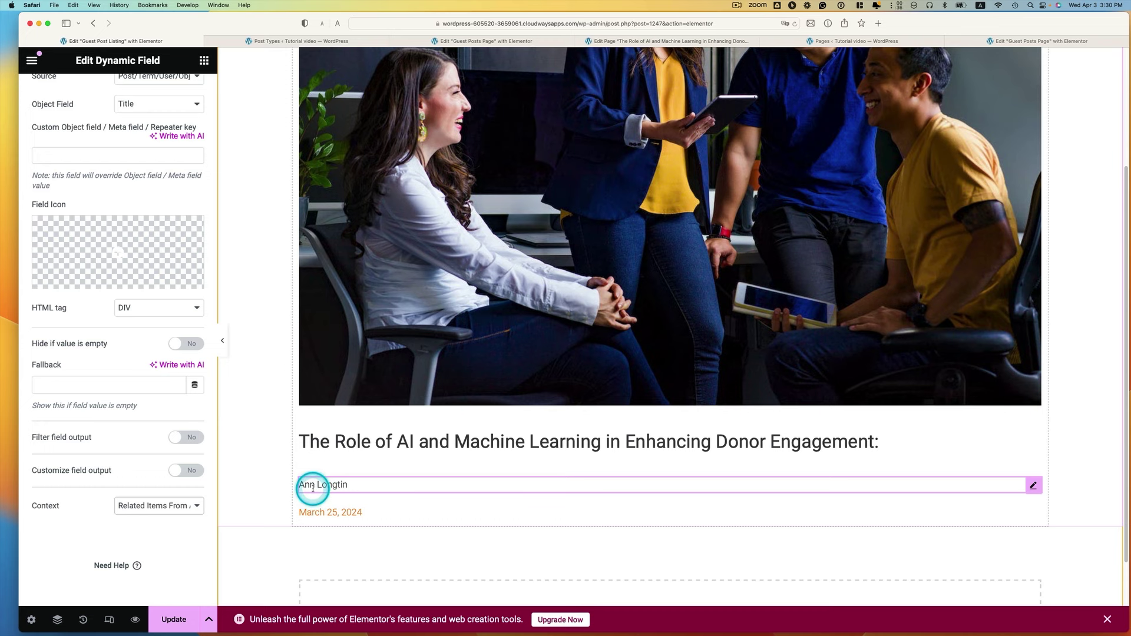
left_click(185, 470)
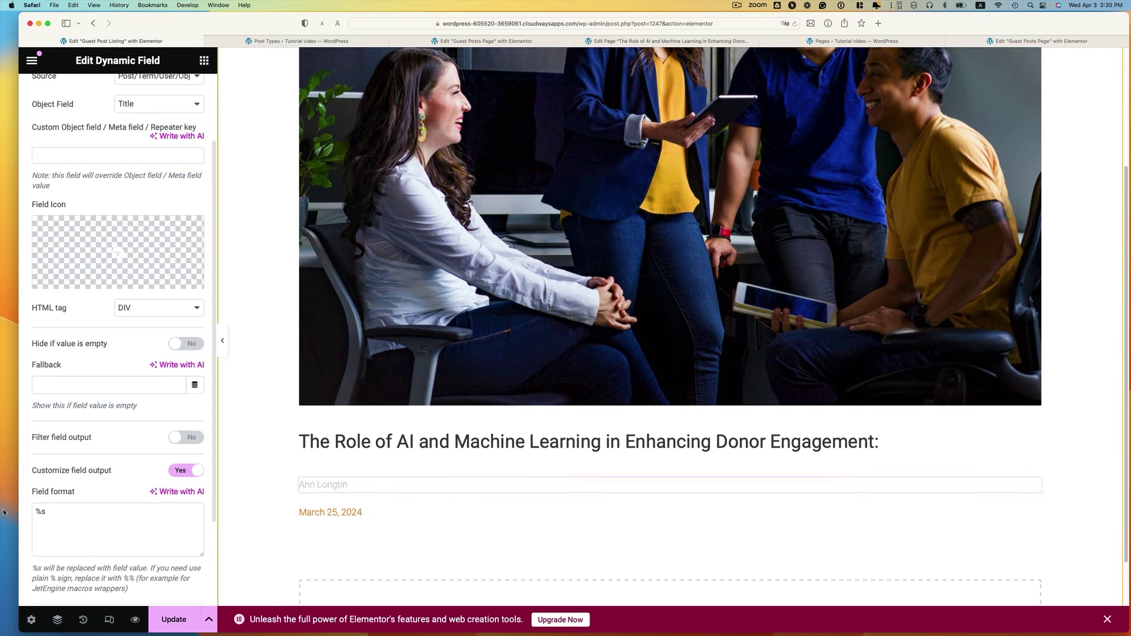
left_click(35, 516)
type("Guest Author:")
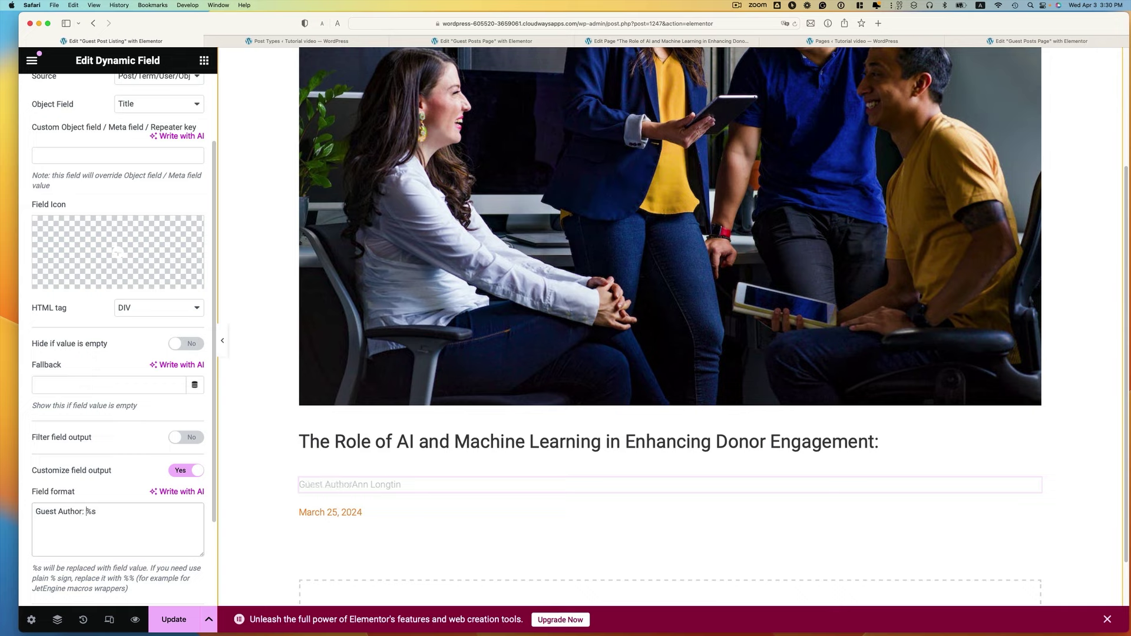
left_click(175, 620)
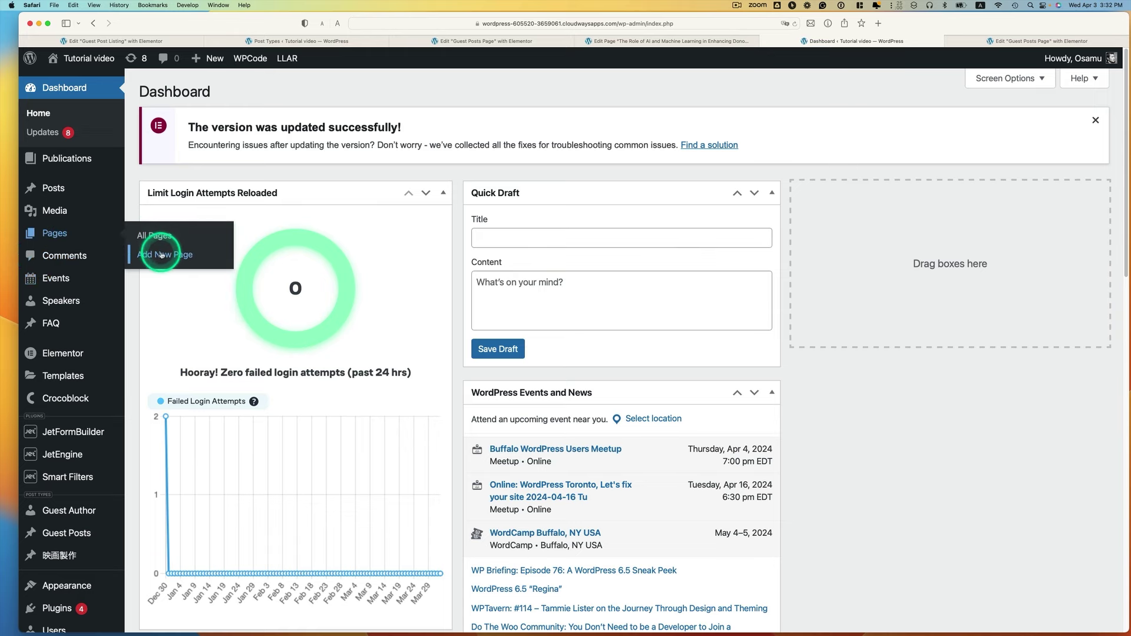
Step: Create a new page titled 'Guest Listing Page' and confirm publishing it
left_click(161, 255)
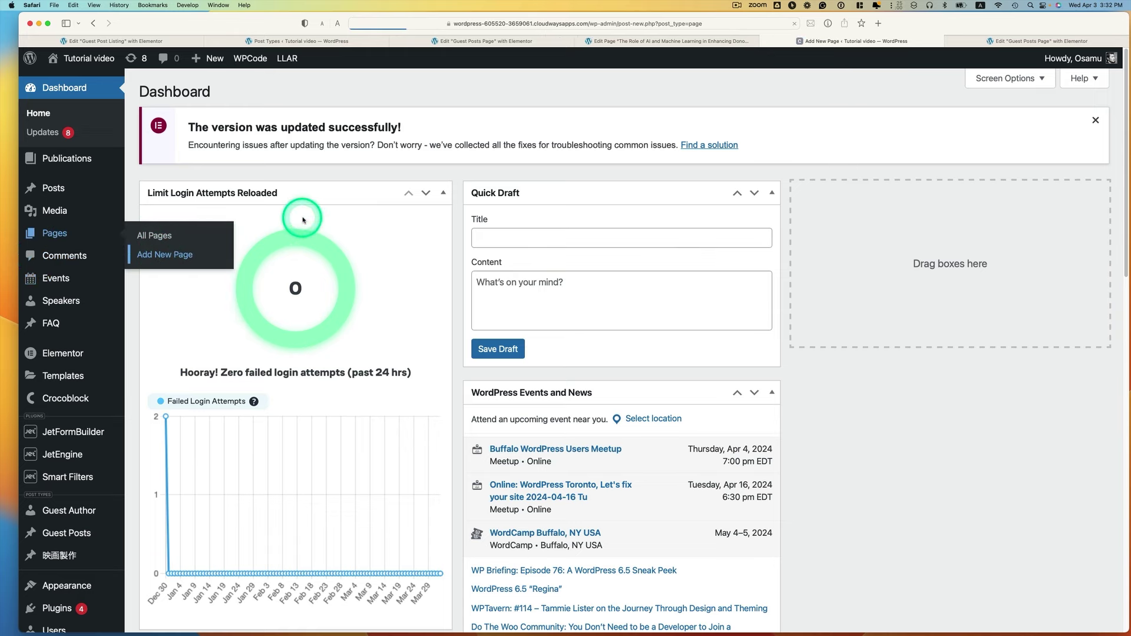
type("Guest Listi")
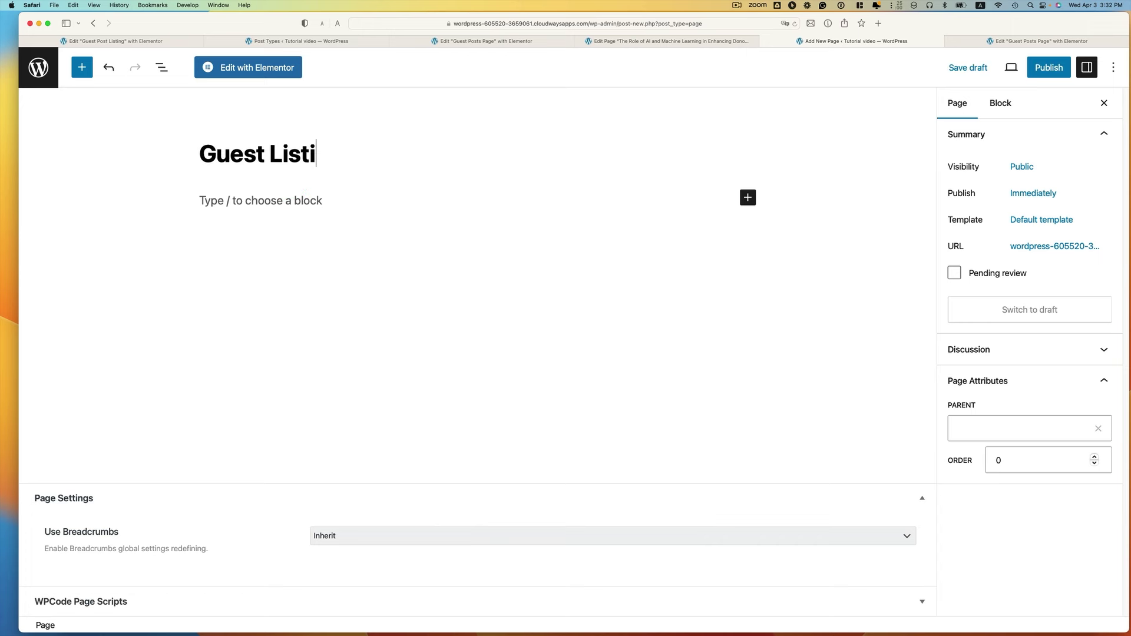
type("ng Pas")
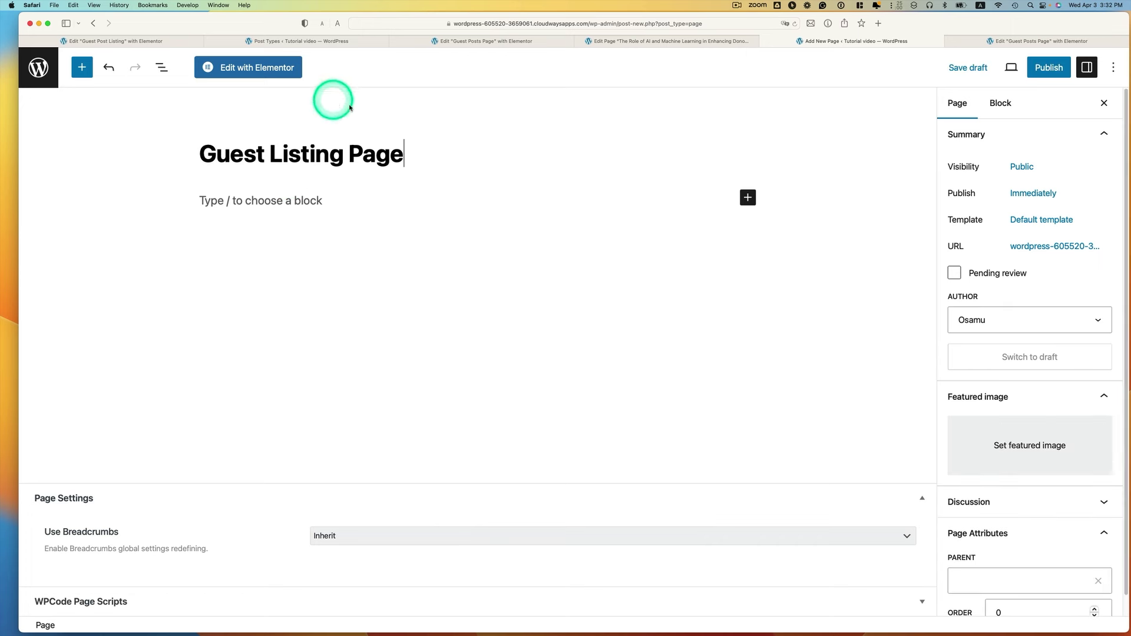
left_click(1047, 67)
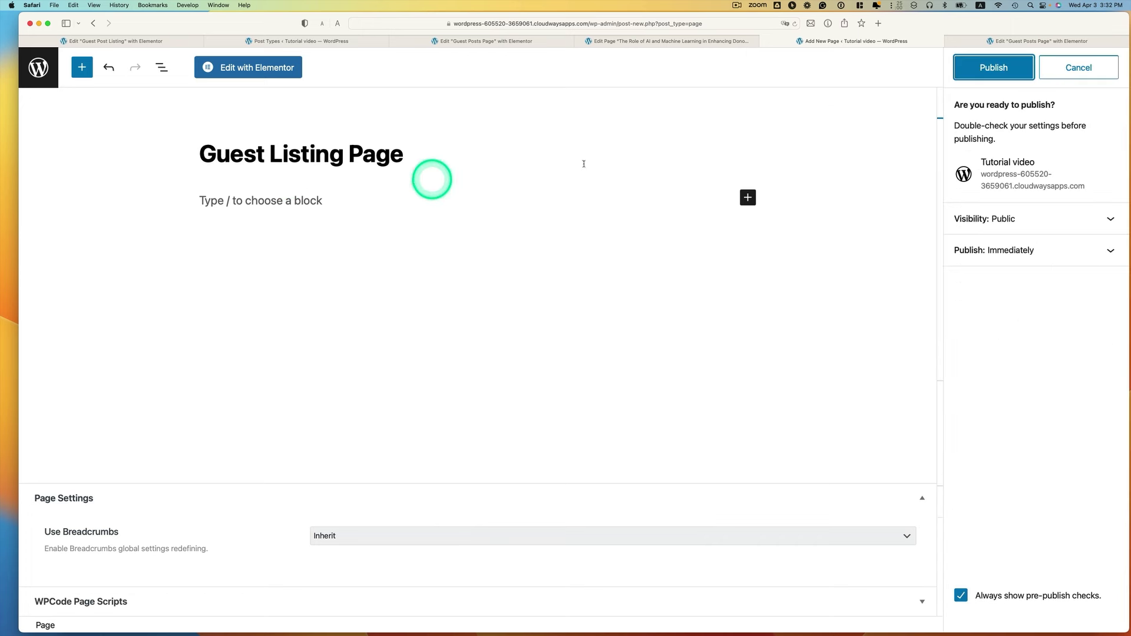
left_click(986, 68)
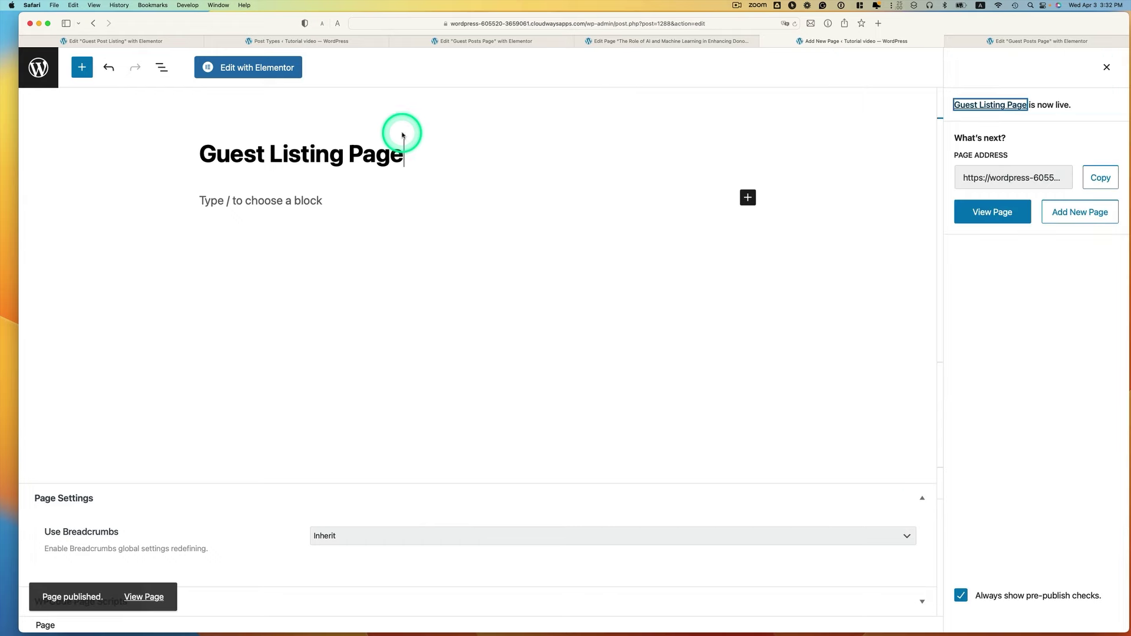
Step: Retitle the page 'Guest Posts Listing Page' in Elementor page settings and save it
left_click(258, 70)
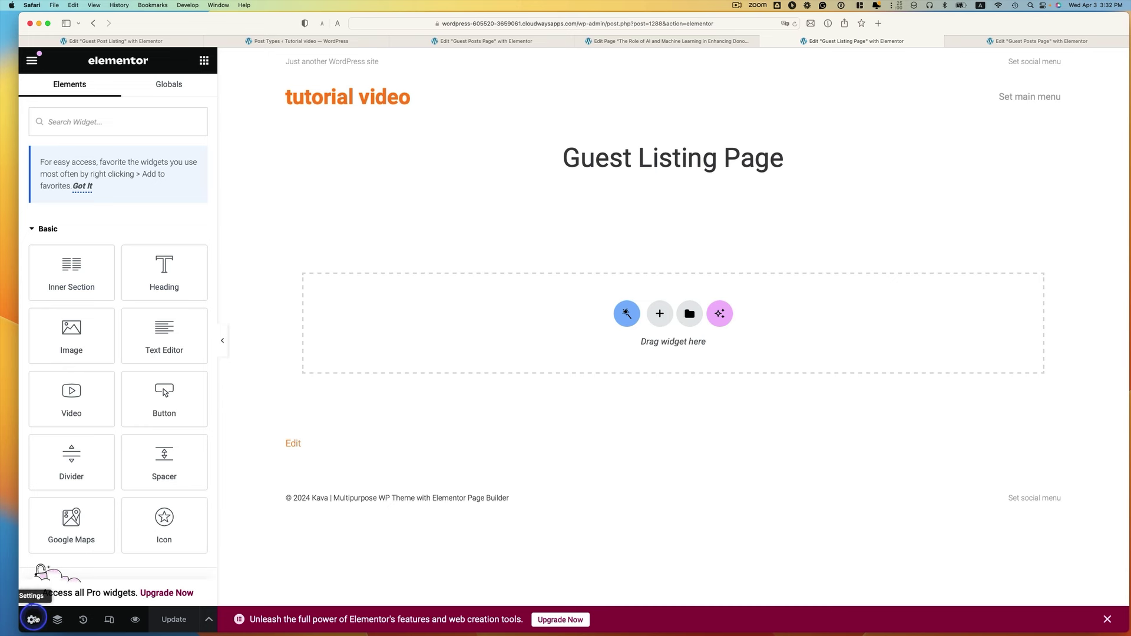
left_click(31, 620)
left_click(56, 173)
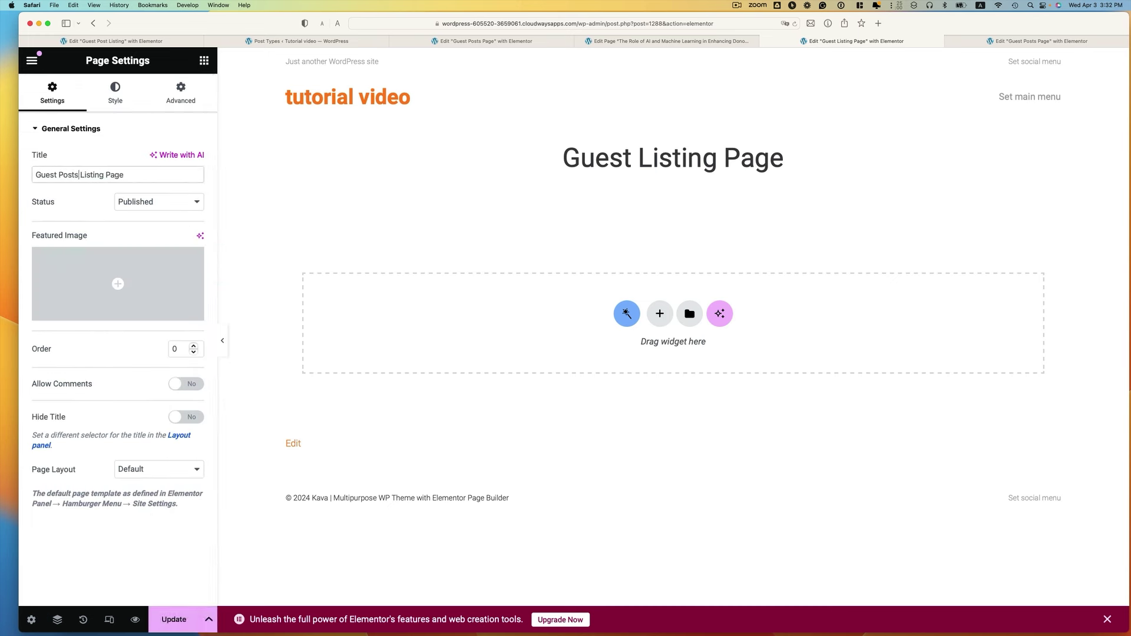
left_click(177, 619)
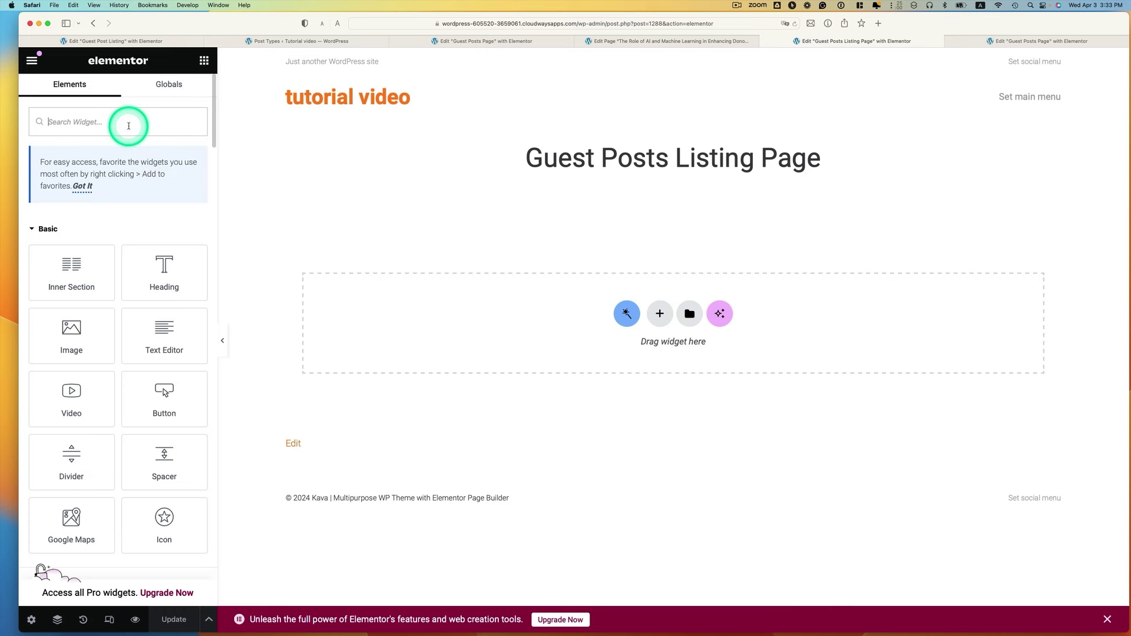
type("listing")
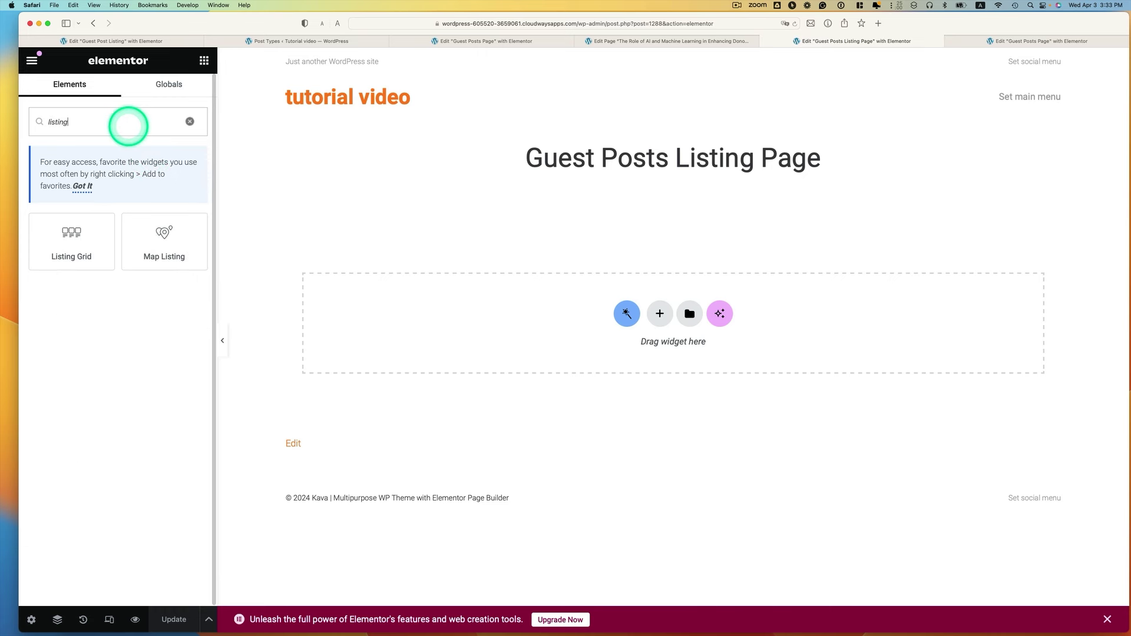
Step: Add a Listing Grid using the Guest Post Listing template in three columns
left_click_drag(71, 235, 531, 314)
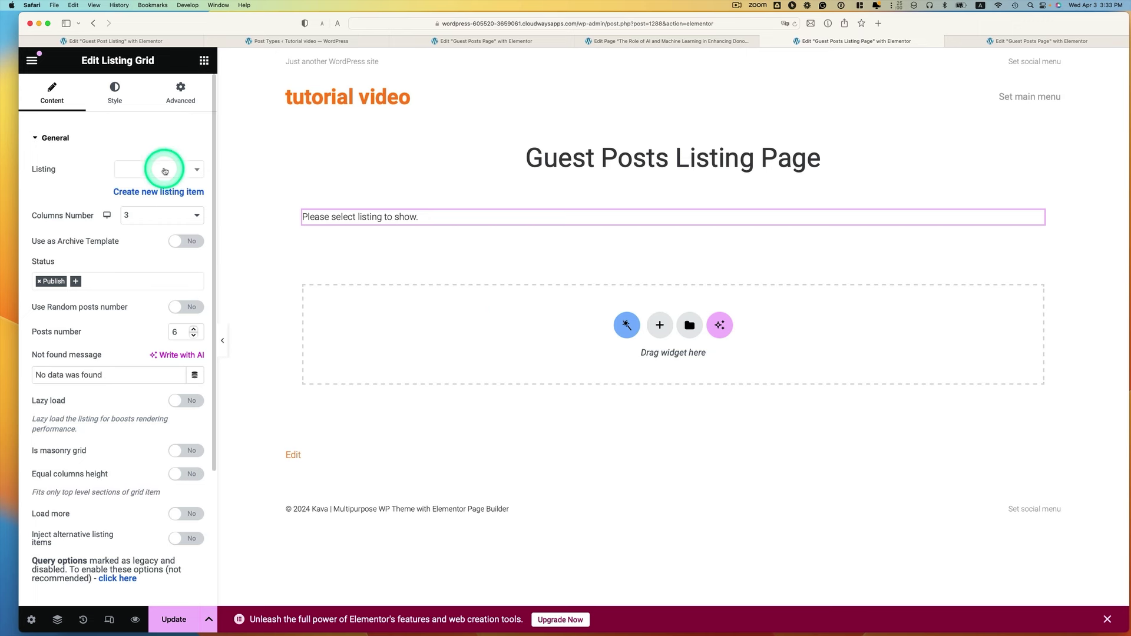
left_click(172, 172)
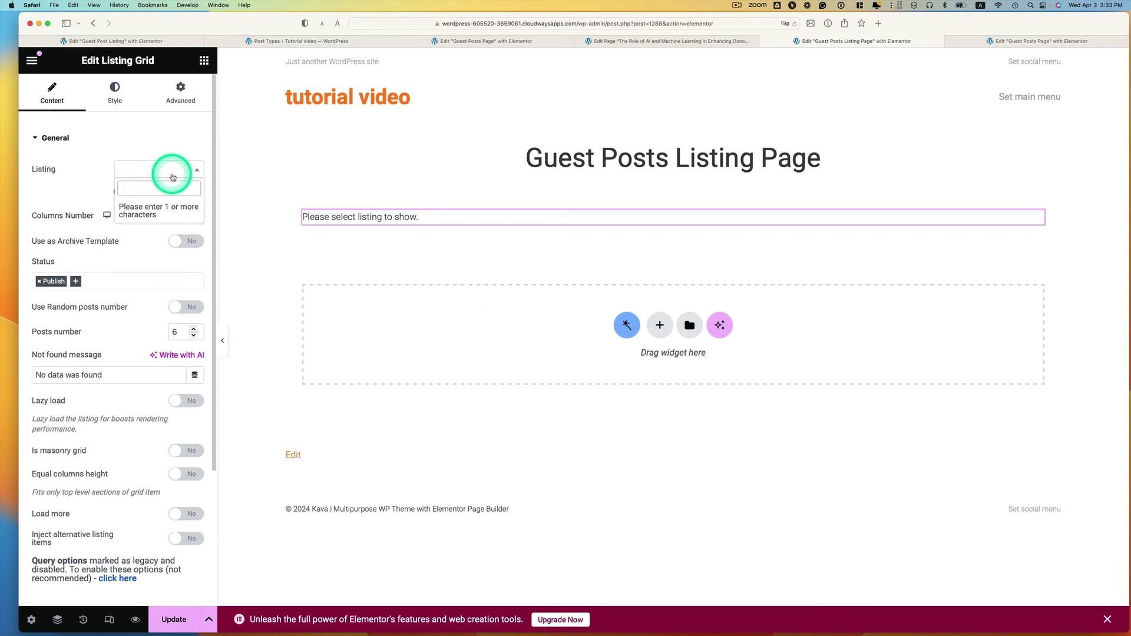
type("guest")
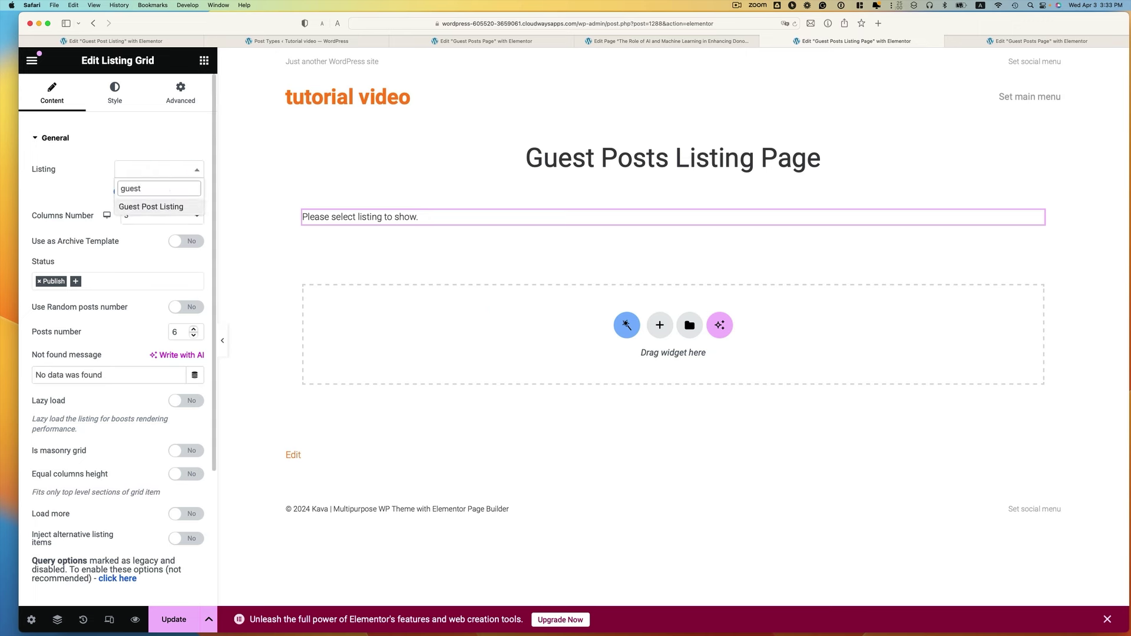
left_click(139, 207)
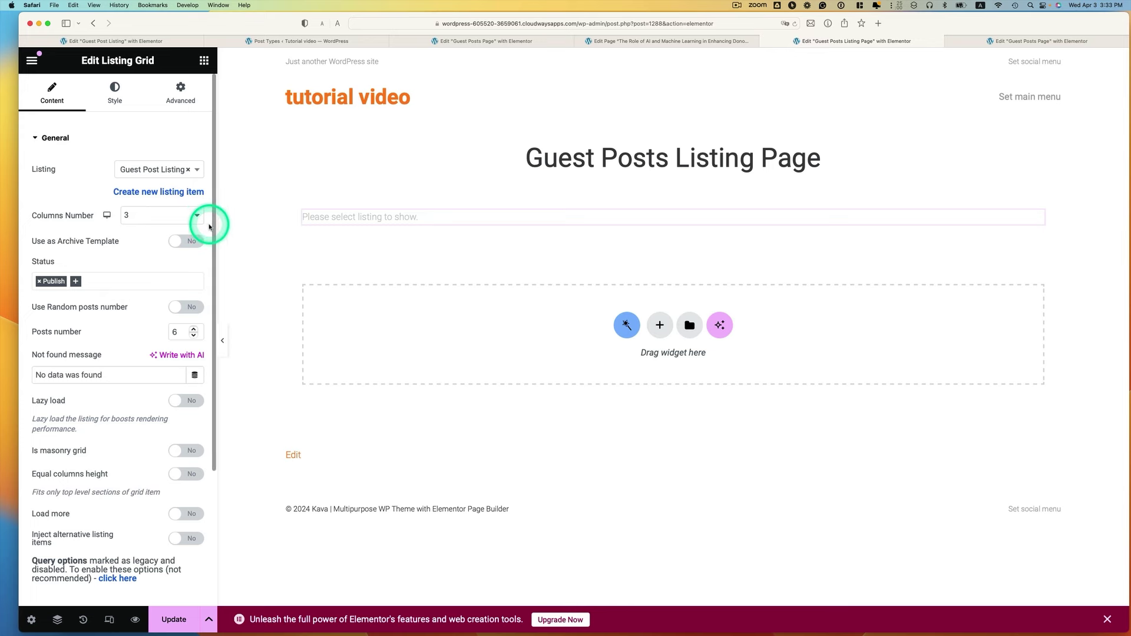
scroll(523, 392, "down", 4)
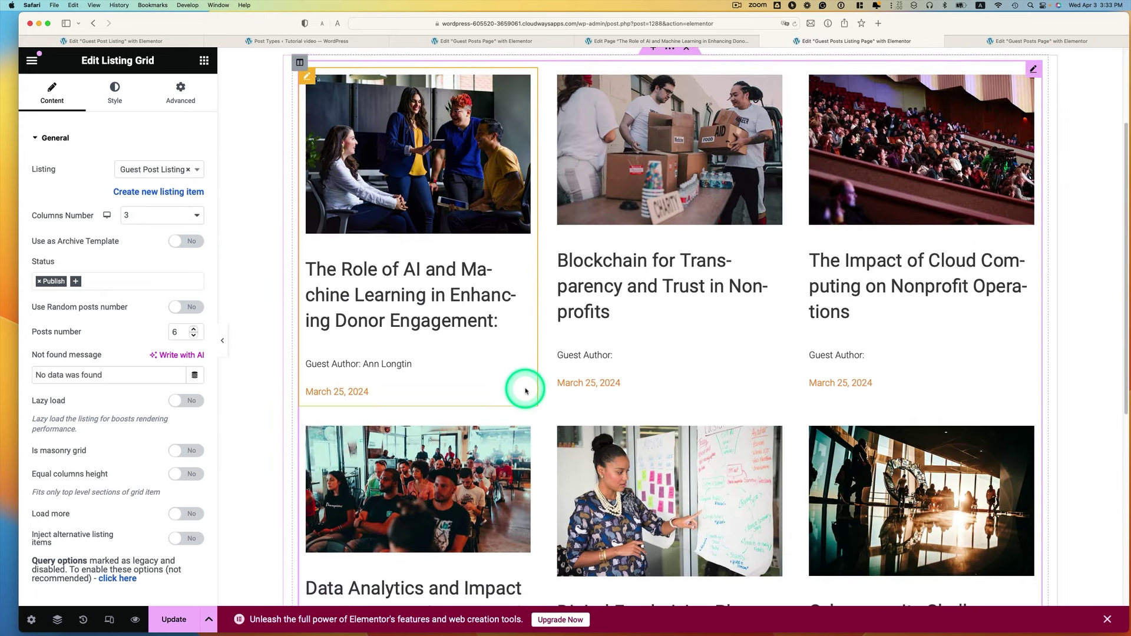
scroll(525, 392, "down", 1)
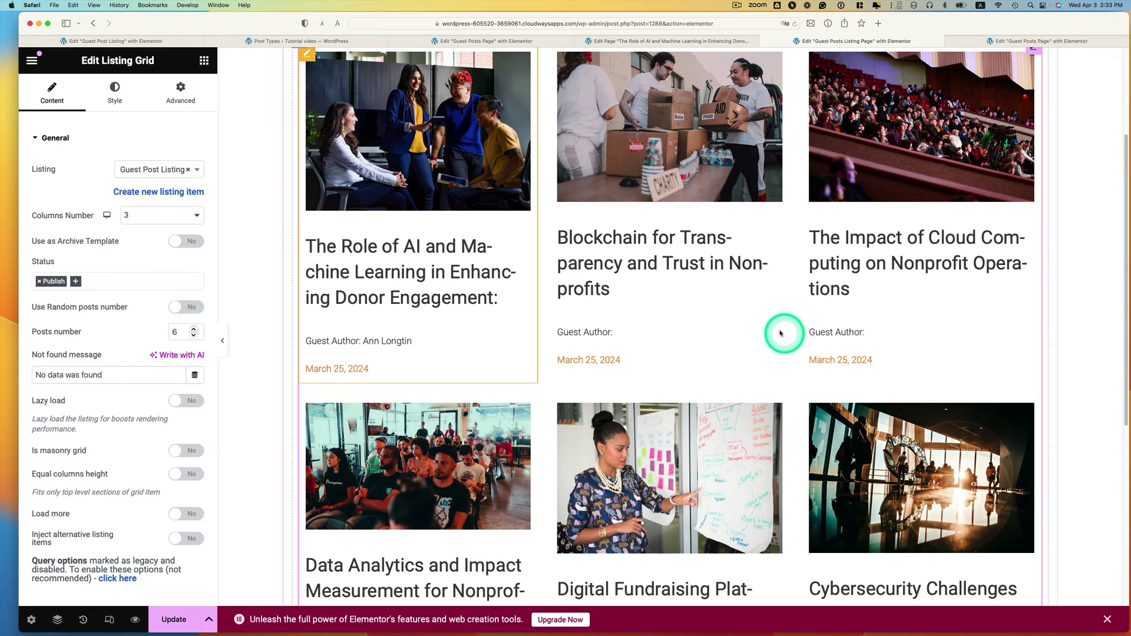
scroll(779, 331, "down", 1)
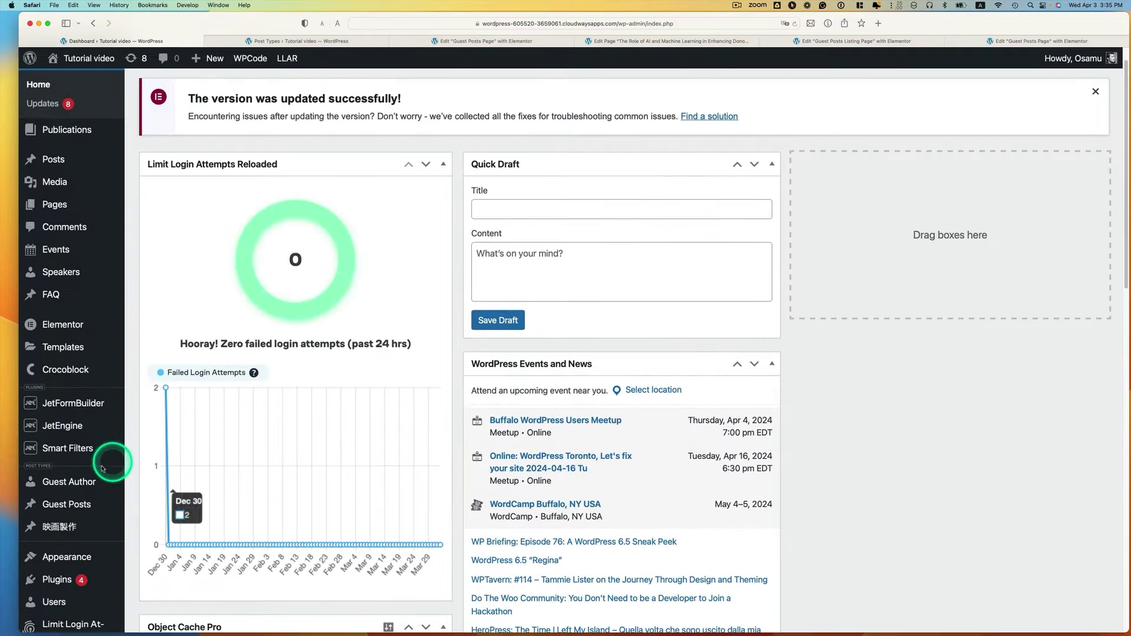
mouse_move(66, 505)
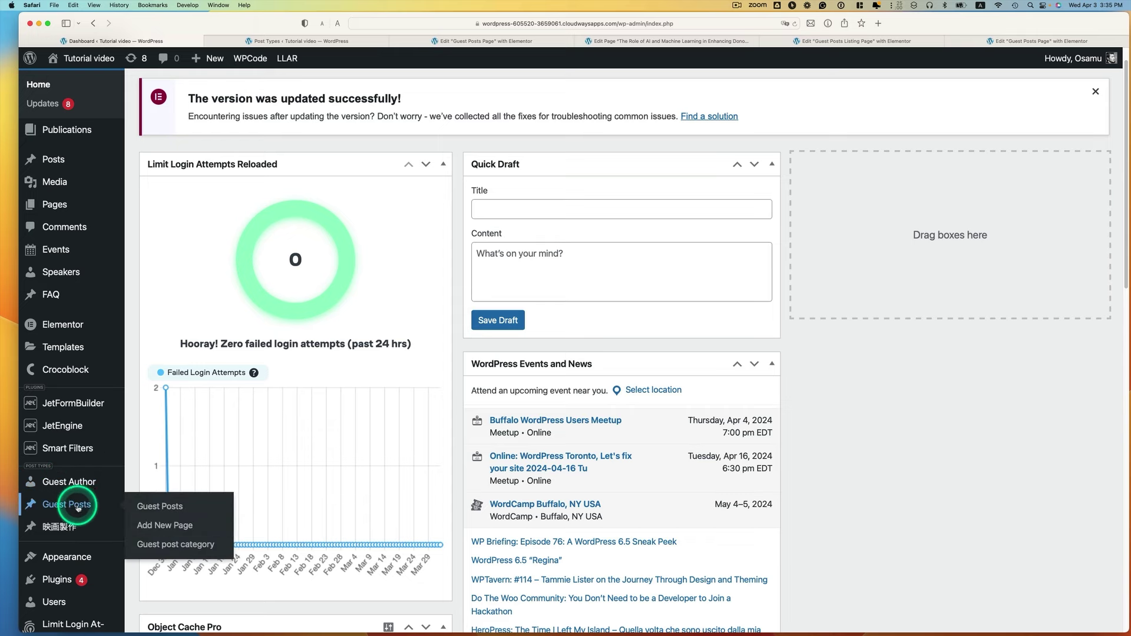
left_click(82, 482)
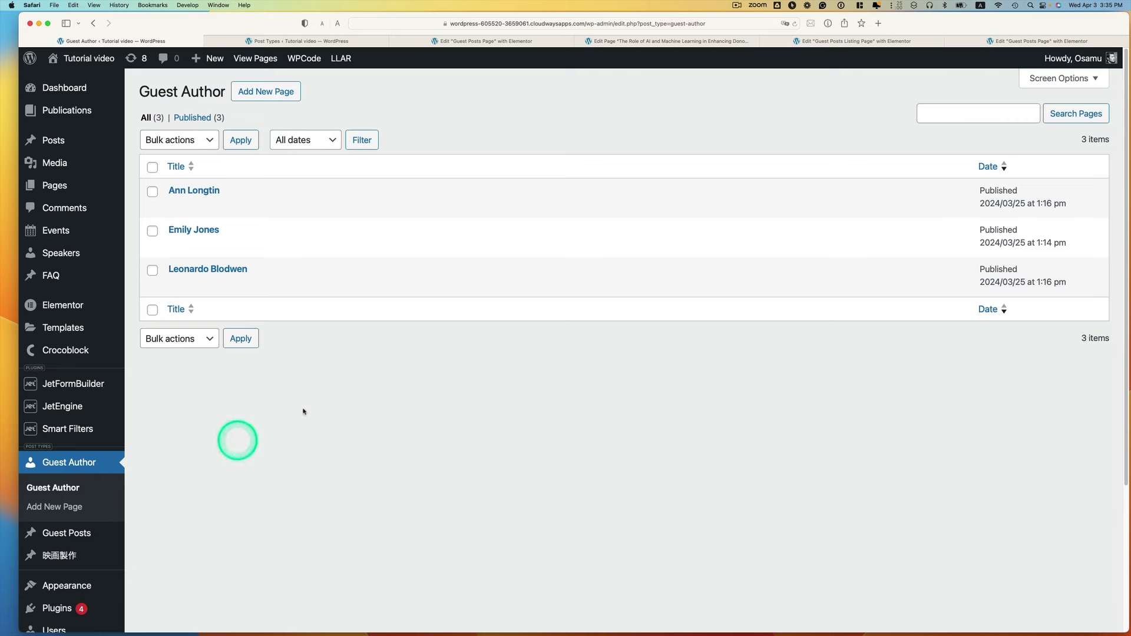
mouse_move(210, 198)
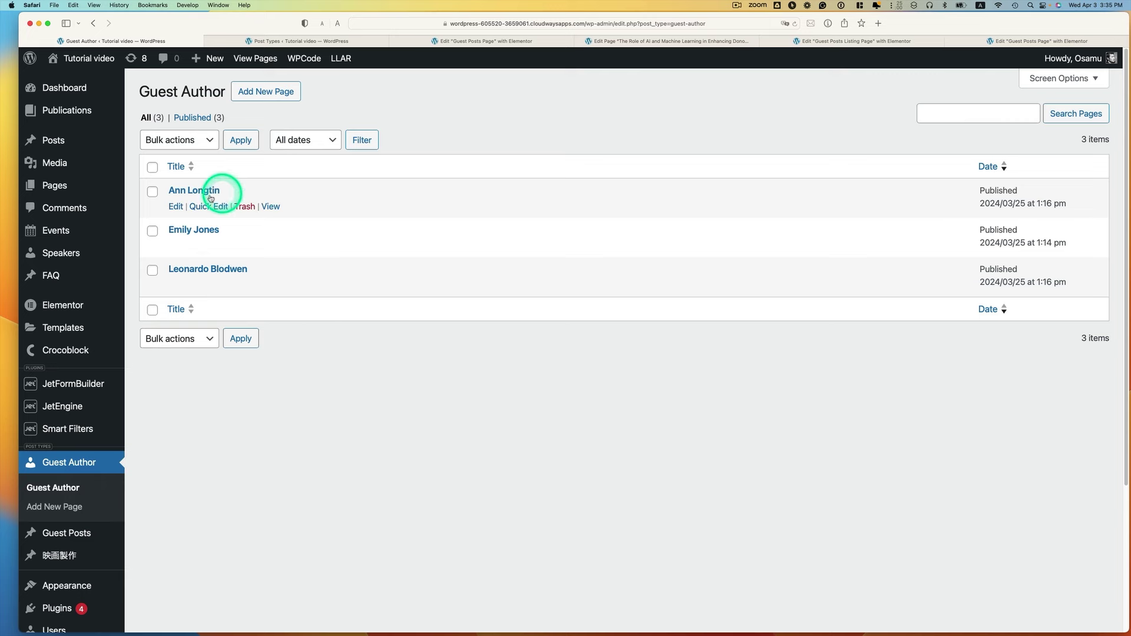
left_click(176, 206)
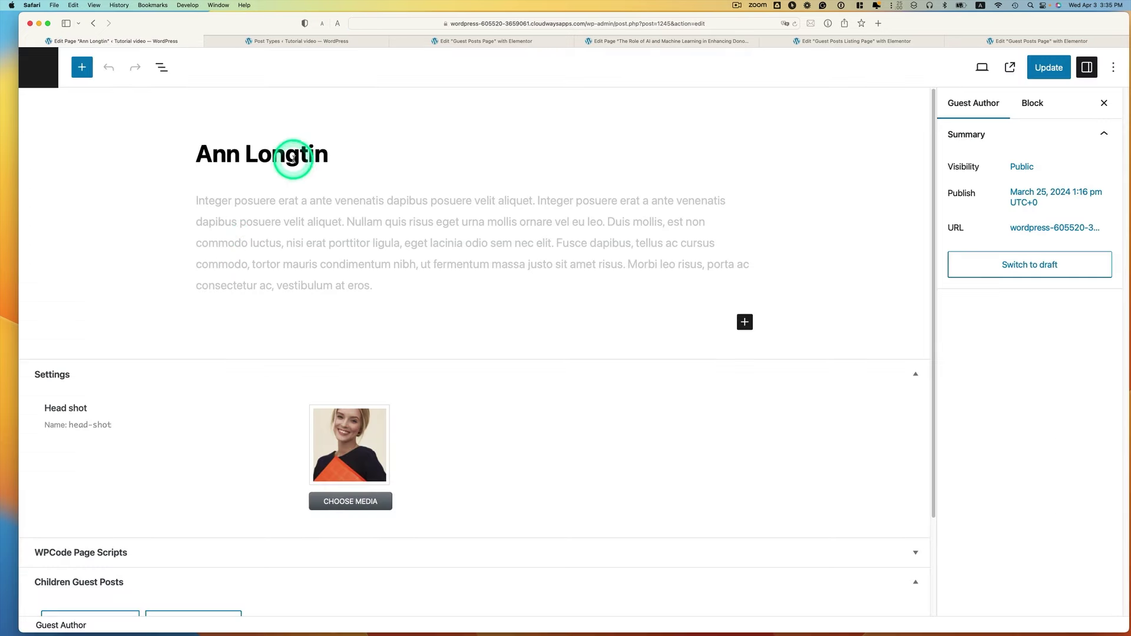
left_click_drag(202, 153, 298, 156)
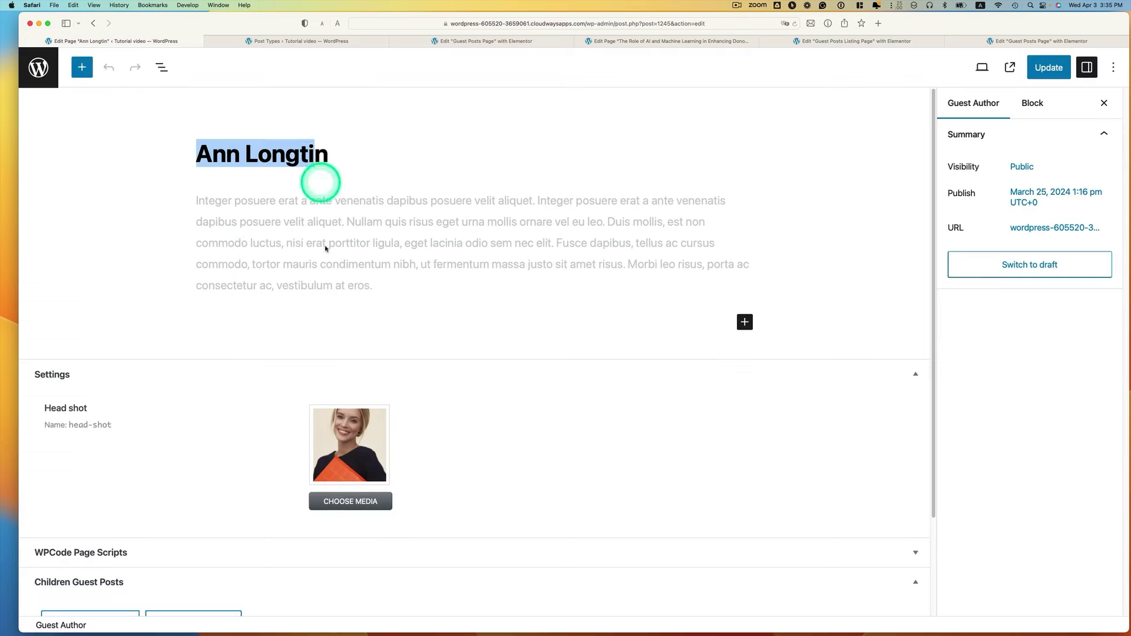
left_click(326, 264)
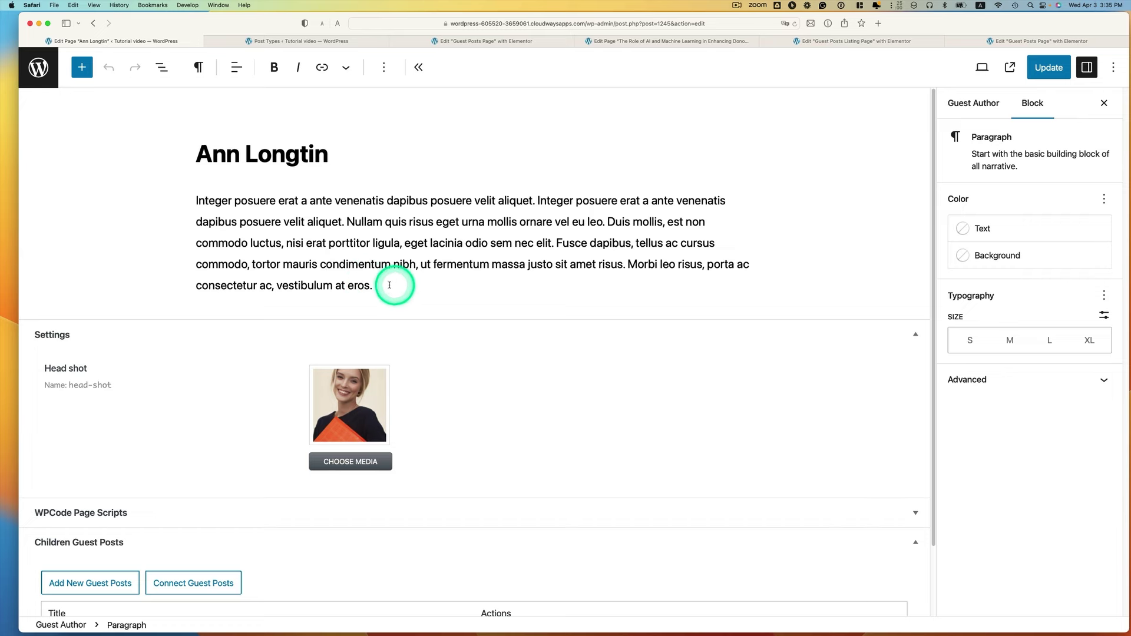
scroll(327, 381, "down", 1)
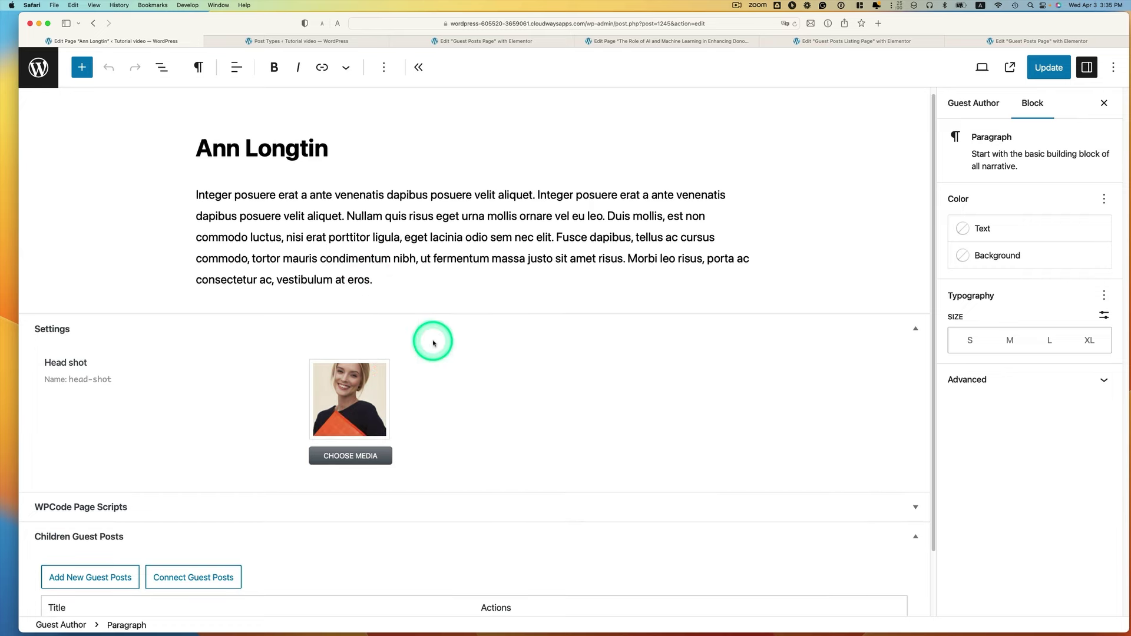
scroll(432, 341, "up", 1)
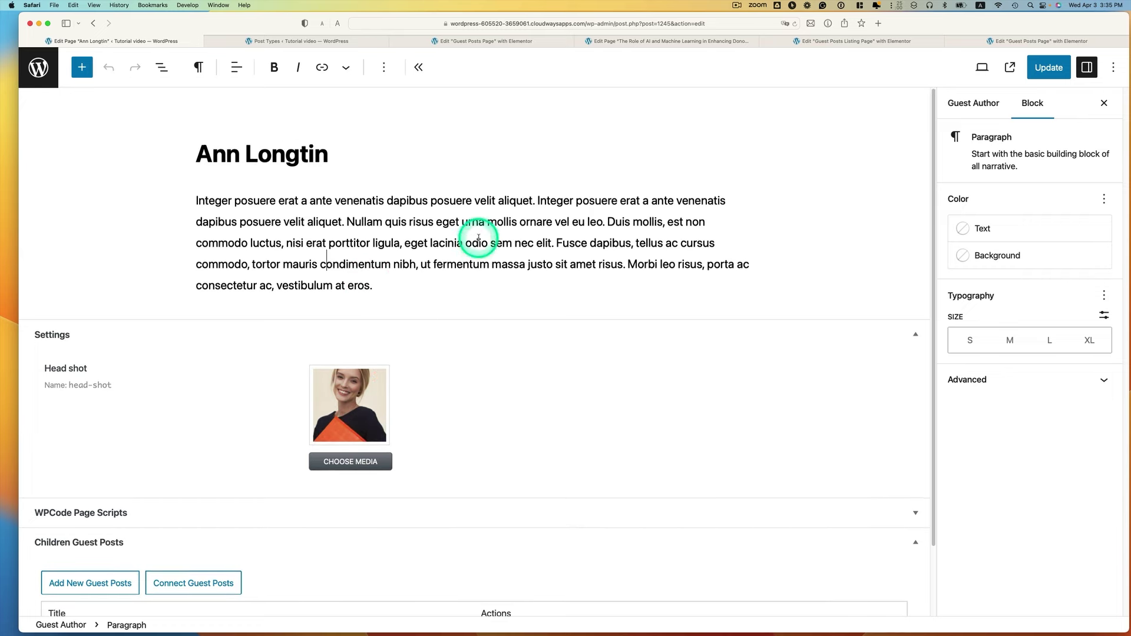
left_click(93, 23)
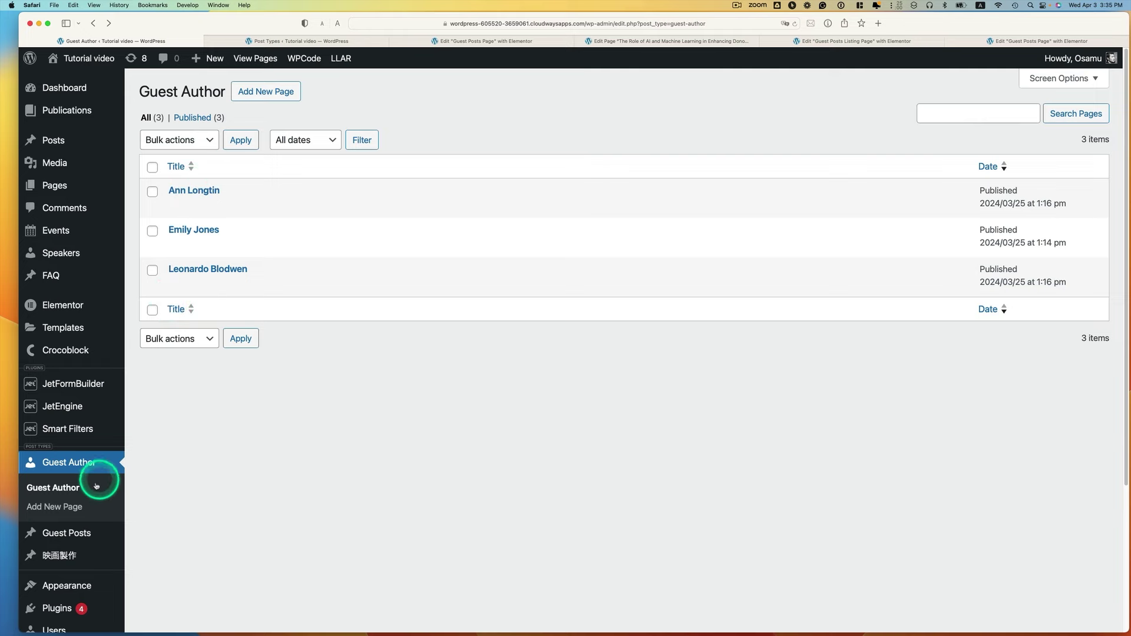
left_click(67, 534)
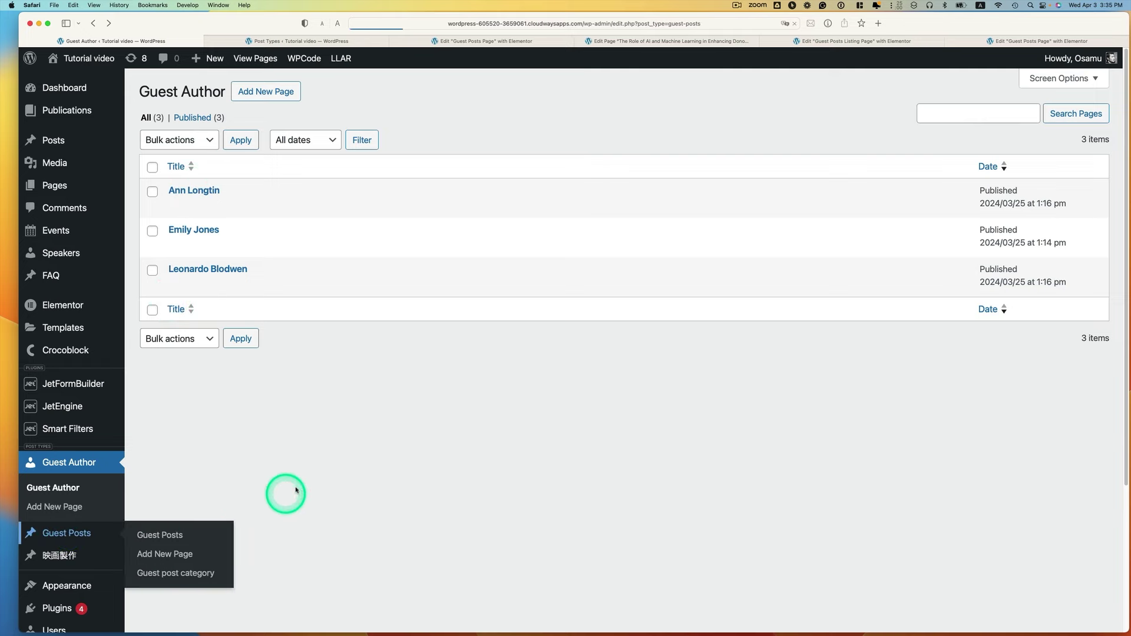
scroll(311, 336, "down", 4)
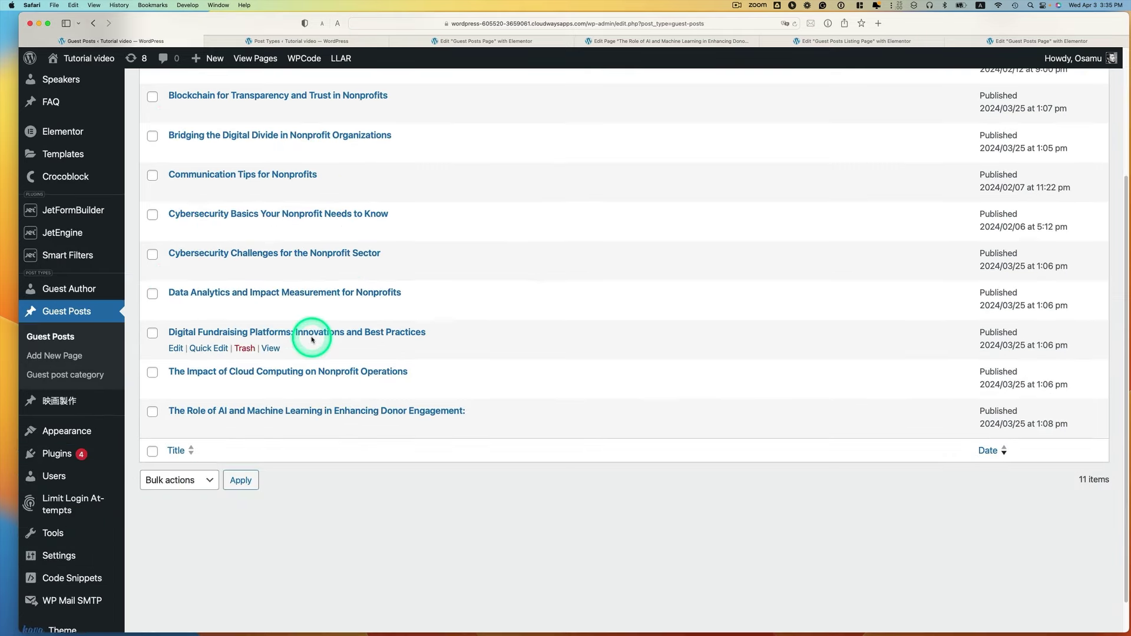
scroll(312, 336, "up", 1)
scroll(308, 283, "up", 2)
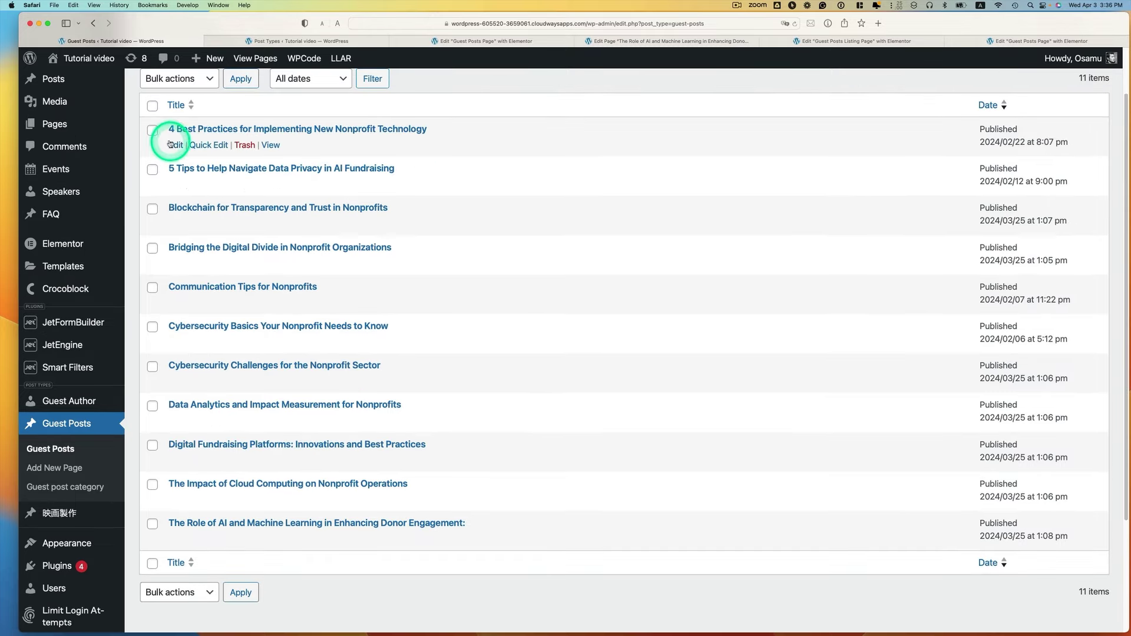
left_click(177, 146)
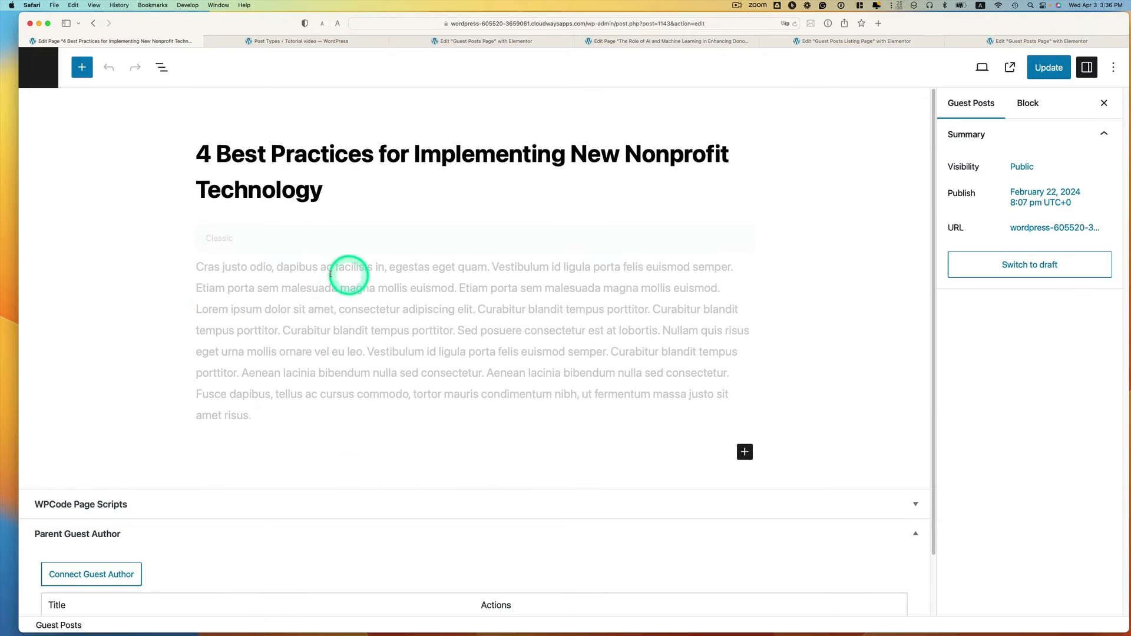
scroll(372, 303, "down", 1)
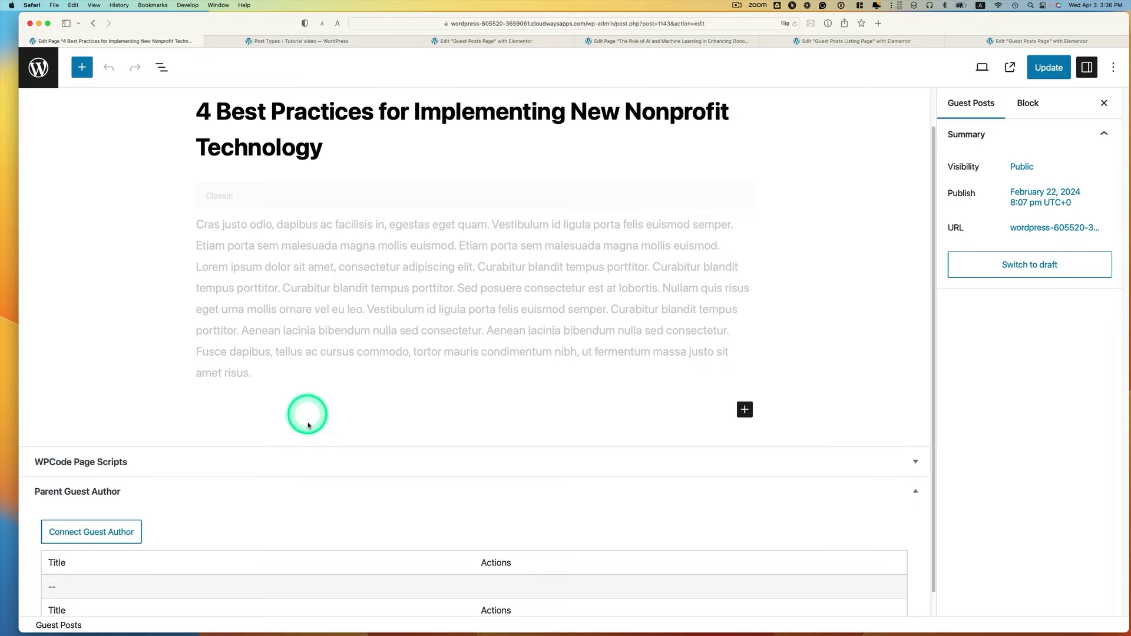
scroll(222, 521, "down", 2)
left_click(107, 508)
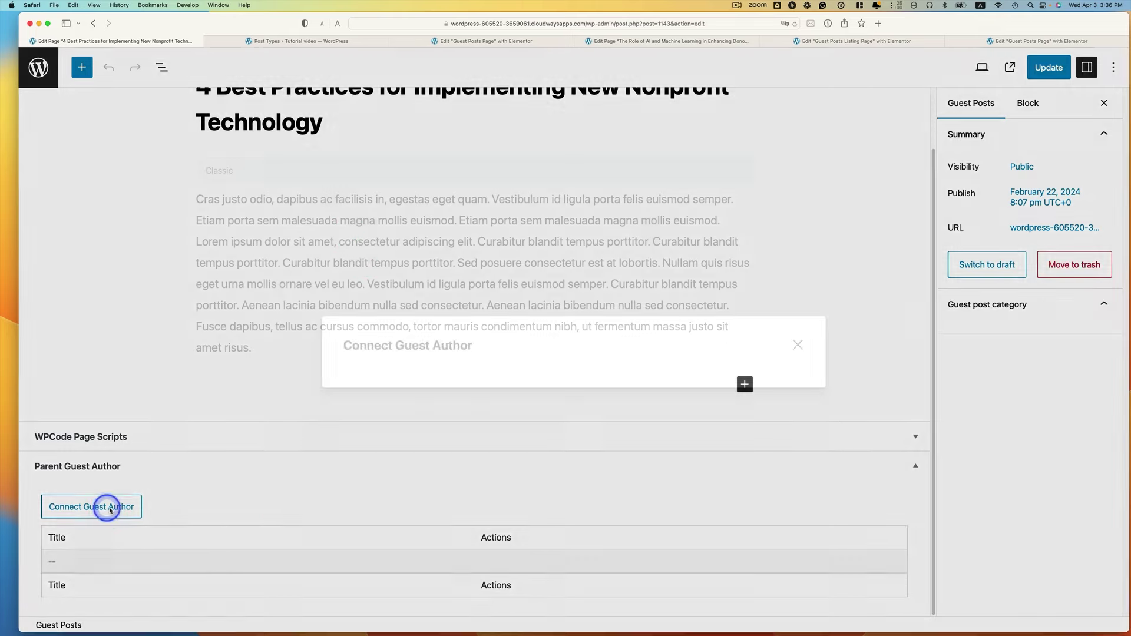
left_click(391, 345)
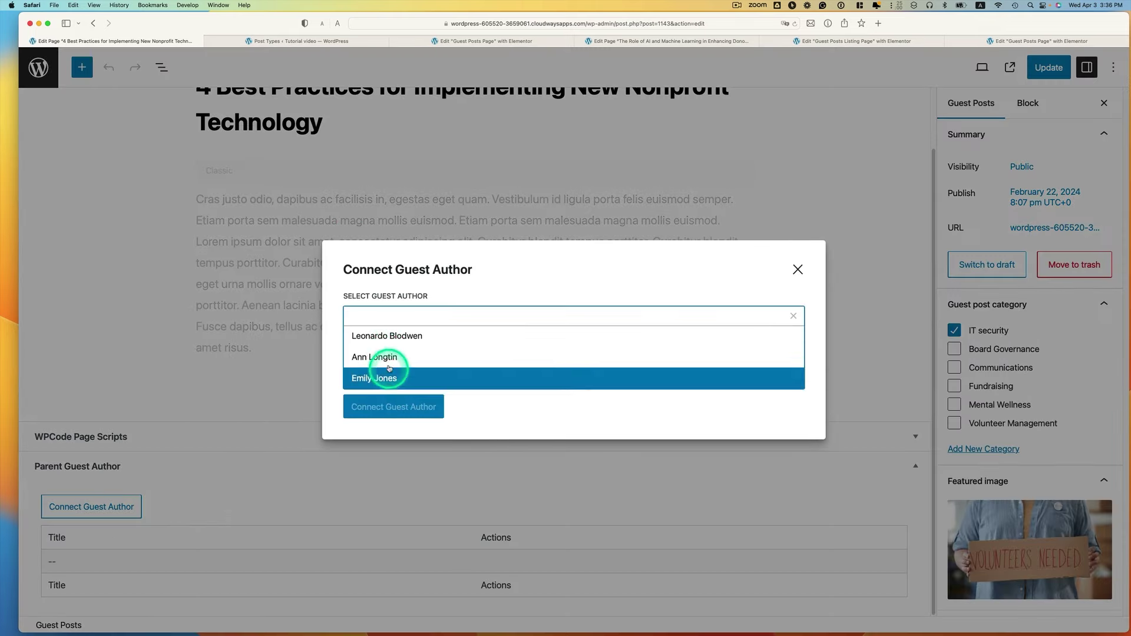
left_click(373, 337)
left_click(382, 376)
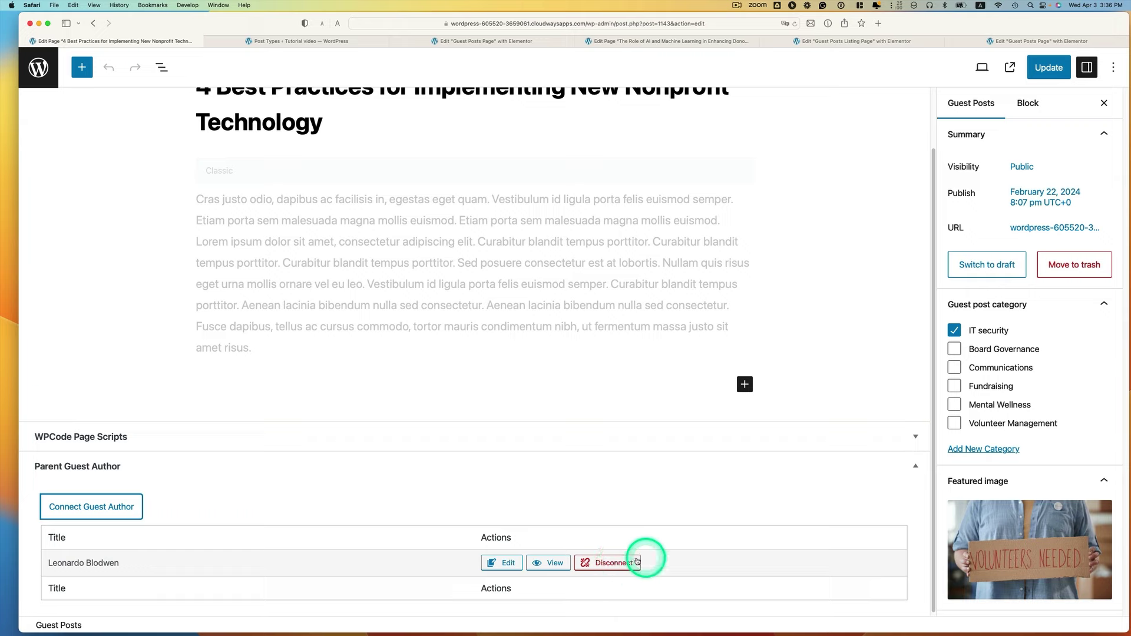
left_click(1049, 67)
left_click(42, 73)
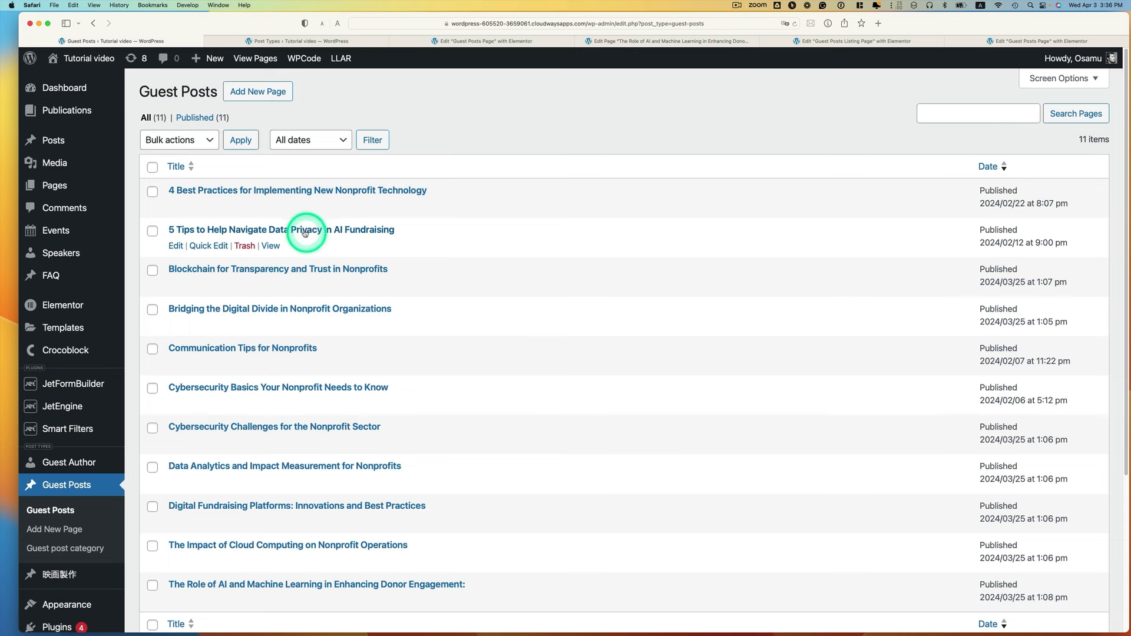
Step: Open the live Guest Posts Listing Page to check each post's guest author name
left_click(739, 6)
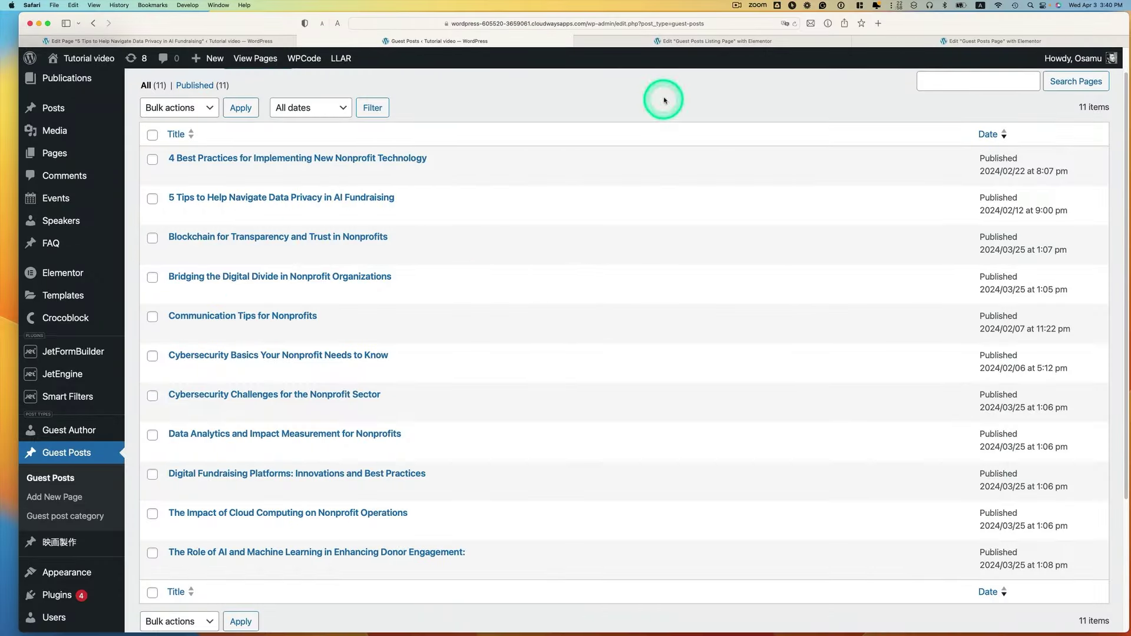
left_click(721, 40)
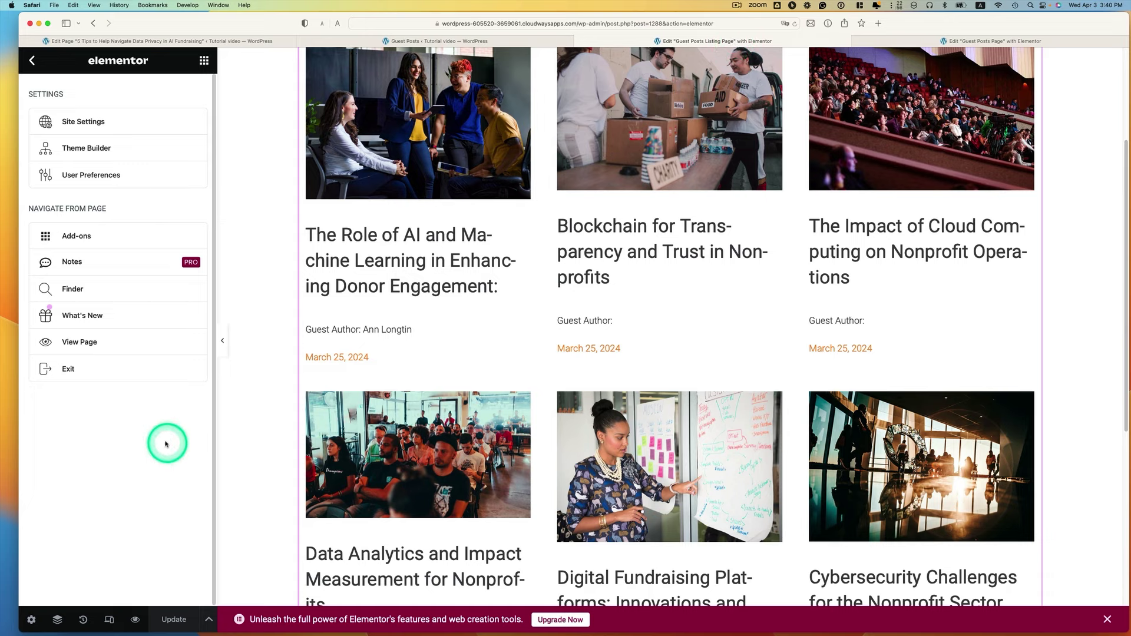
left_click(92, 345)
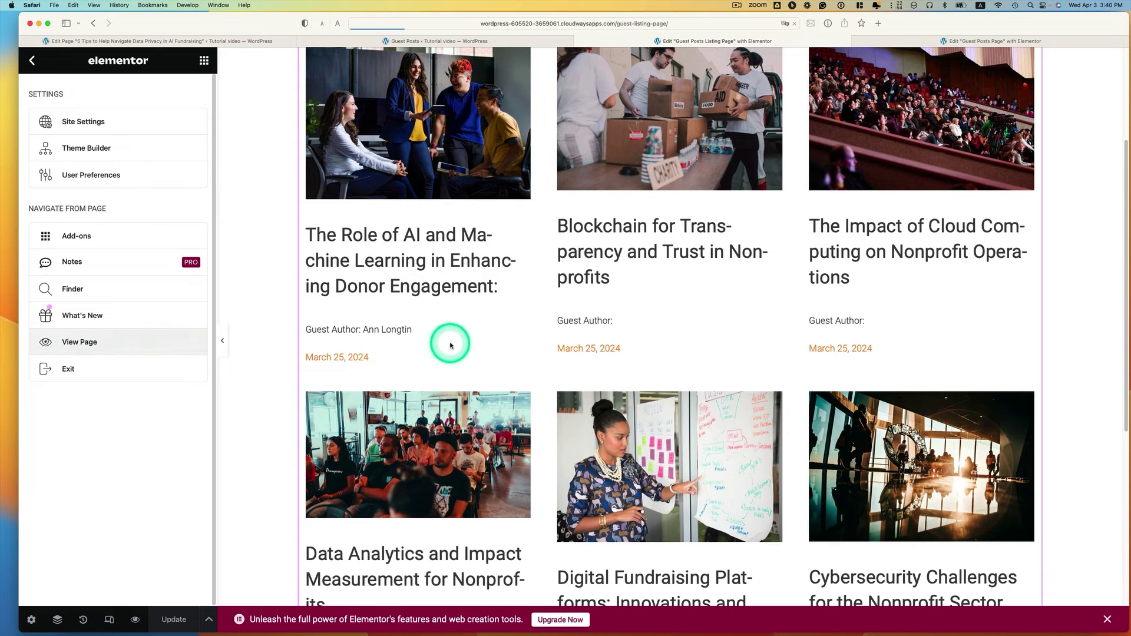
scroll(451, 354, "down", 5)
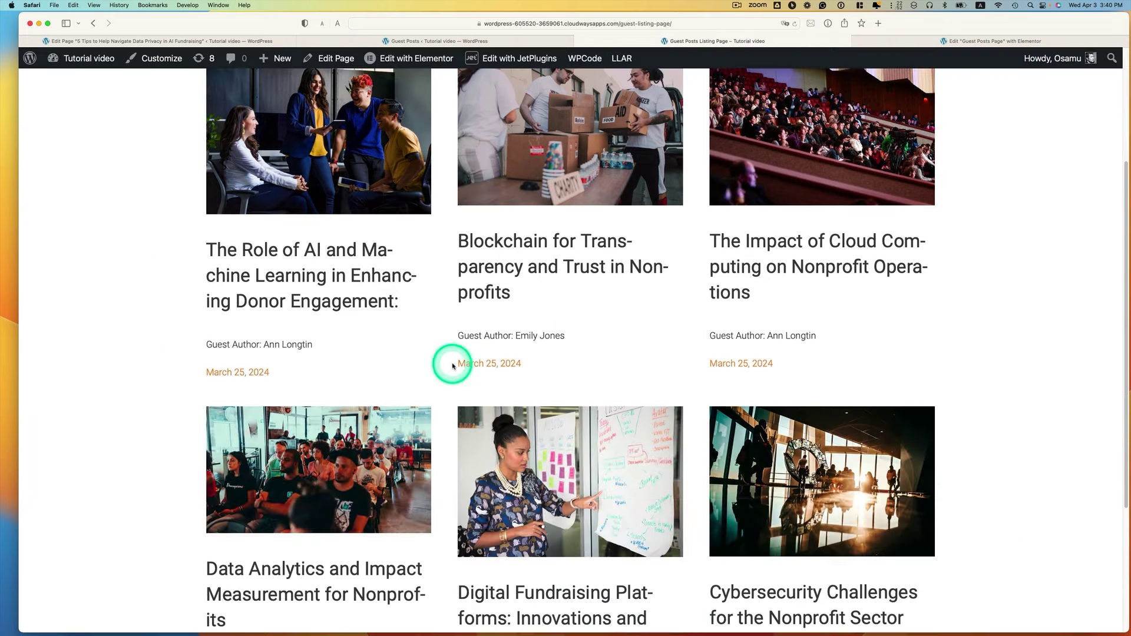
scroll(808, 335, "down", 3)
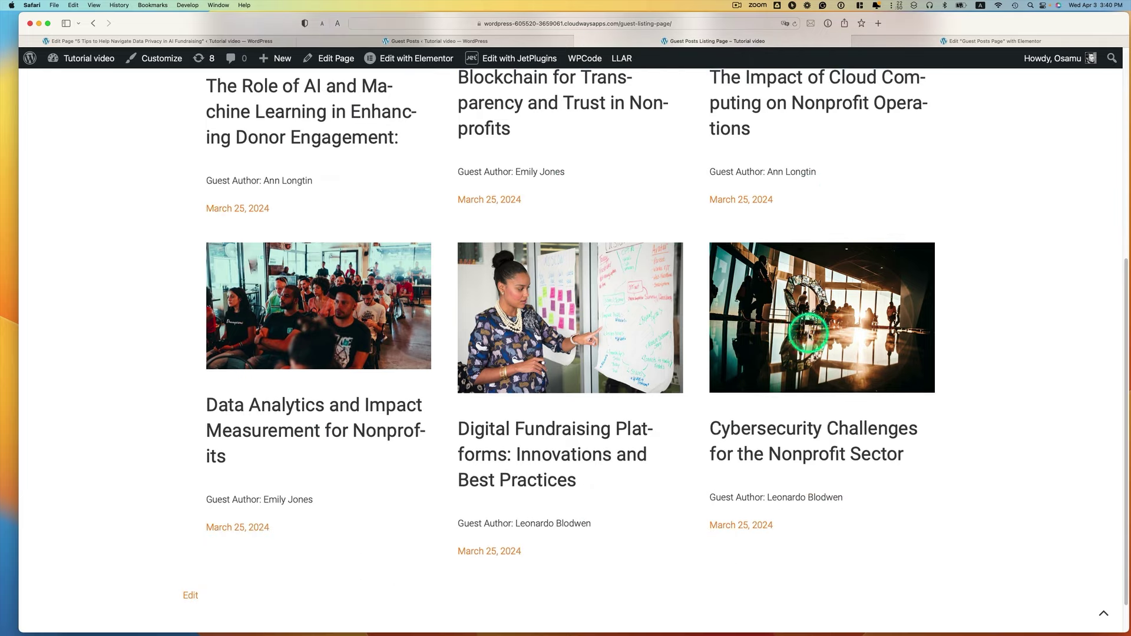
scroll(526, 534, "down", 1)
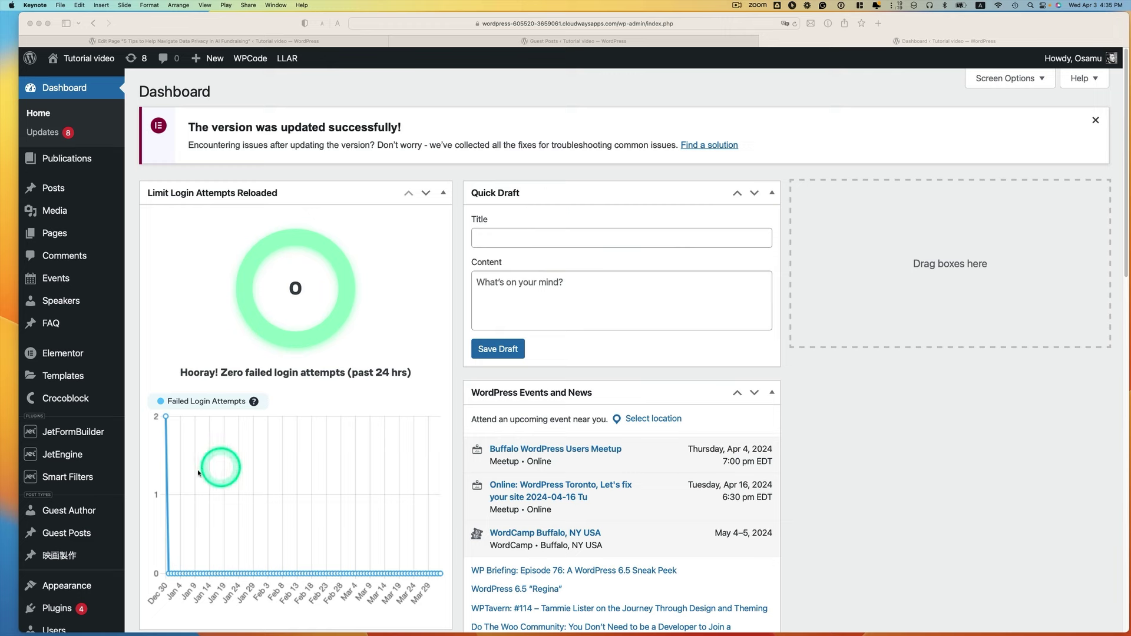
Step: Start a new Smart Filter and name it 'Filter by Guest Author'
left_click(77, 482)
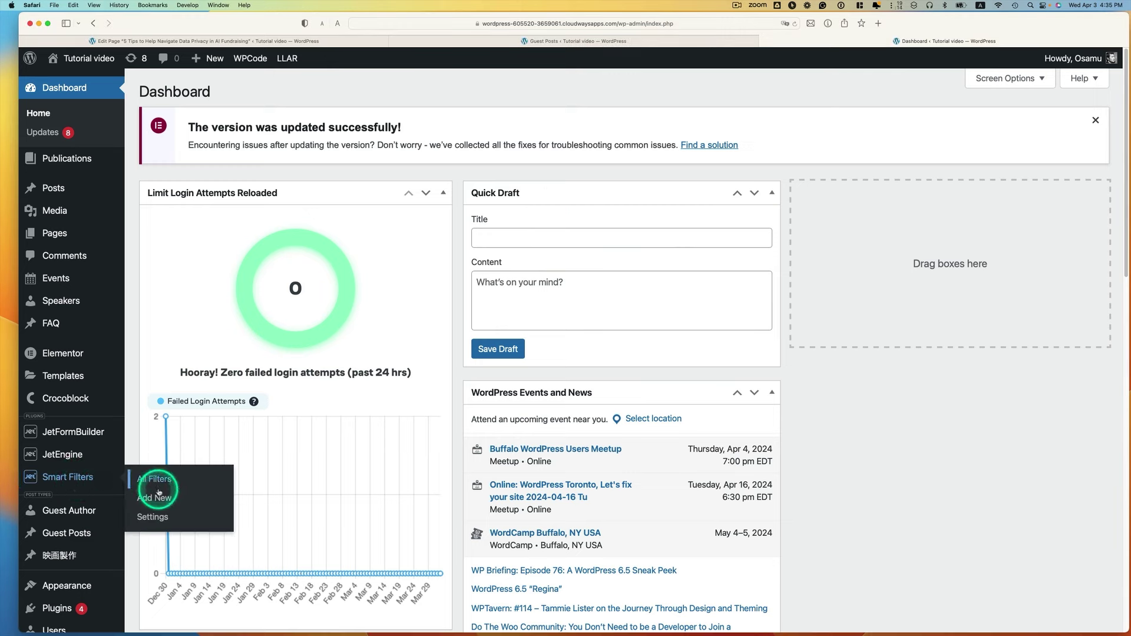
left_click(157, 498)
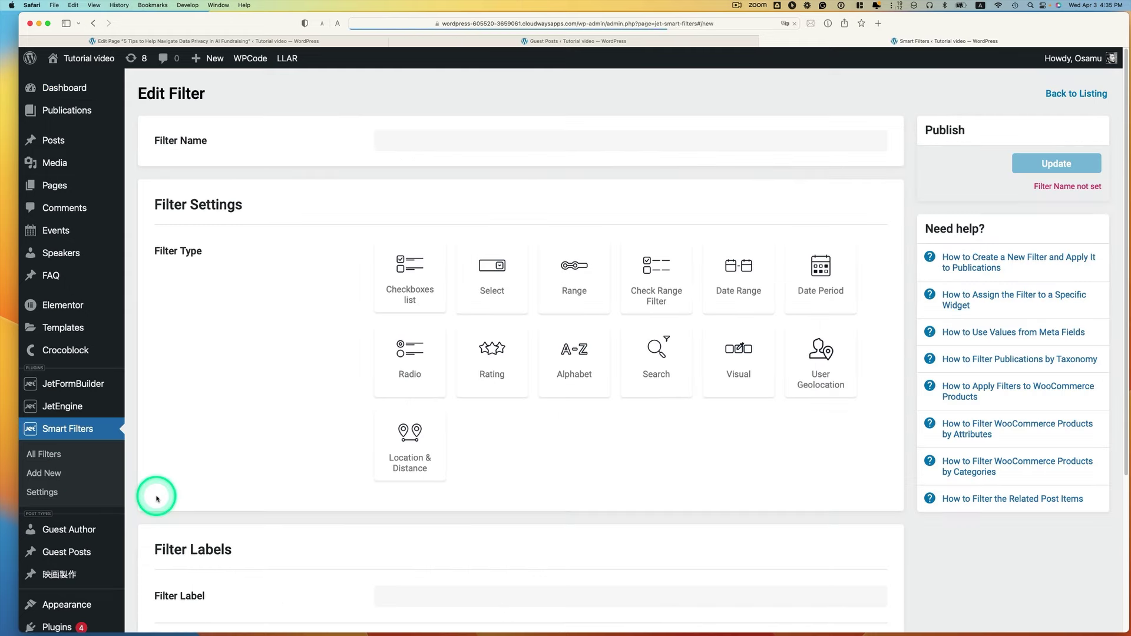
left_click(448, 144)
type("Filter by Guest Author")
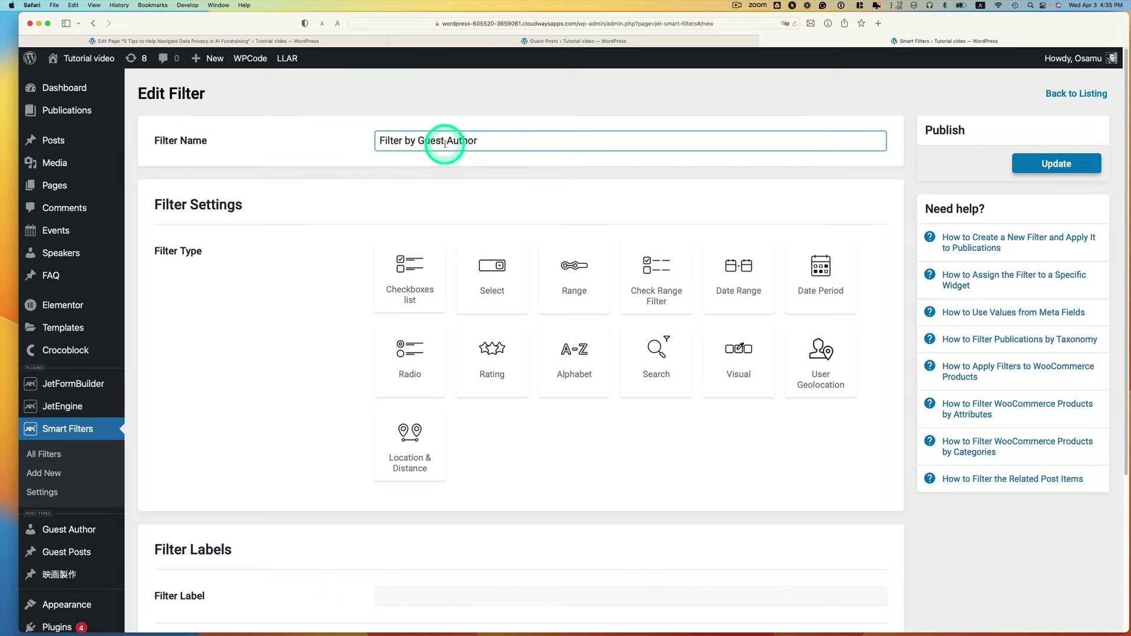
left_click(480, 147)
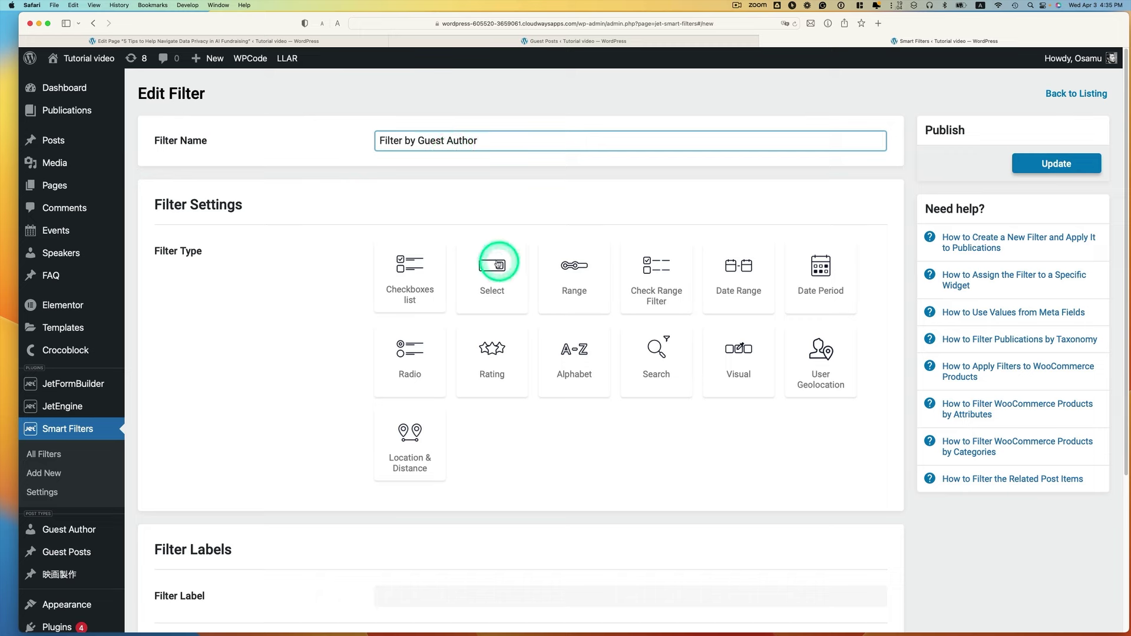
Step: Make it a Select filter using Posts, placeholder 'Select an author', post type Guest Author
left_click(499, 280)
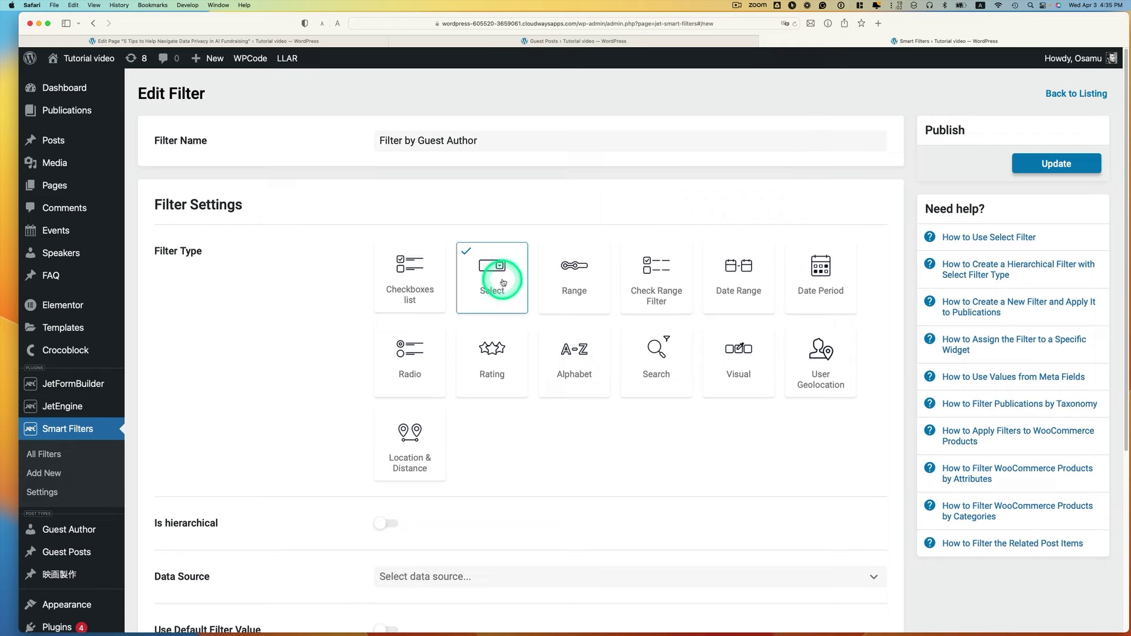
scroll(535, 303, "down", 5)
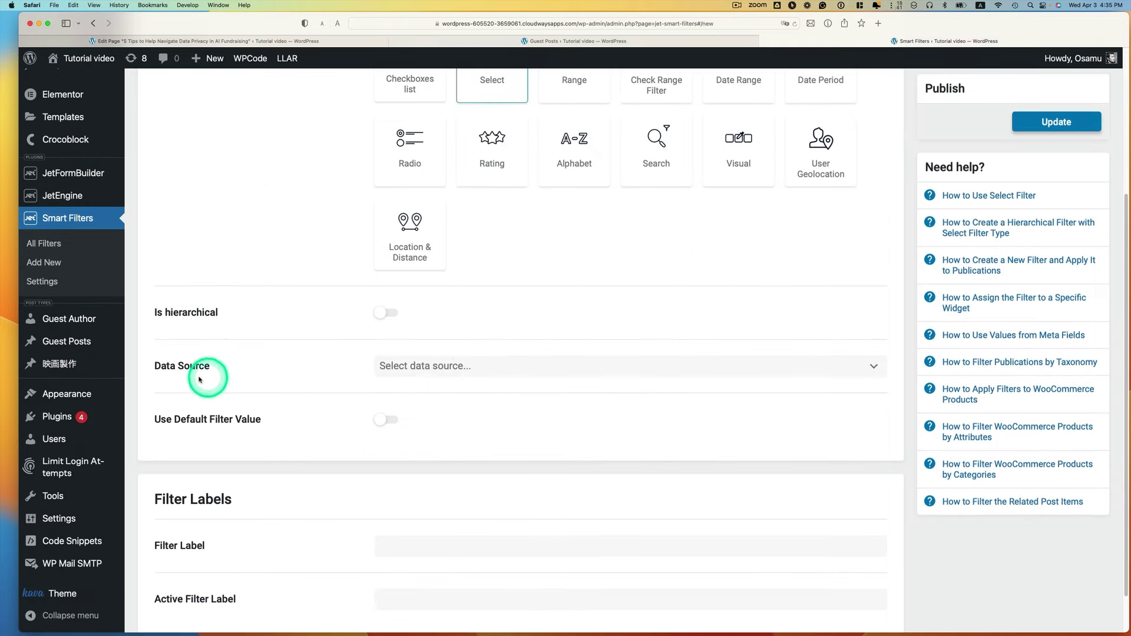
left_click(406, 367)
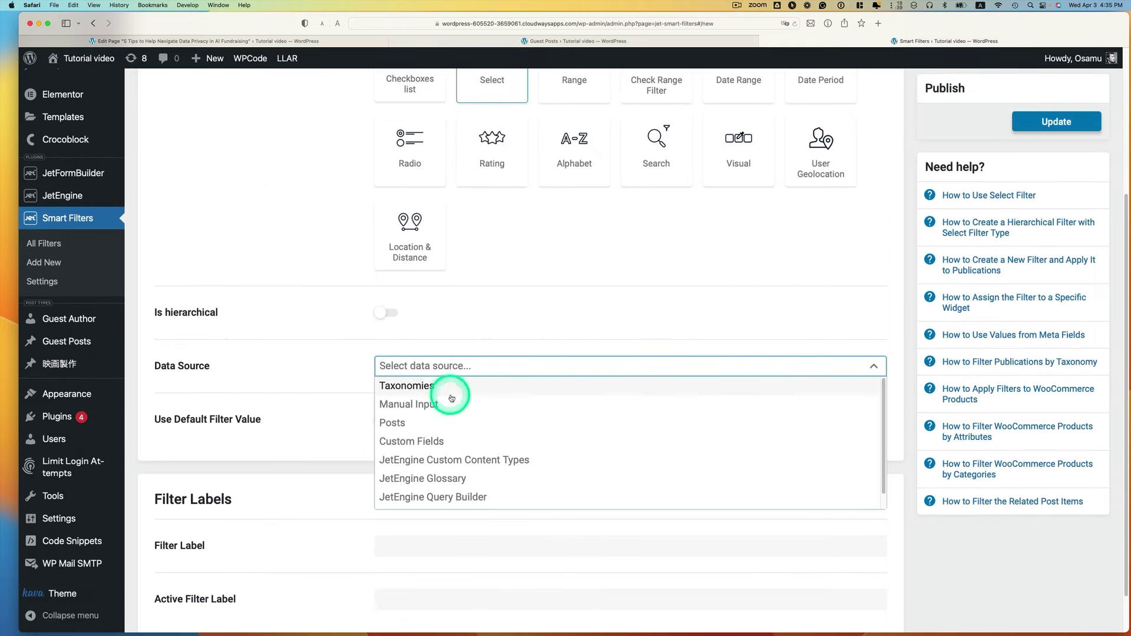
left_click(419, 428)
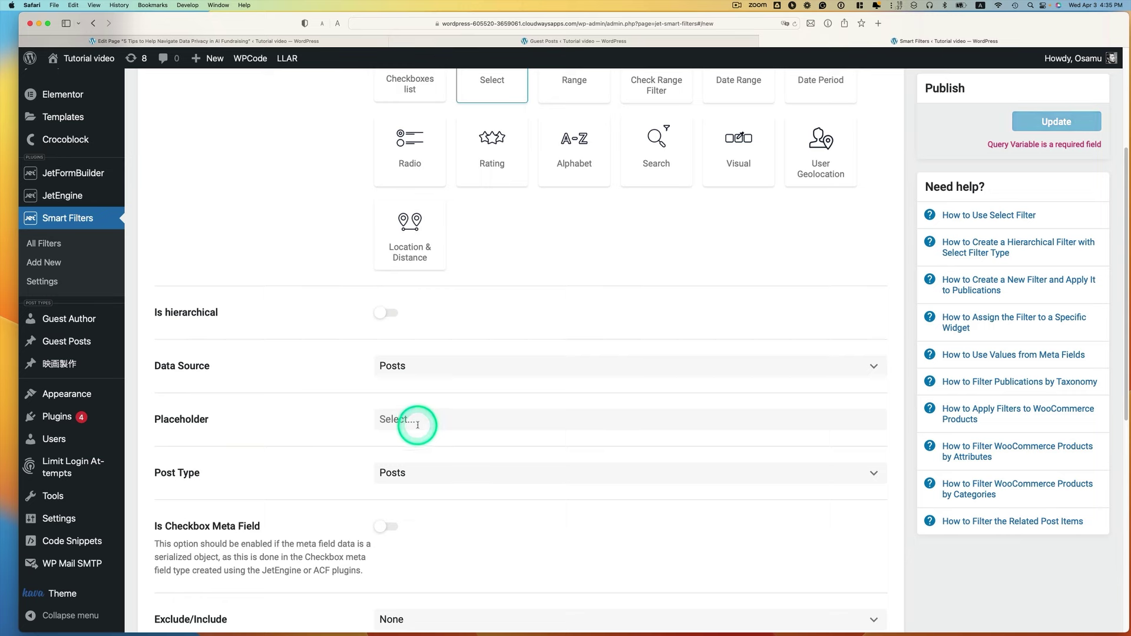
left_click(428, 421)
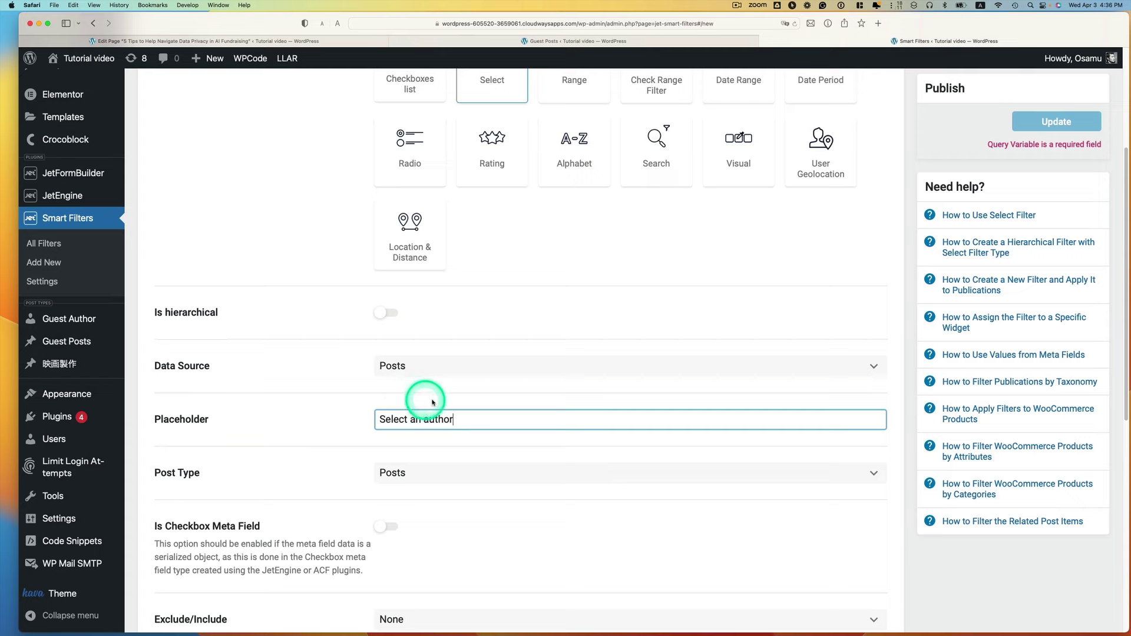
scroll(433, 405, "down", 1)
left_click(434, 450)
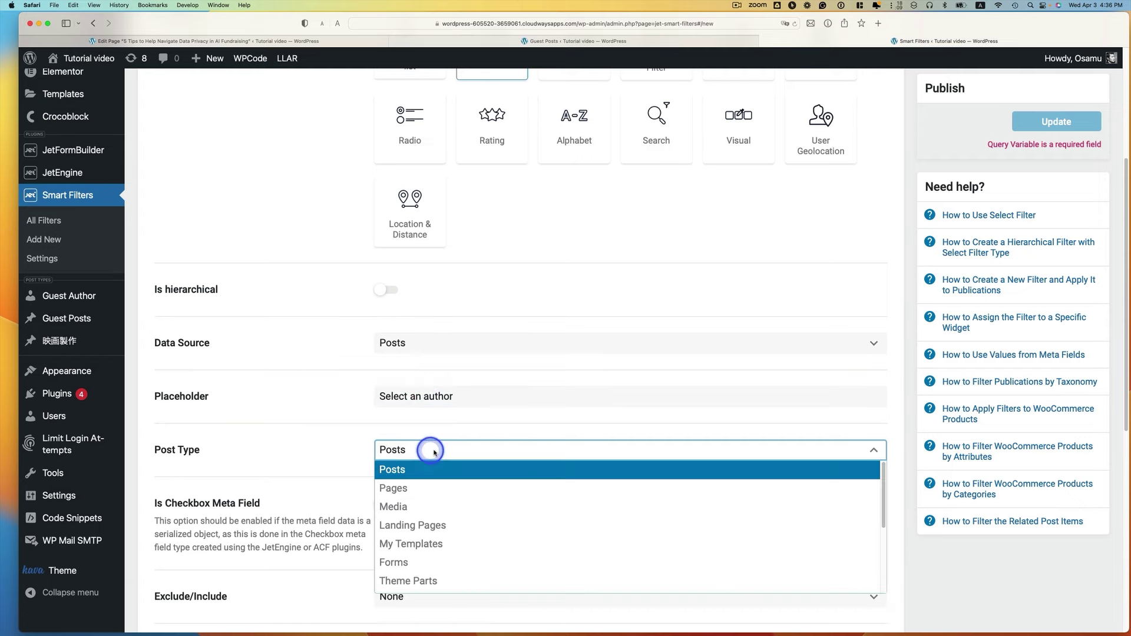
scroll(469, 496, "down", 1)
scroll(475, 507, "down", 2)
scroll(460, 522, "down", 1)
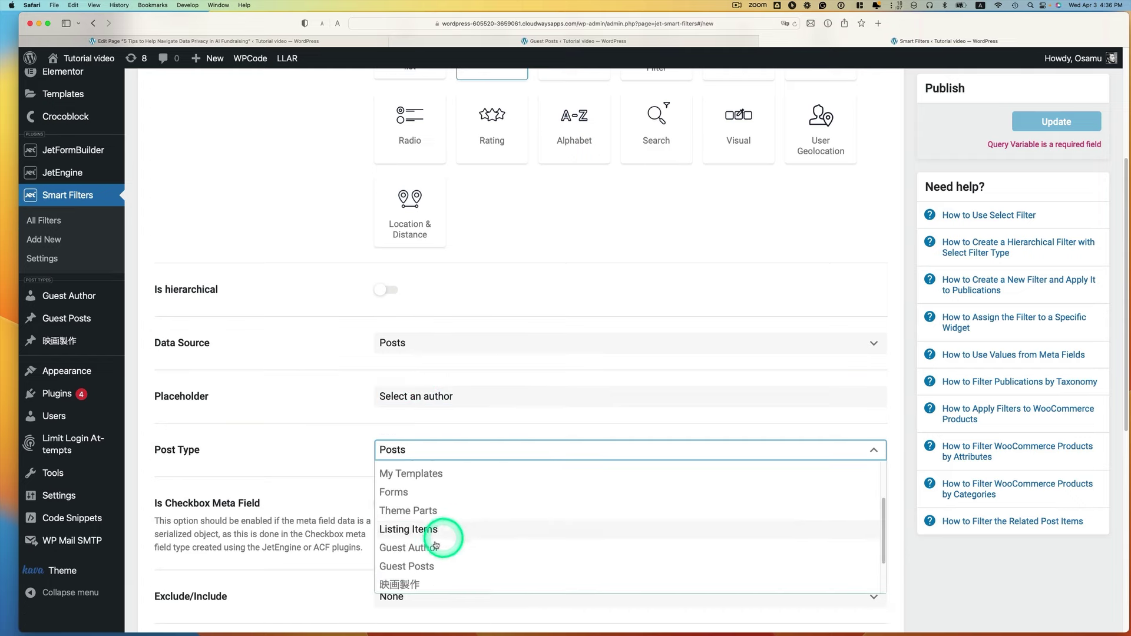
left_click(420, 548)
scroll(481, 522, "down", 1)
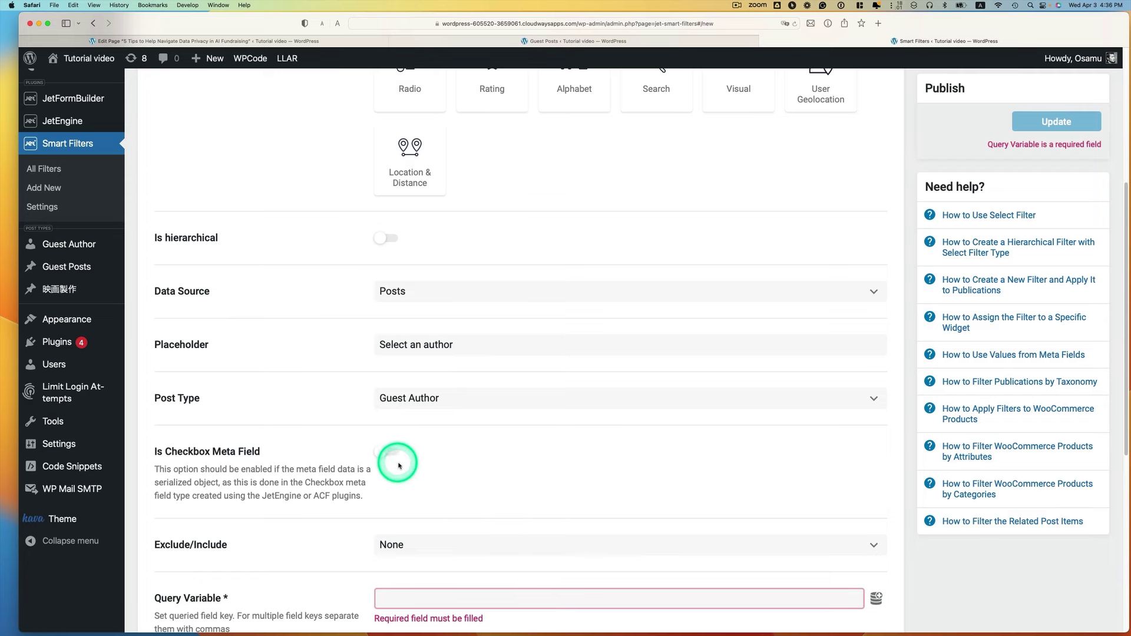
scroll(429, 467, "down", 1)
scroll(433, 467, "down", 1)
scroll(435, 468, "down", 1)
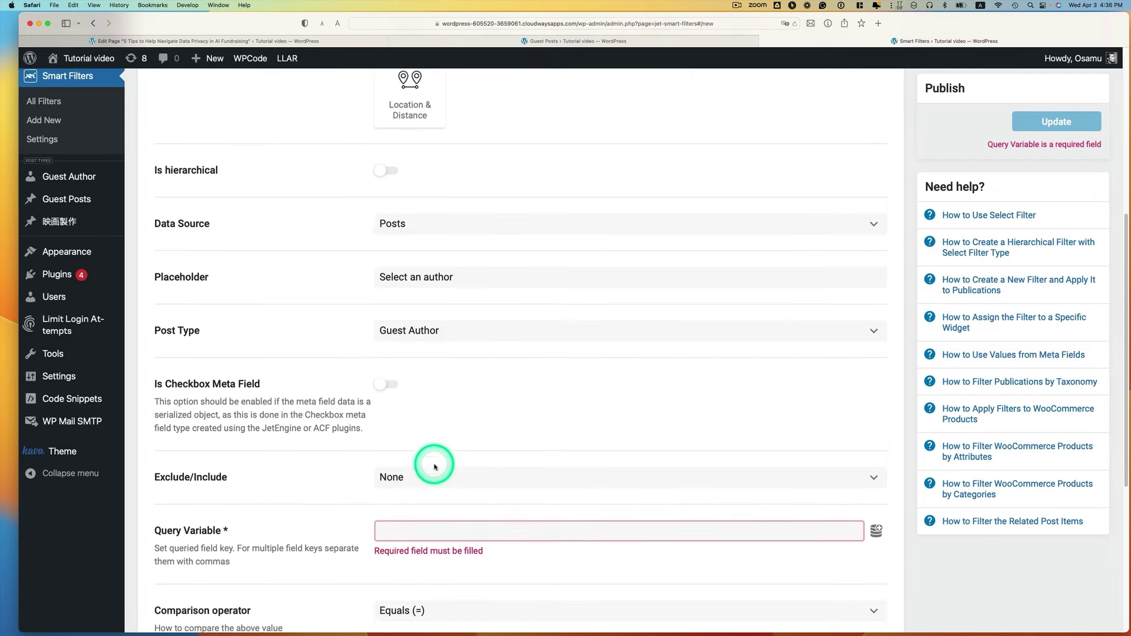
scroll(435, 468, "down", 1)
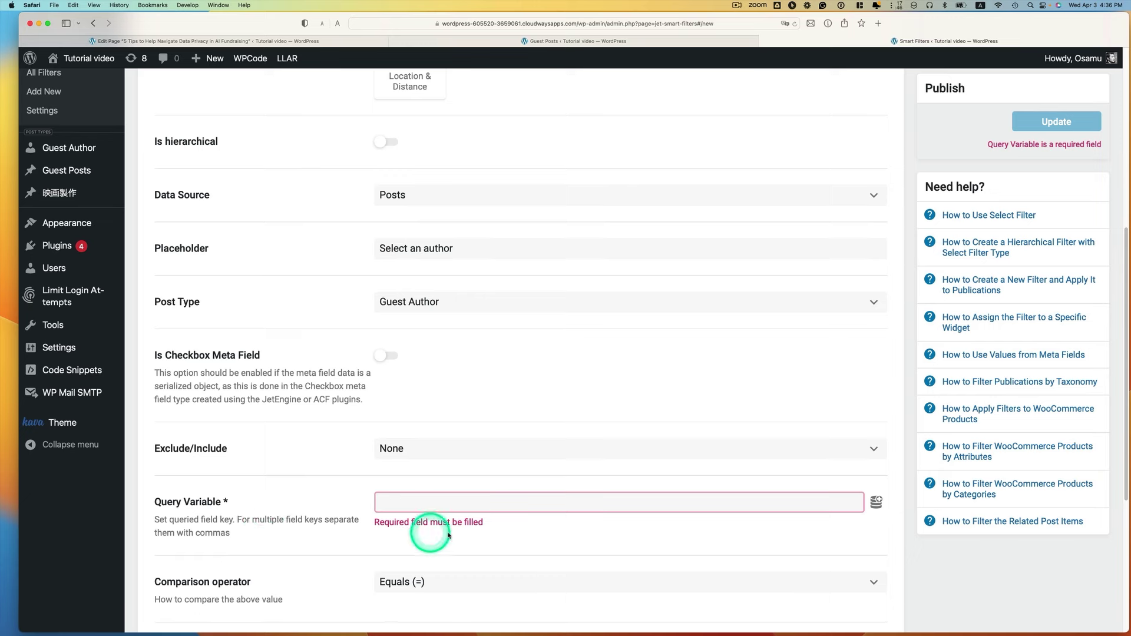
Step: Set the Query Variable to filter children by parent IDs via the Author to Guest Posts relation
left_click(875, 499)
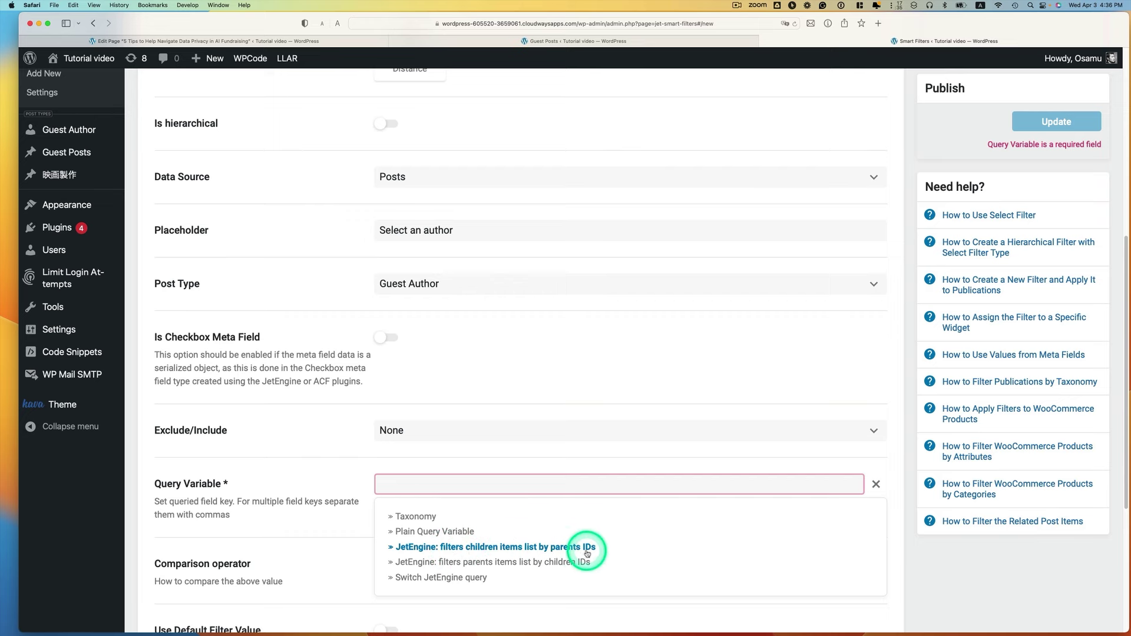
left_click(562, 550)
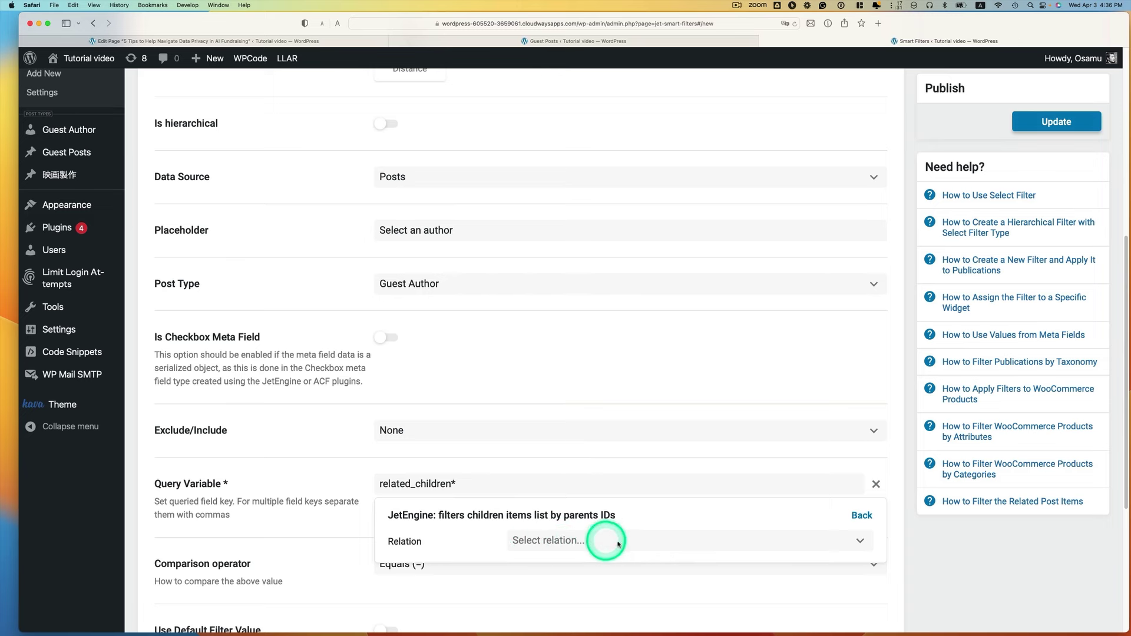
left_click(859, 540)
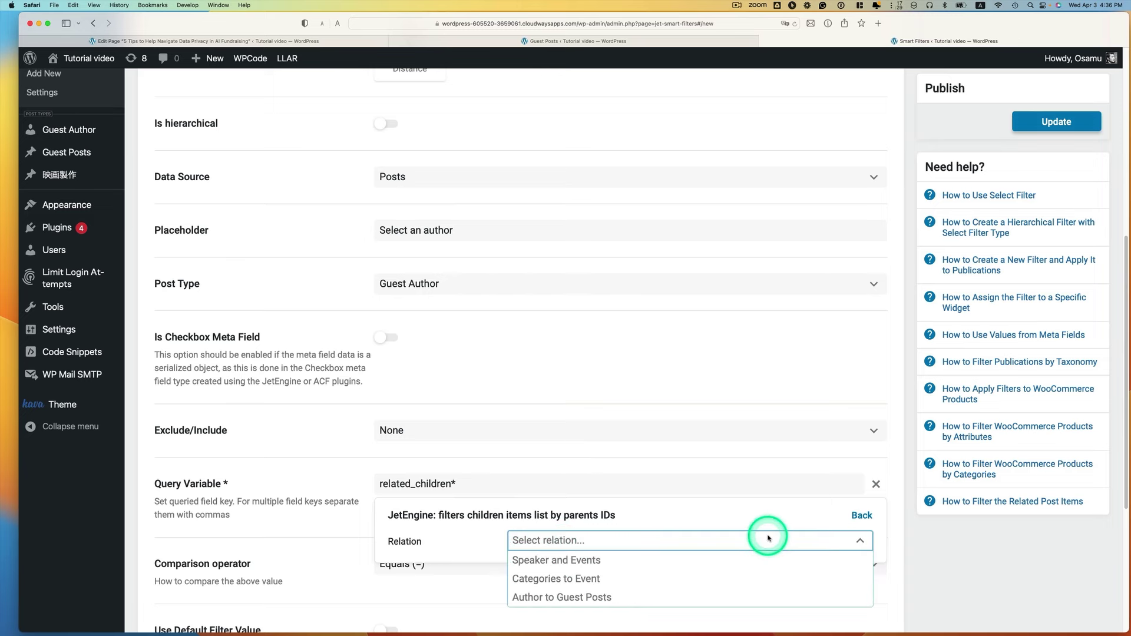
left_click(583, 597)
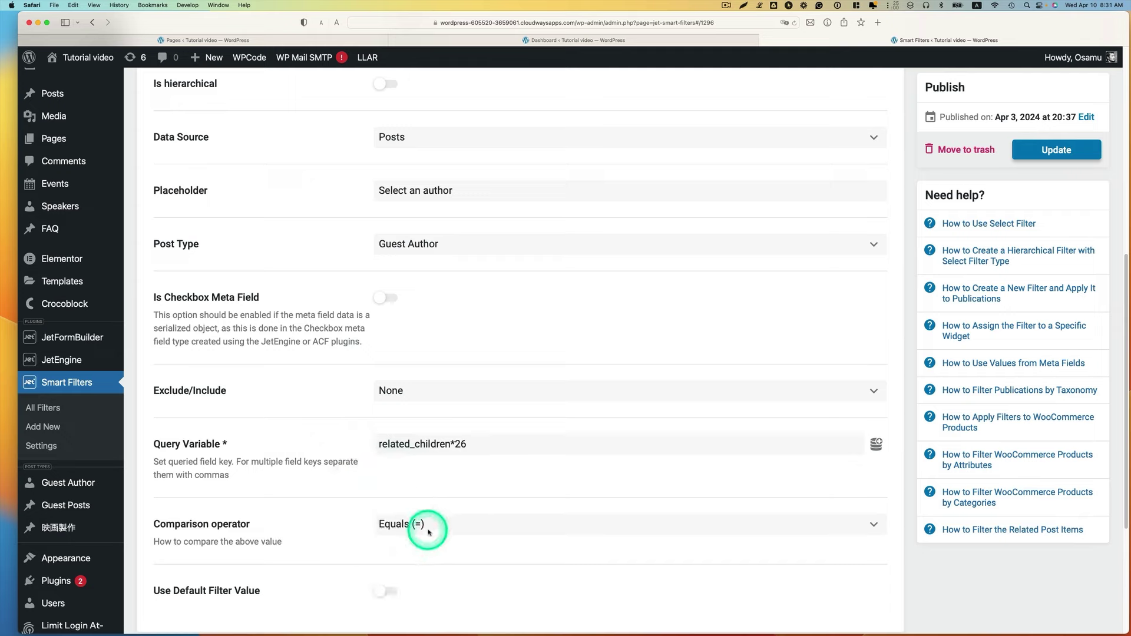
scroll(425, 531, "down", 2)
scroll(429, 530, "down", 2)
scroll(430, 530, "down", 3)
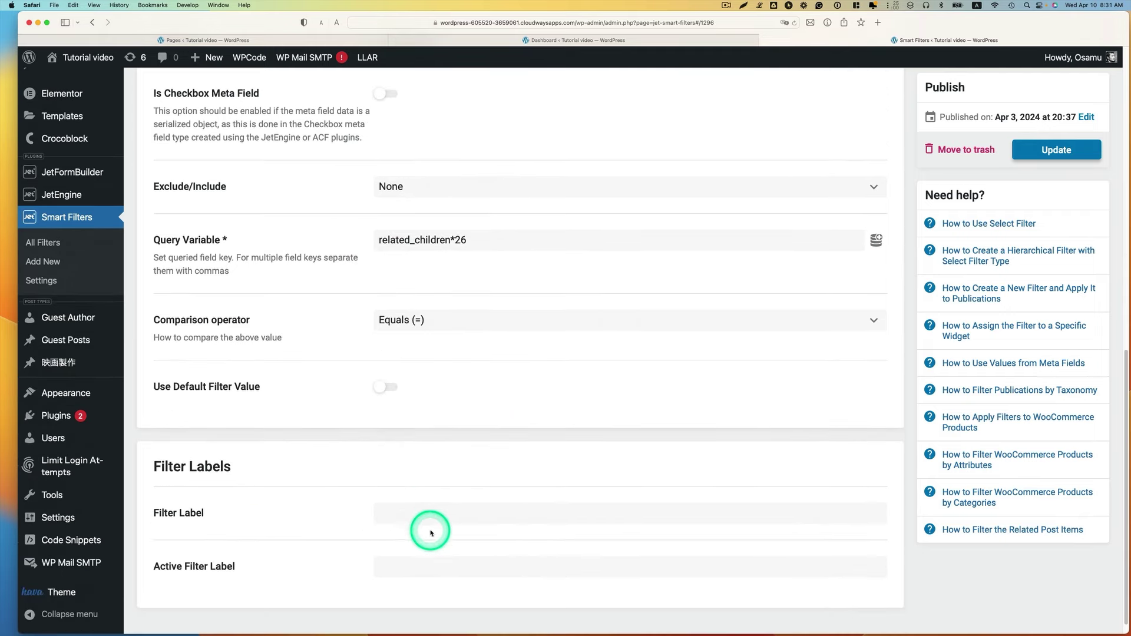
Step: Fill the filter and active filter labels, save the filter, and go to All Pages
left_click(416, 514)
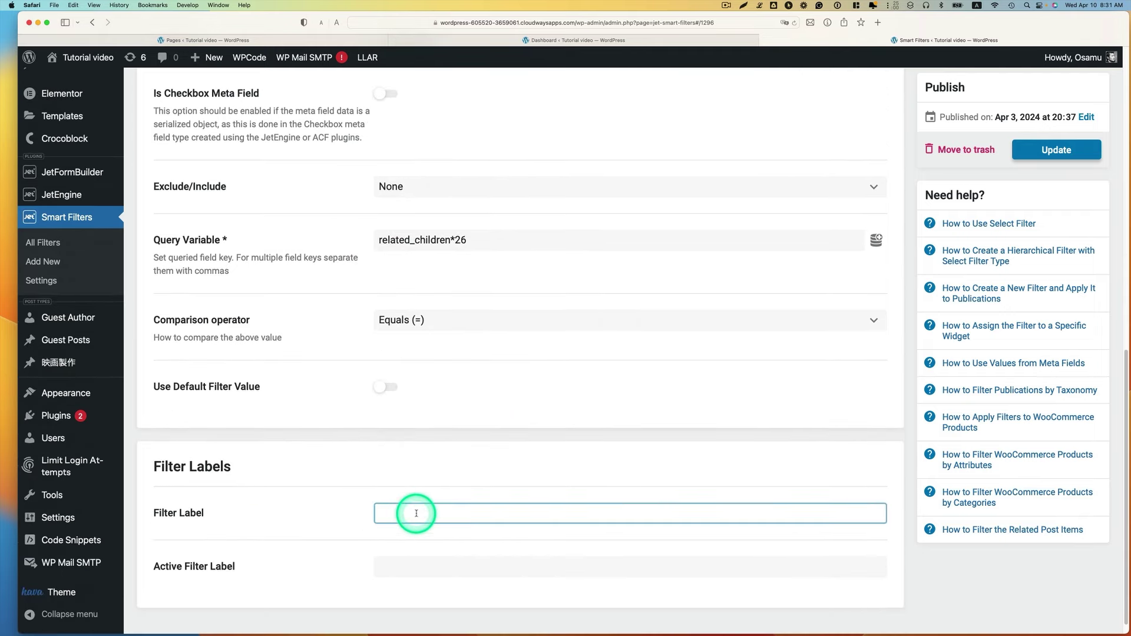
type("Guest Author")
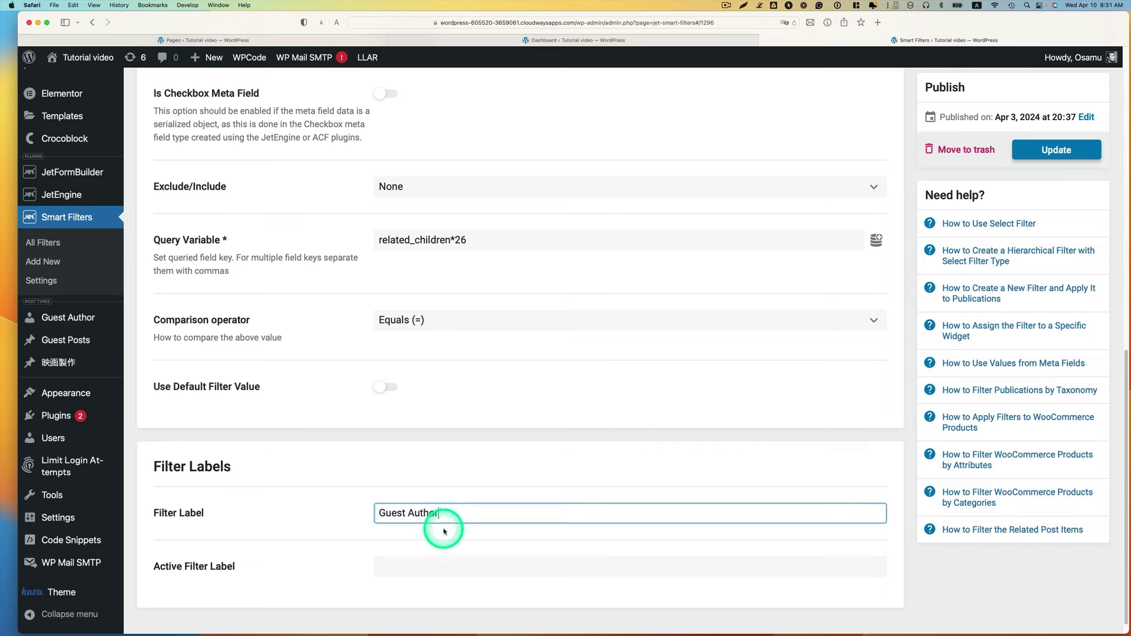
scroll(443, 529, "down", 1)
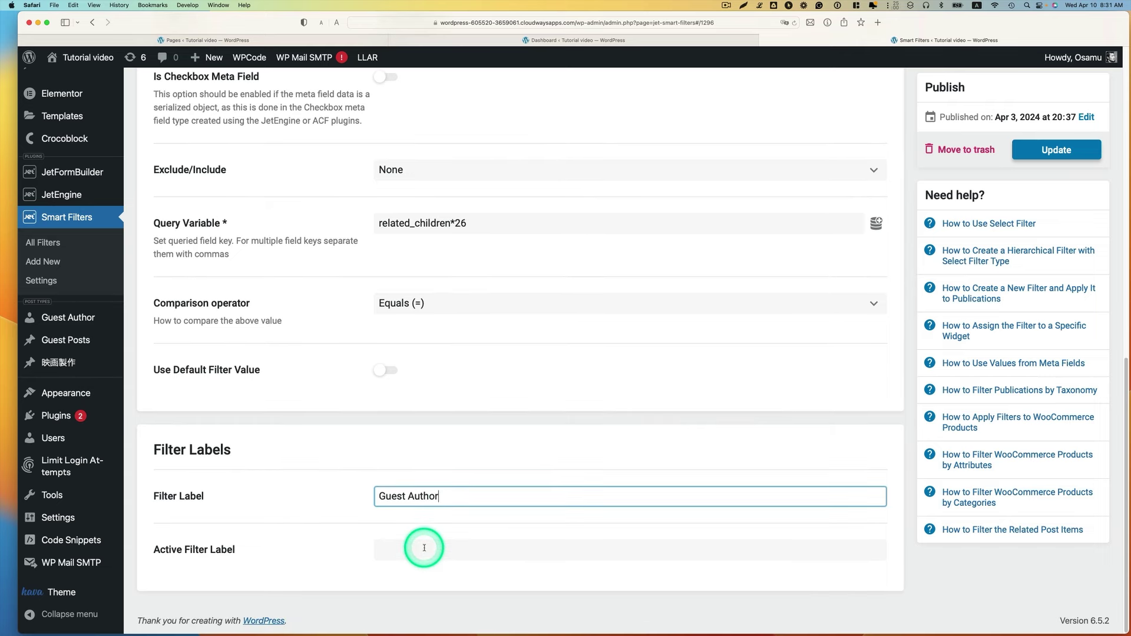
left_click(427, 550)
type("Guest Author")
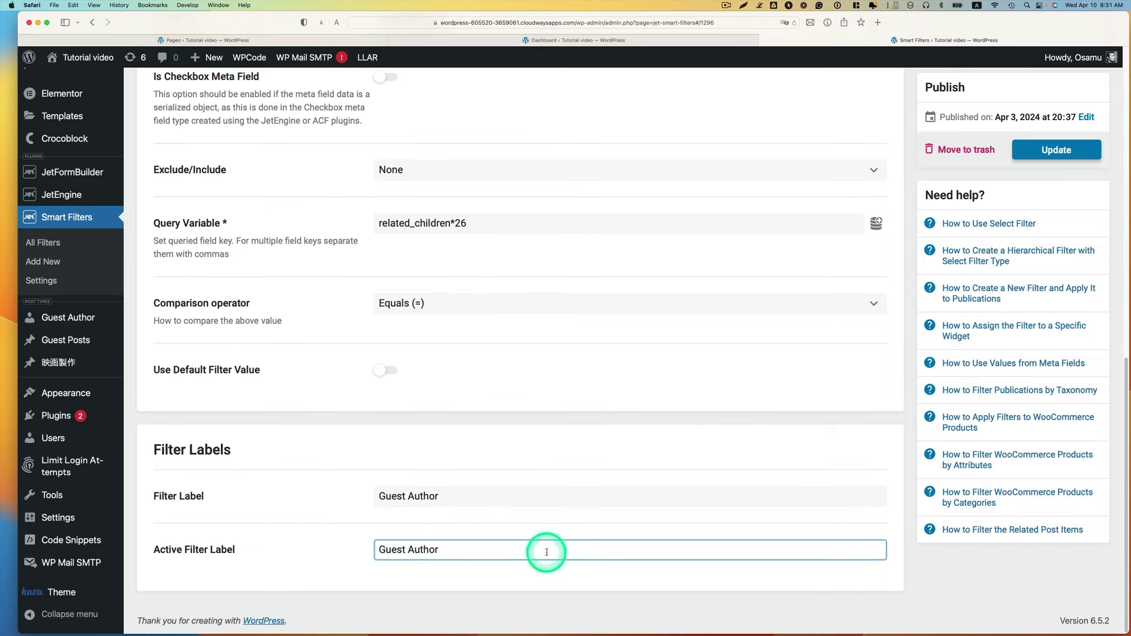
left_click(1055, 151)
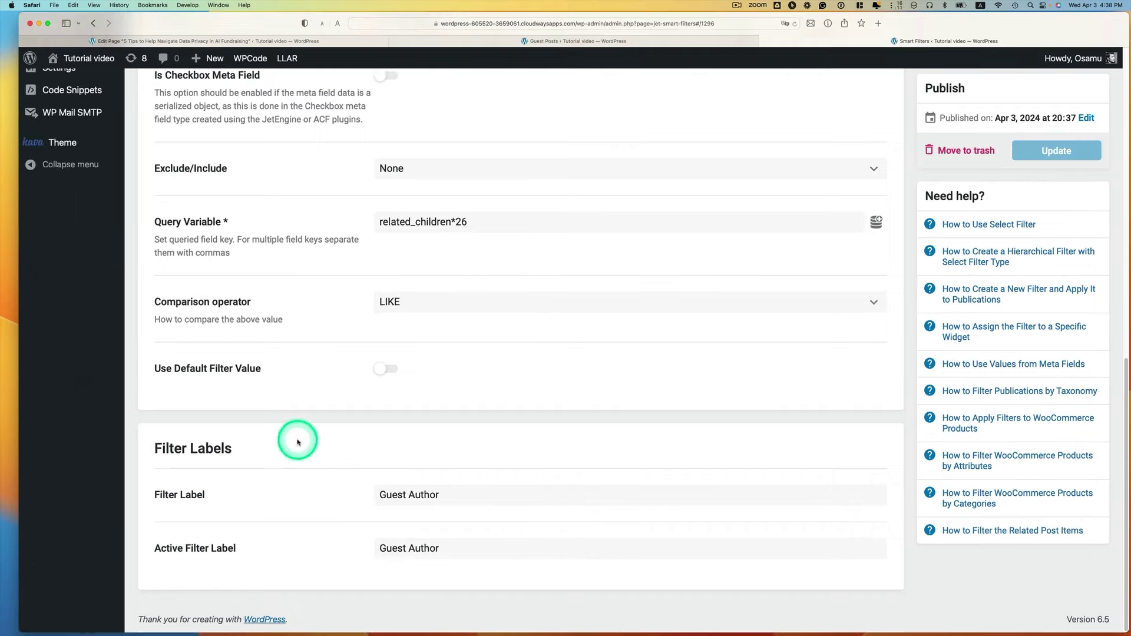
scroll(297, 443, "up", 5)
scroll(297, 442, "up", 3)
scroll(299, 443, "up", 1)
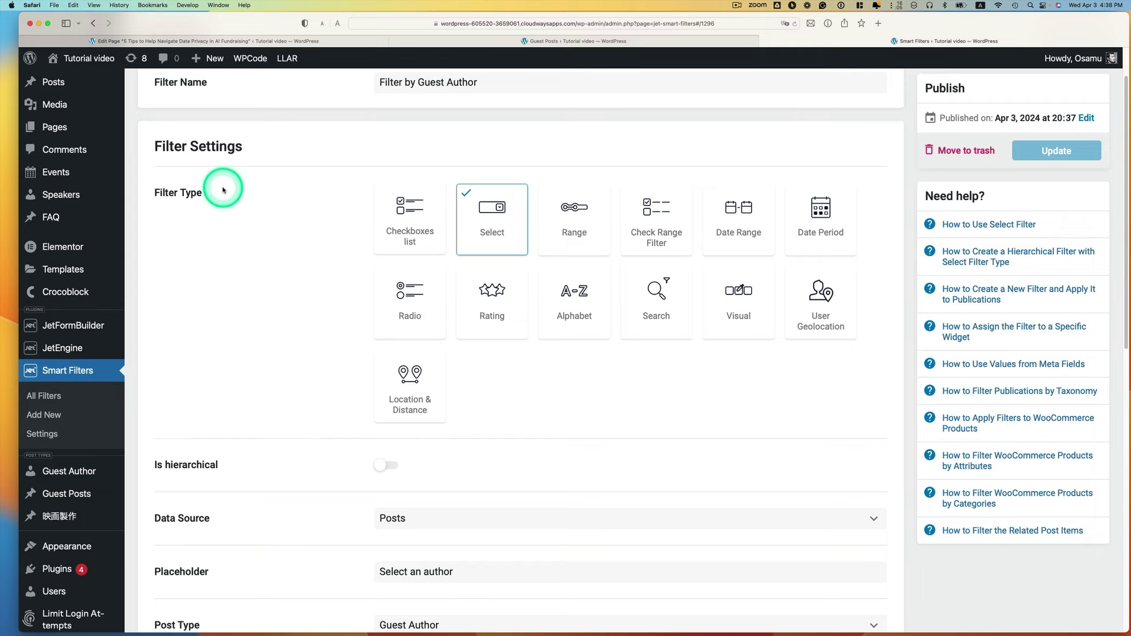
mouse_move(54, 127)
left_click(160, 130)
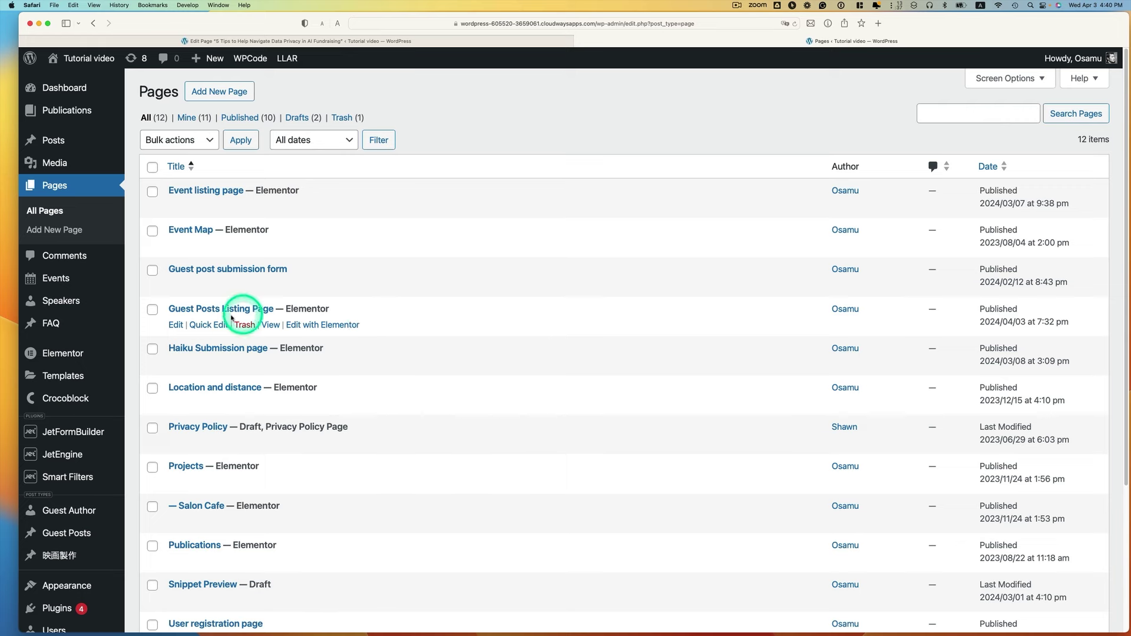
Step: Open Guest Posts Listing Page in Elementor and drag a Select Filter widget above the posts grid
left_click(306, 325)
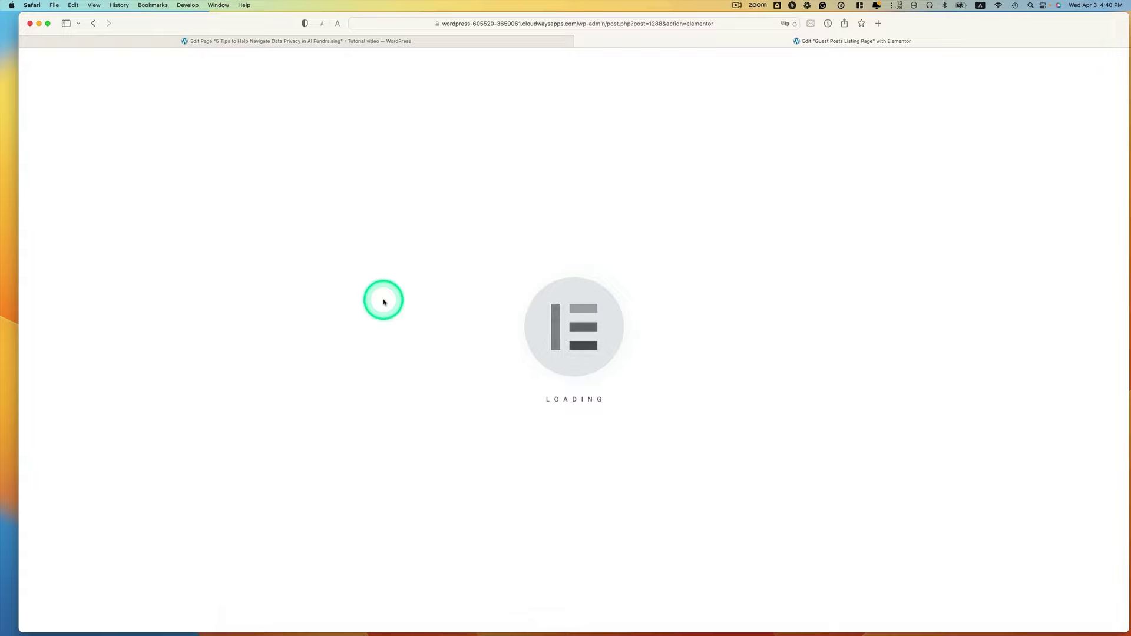
left_click(118, 120)
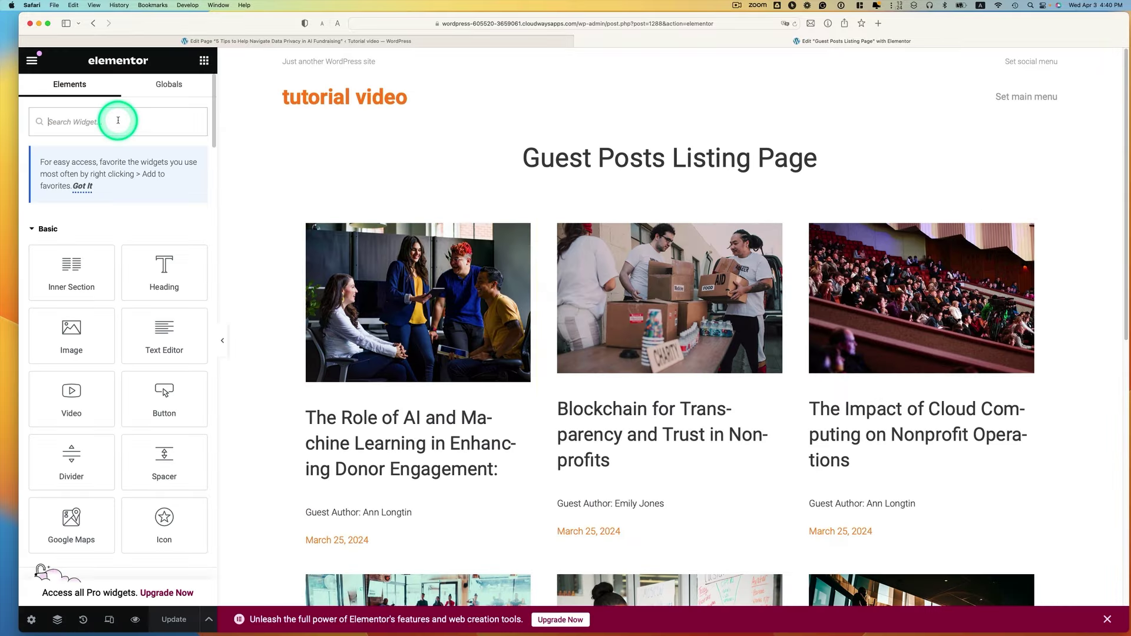
type("select")
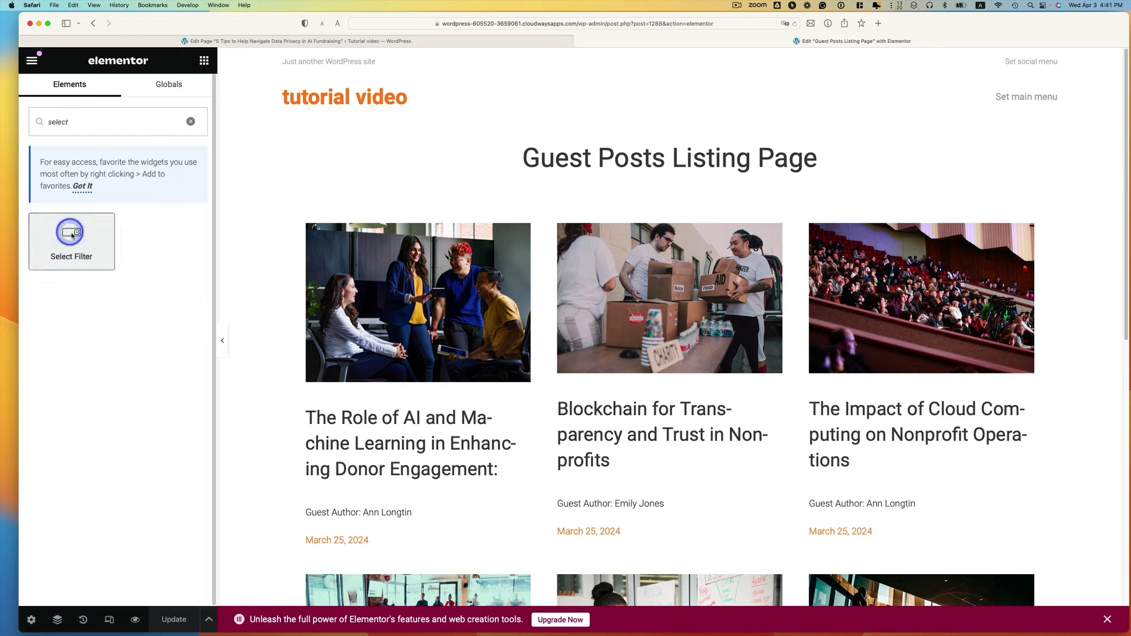
left_click_drag(72, 236, 356, 222)
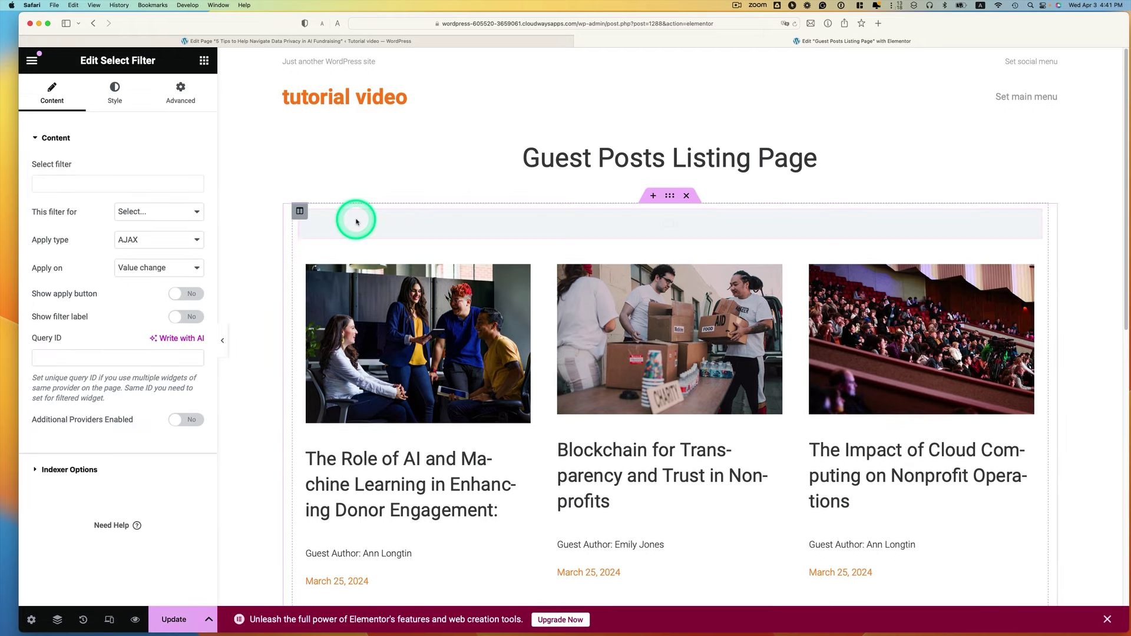
Step: Set the Select Filter widget to Filter by Guest Author, targeting the JetEngine listing
left_click(83, 183)
type("filter by guest")
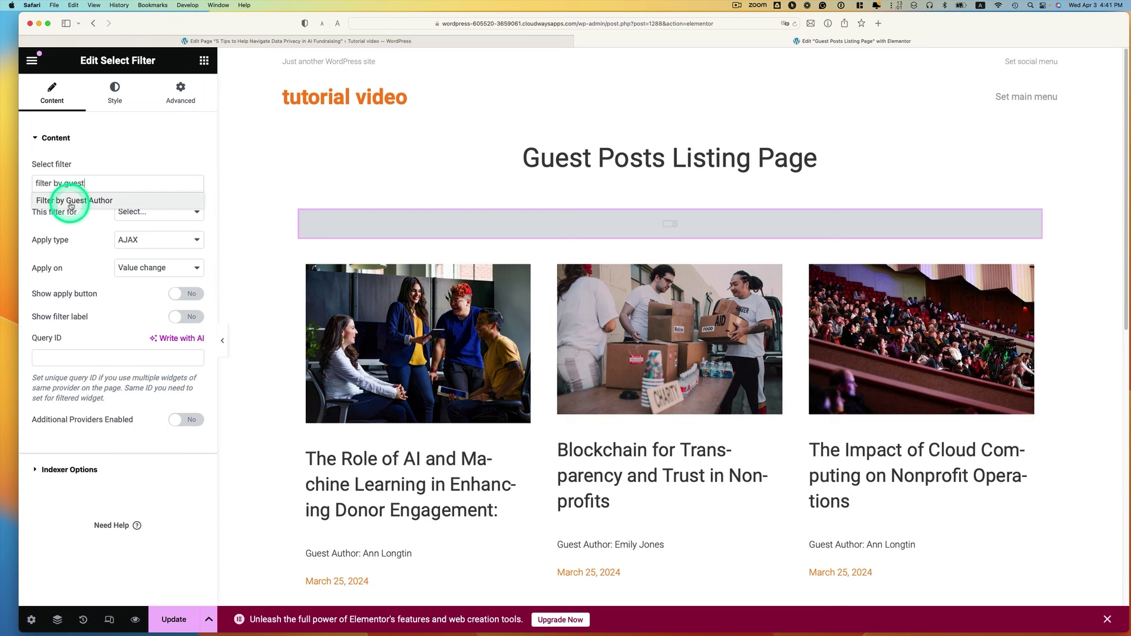
left_click(73, 201)
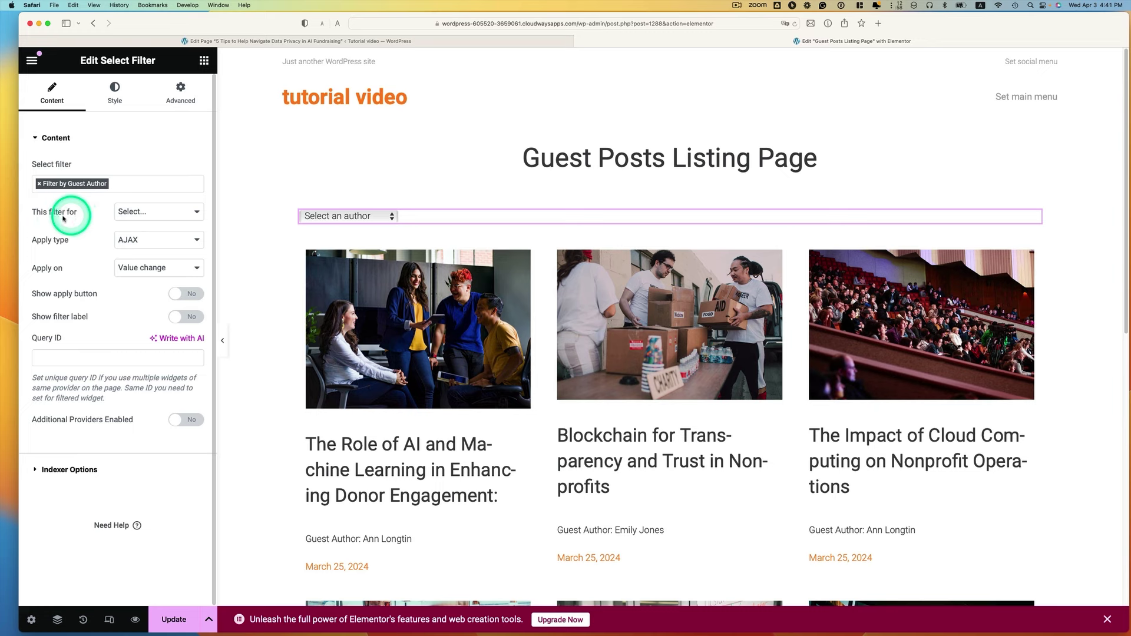
left_click(151, 214)
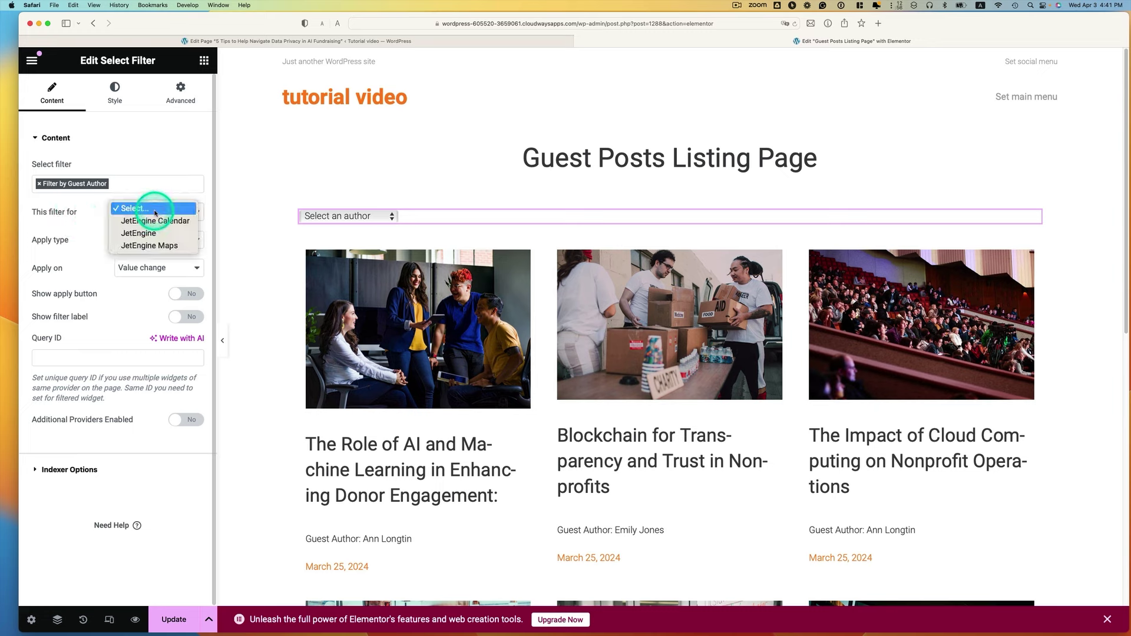
left_click(149, 234)
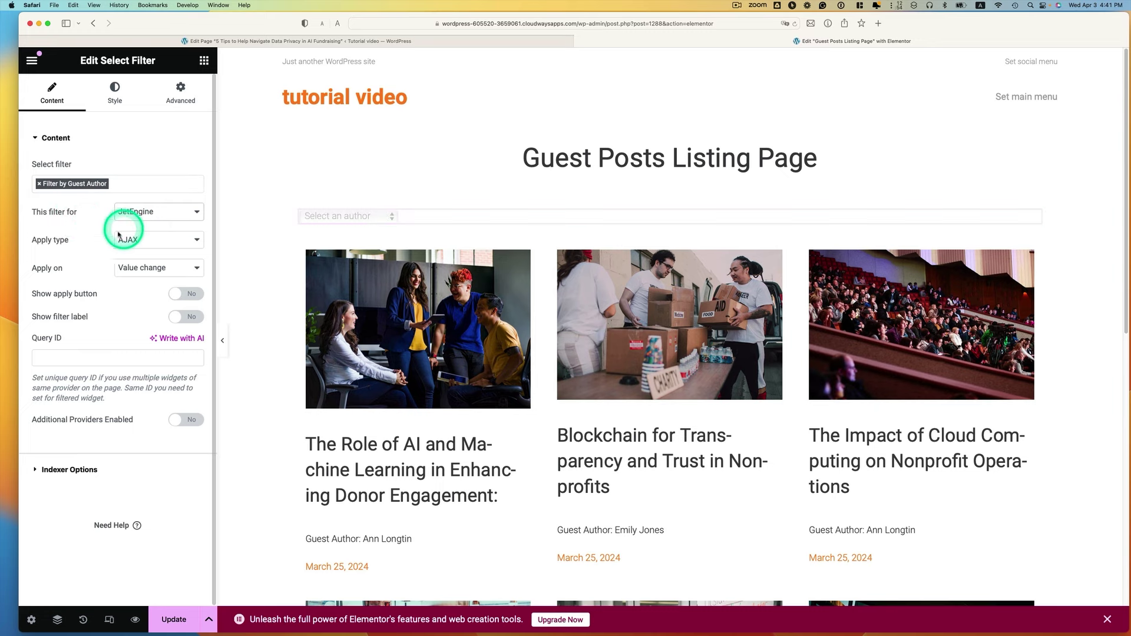
left_click(377, 219)
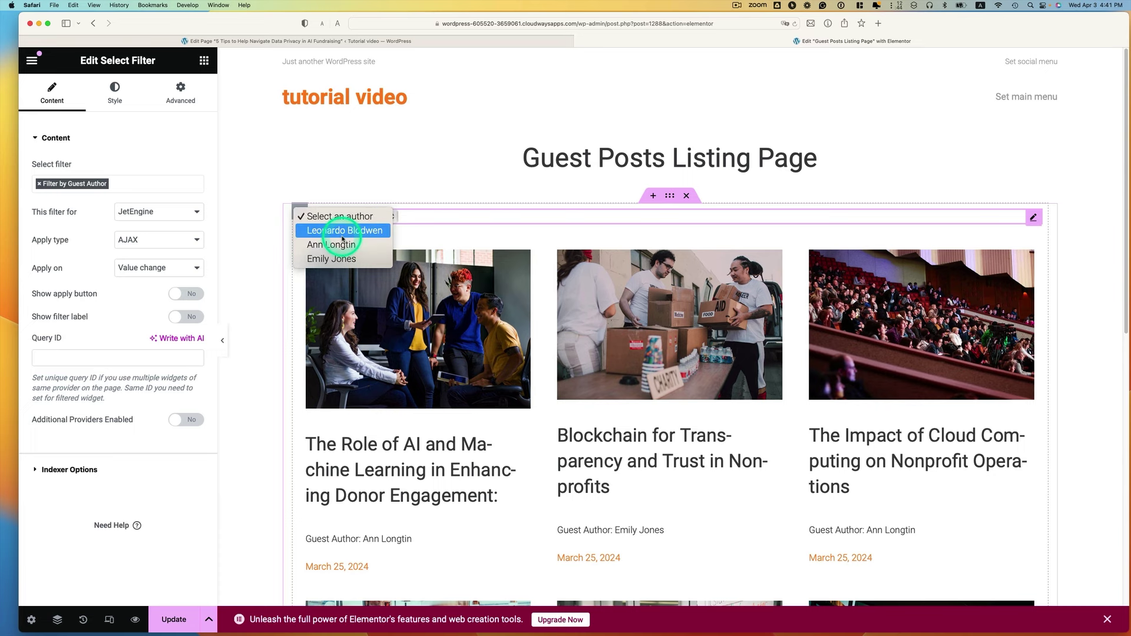
Step: Update the page and view it live
left_click(171, 623)
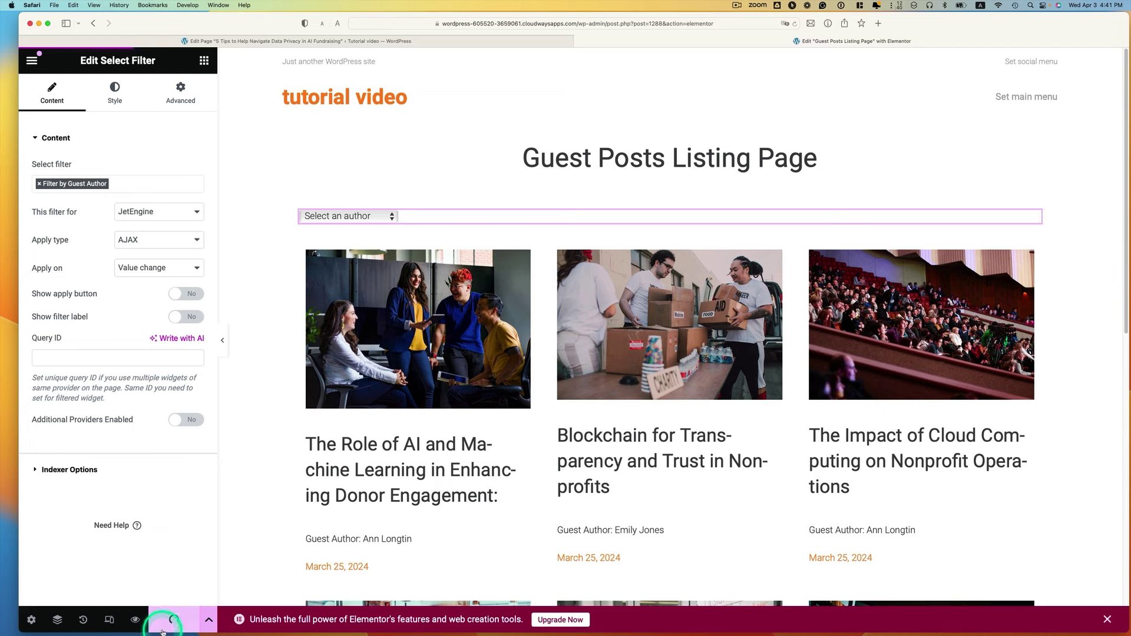
left_click(33, 61)
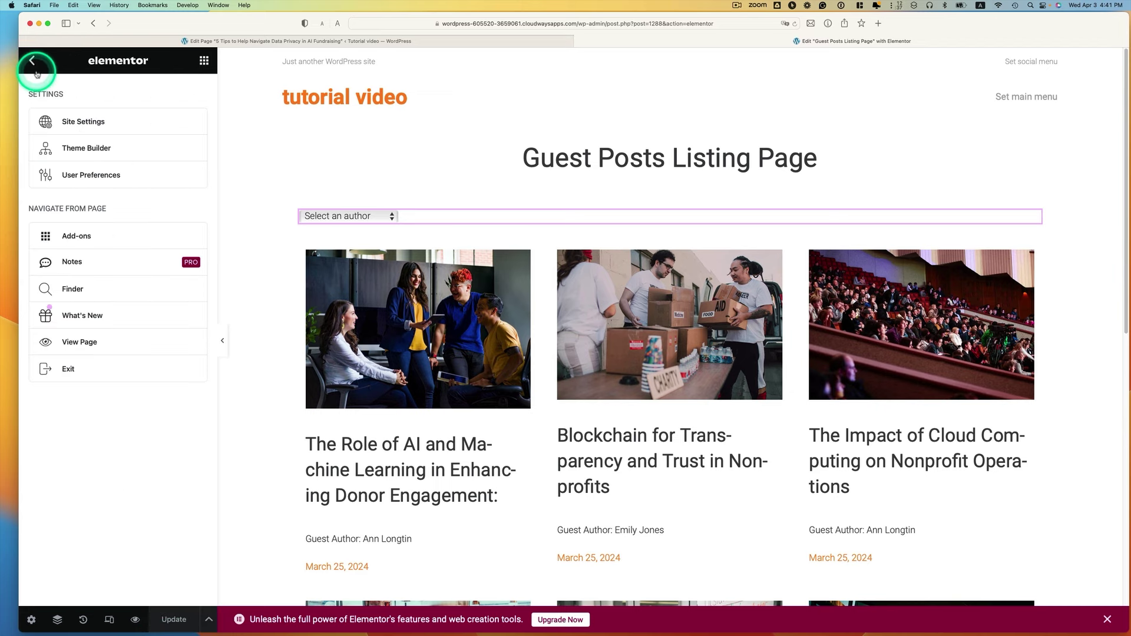
left_click(87, 348)
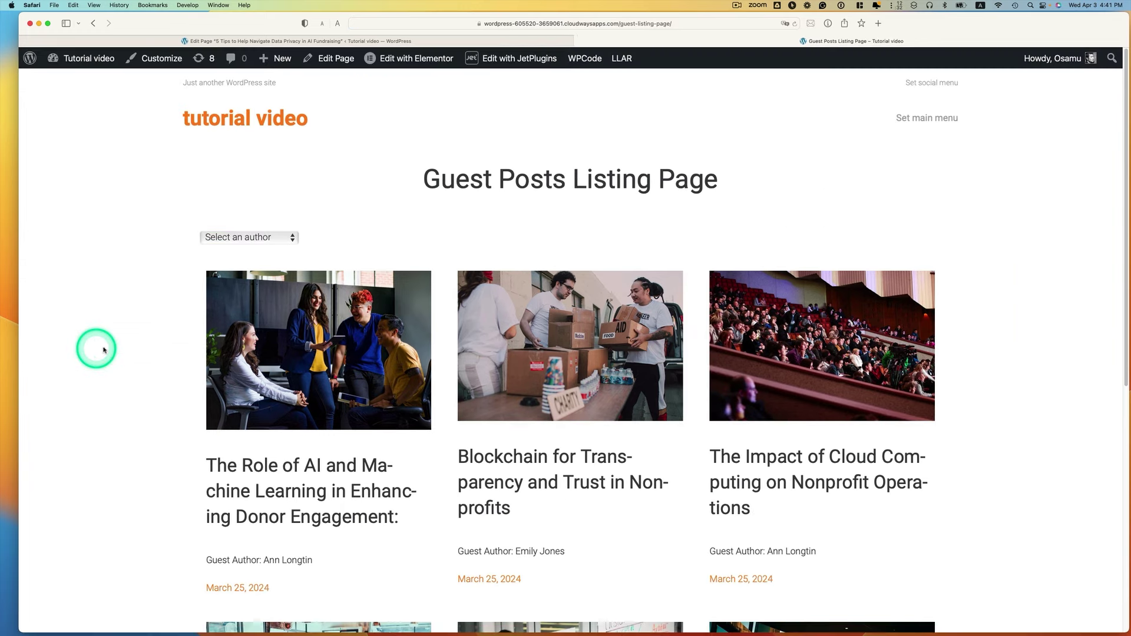
scroll(550, 308, "down", 2)
scroll(551, 308, "down", 3)
scroll(320, 153, "up", 2)
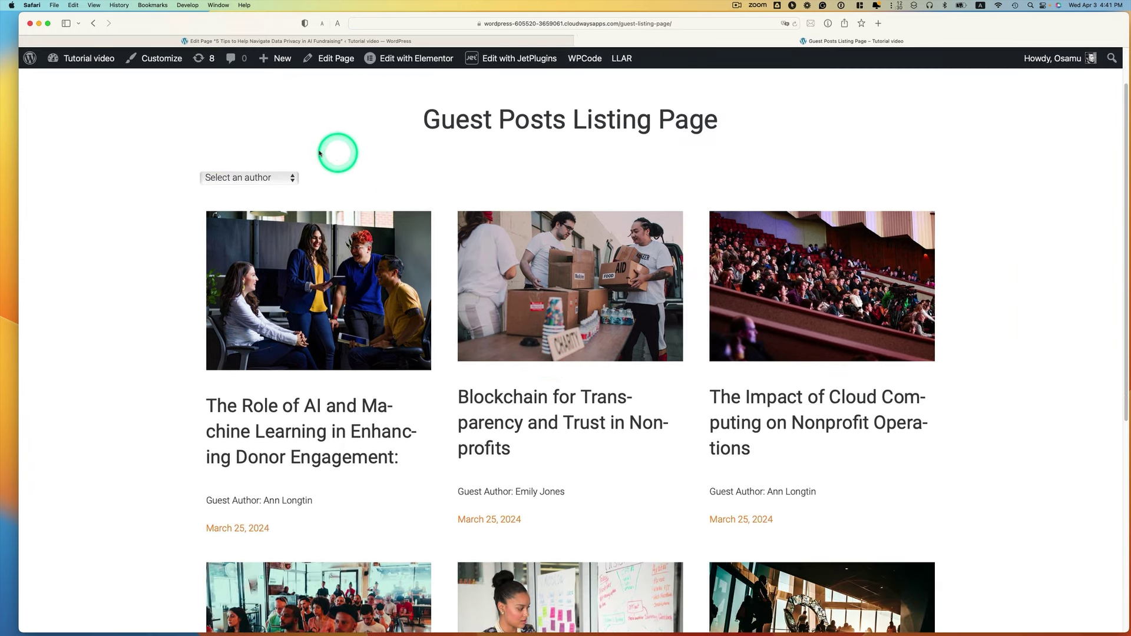
left_click(234, 176)
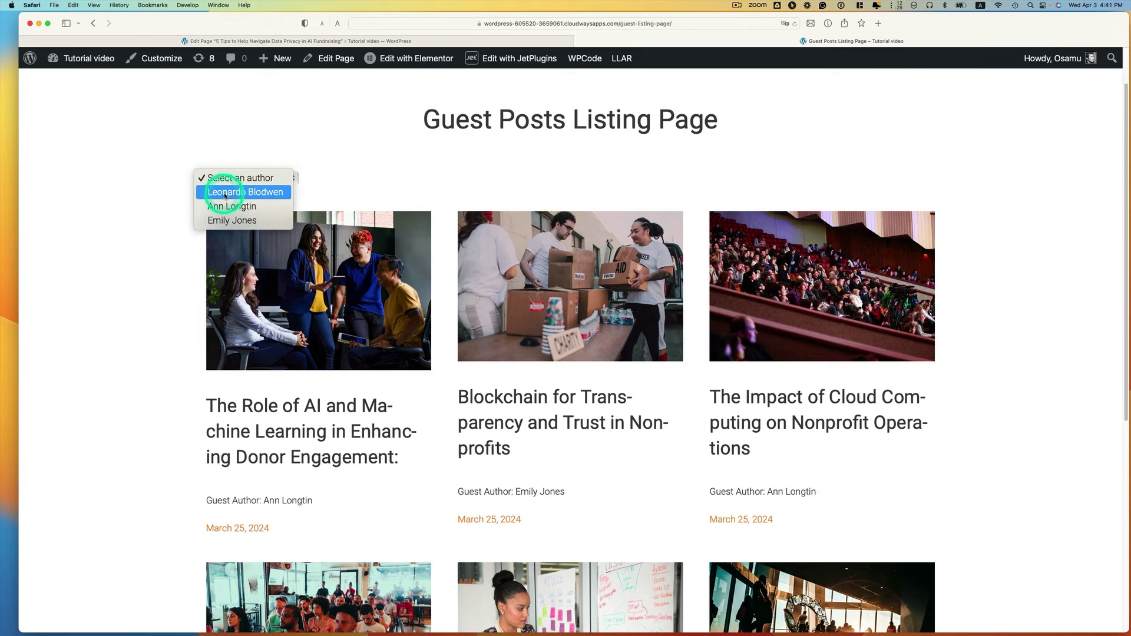
left_click(232, 193)
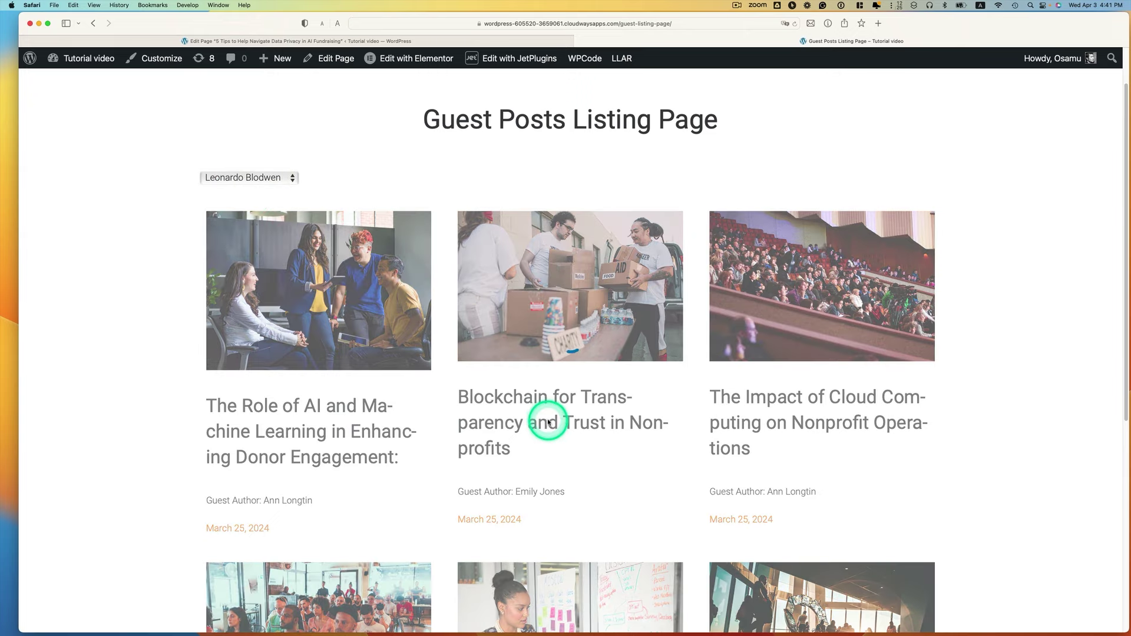
scroll(557, 426, "down", 1)
scroll(663, 433, "down", 1)
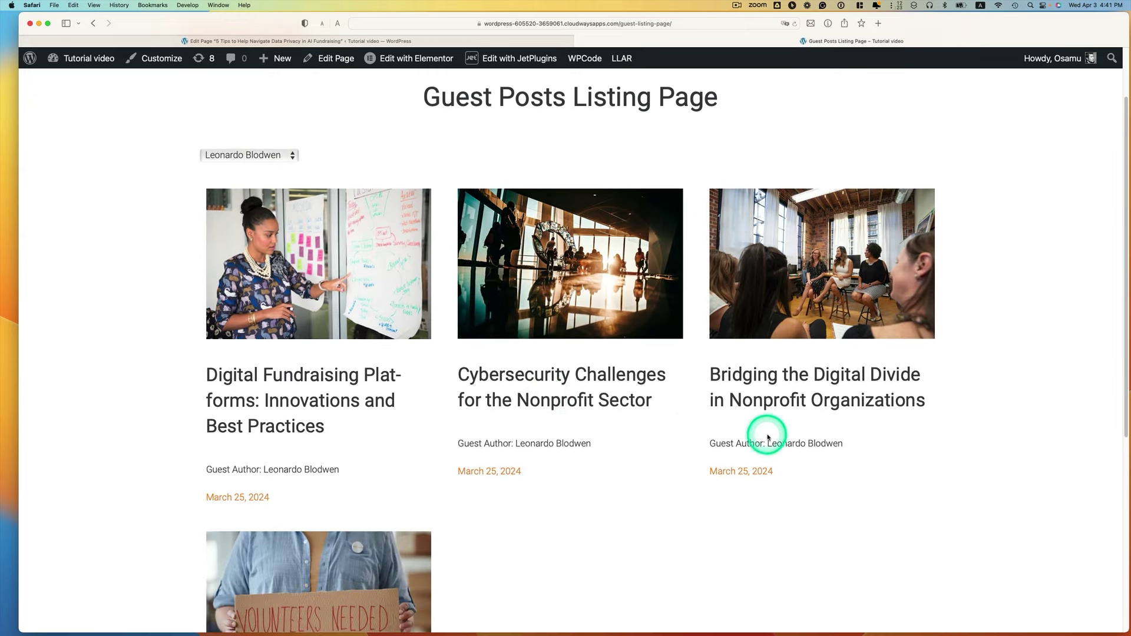
scroll(787, 442, "down", 1)
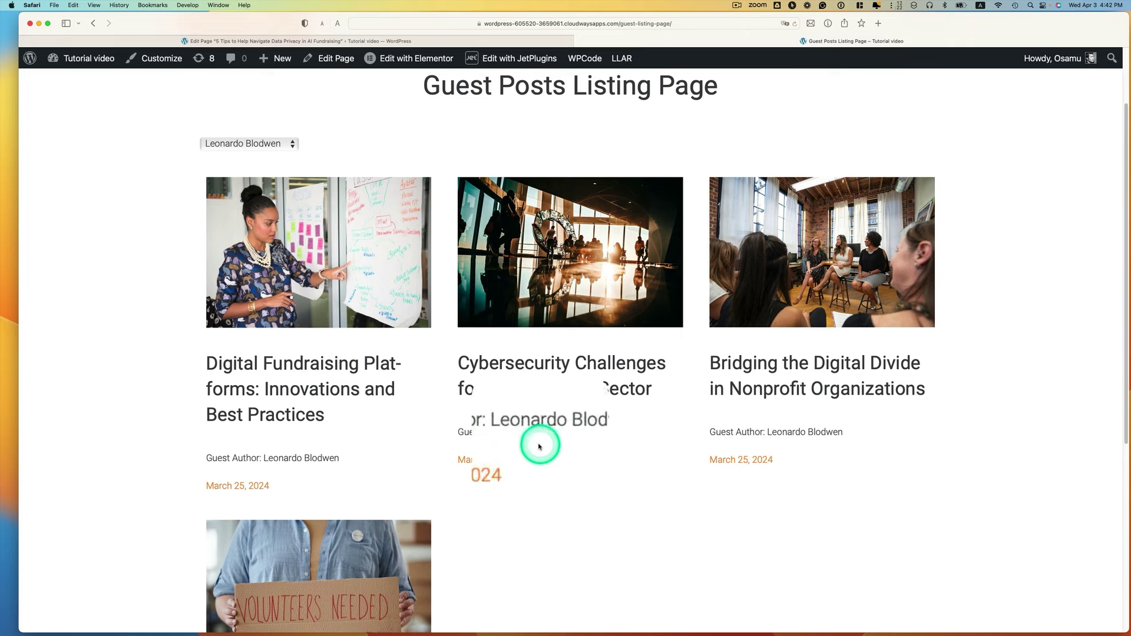
scroll(531, 445, "down", 5)
scroll(528, 438, "up", 5)
scroll(460, 380, "up", 1)
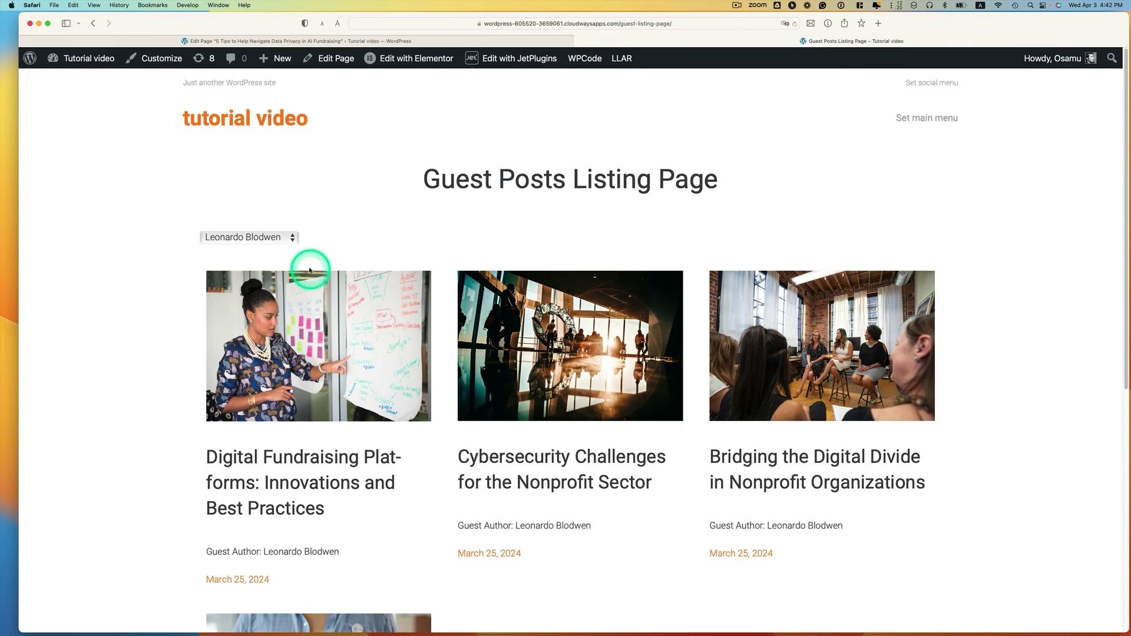
left_click(281, 241)
left_click(272, 252)
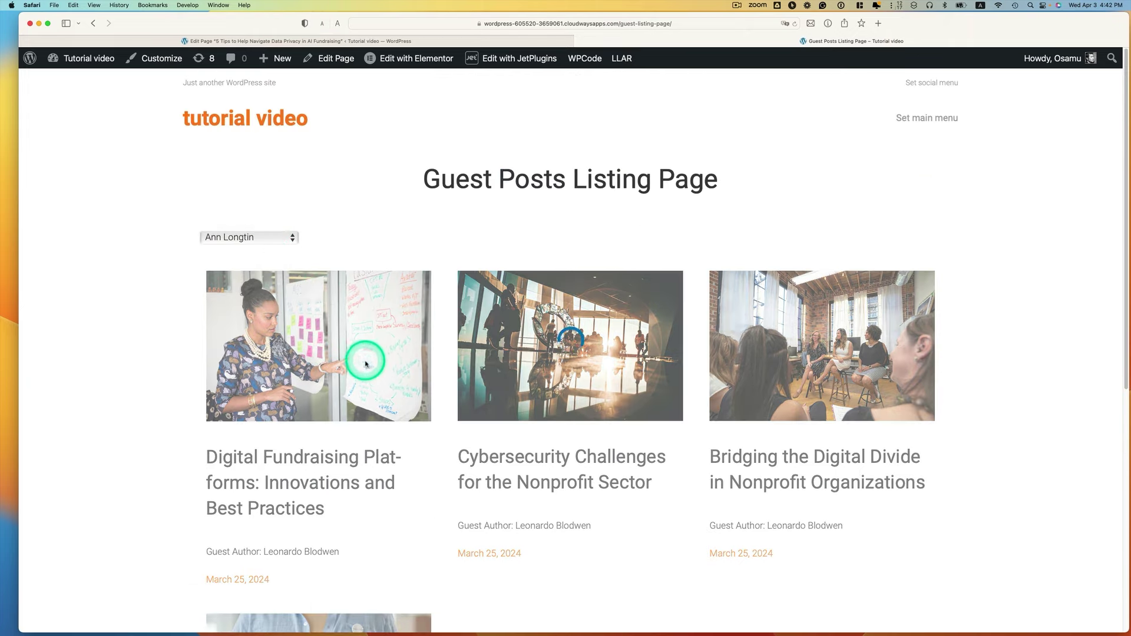
scroll(337, 397, "down", 2)
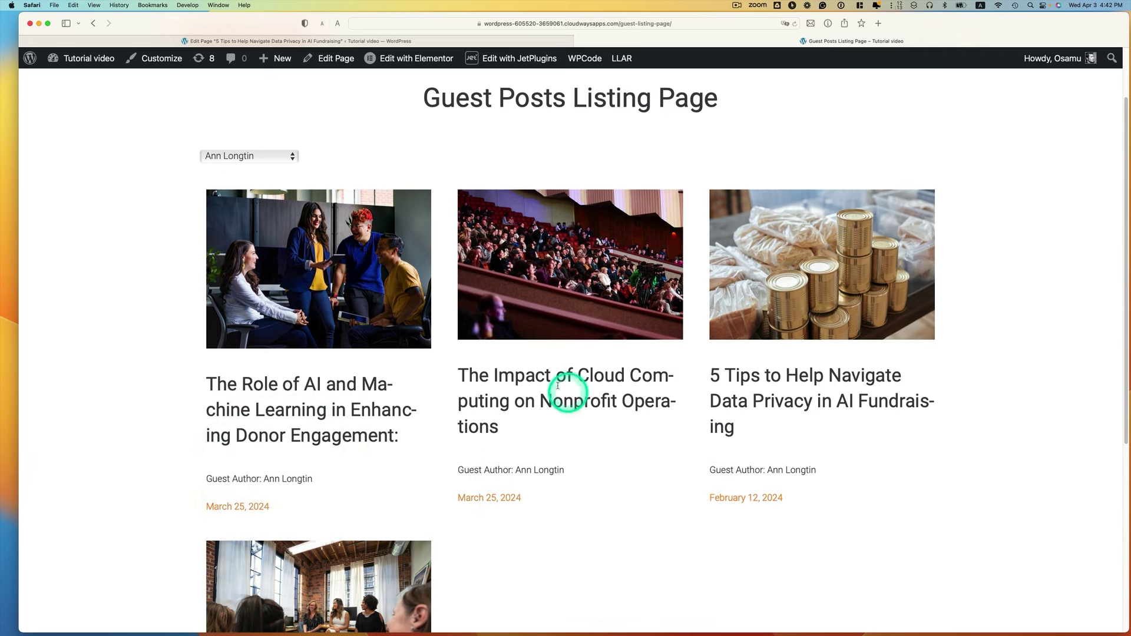
left_click(292, 155)
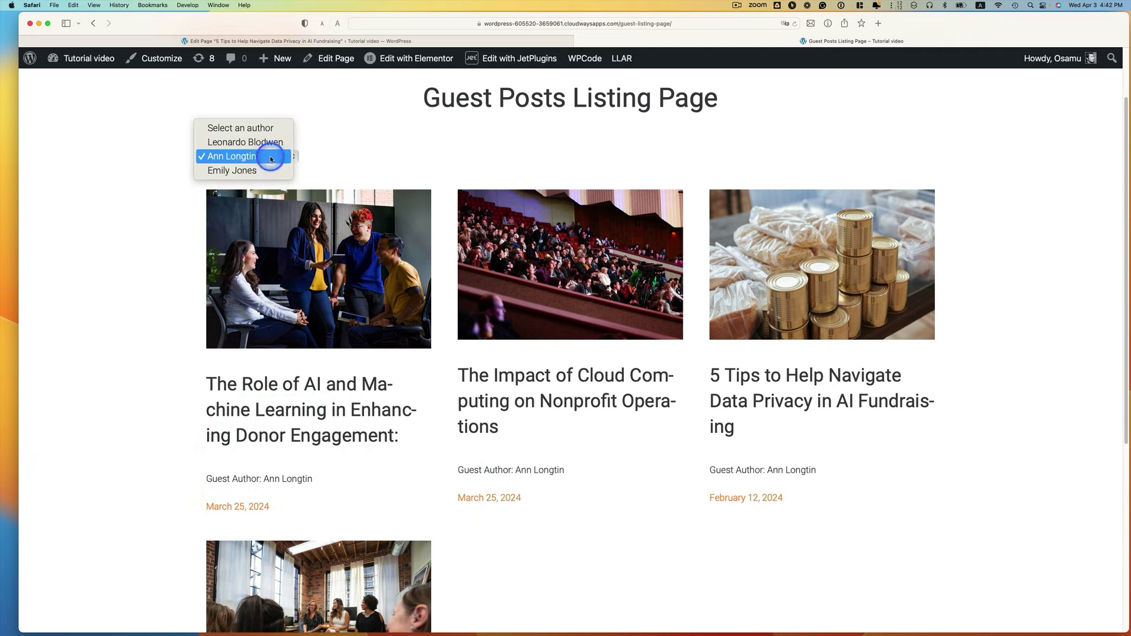
left_click(229, 170)
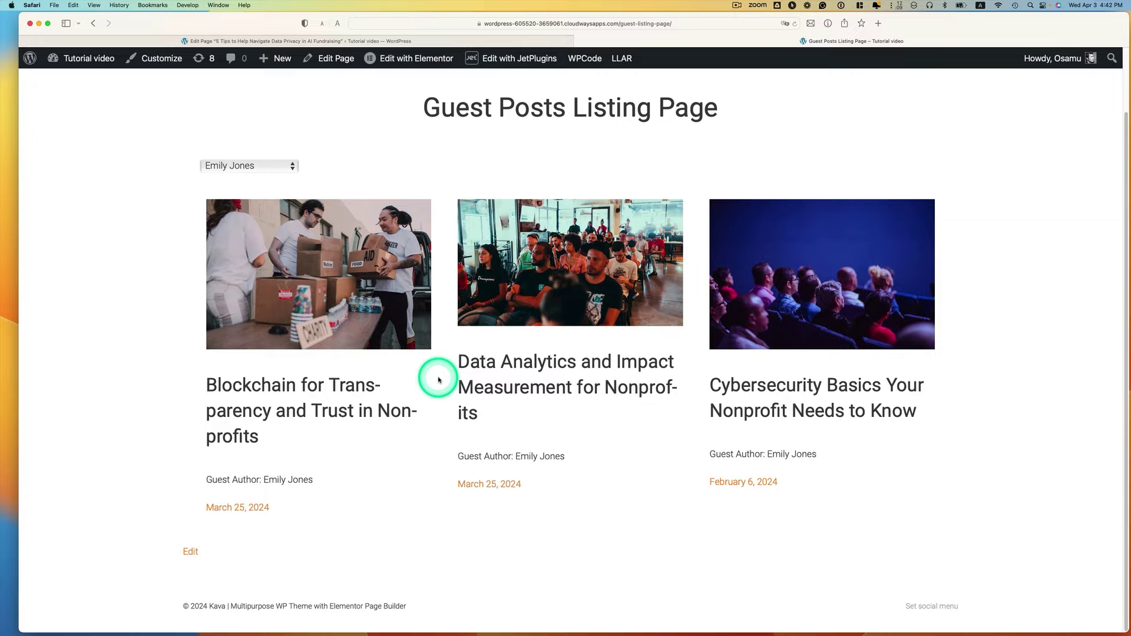